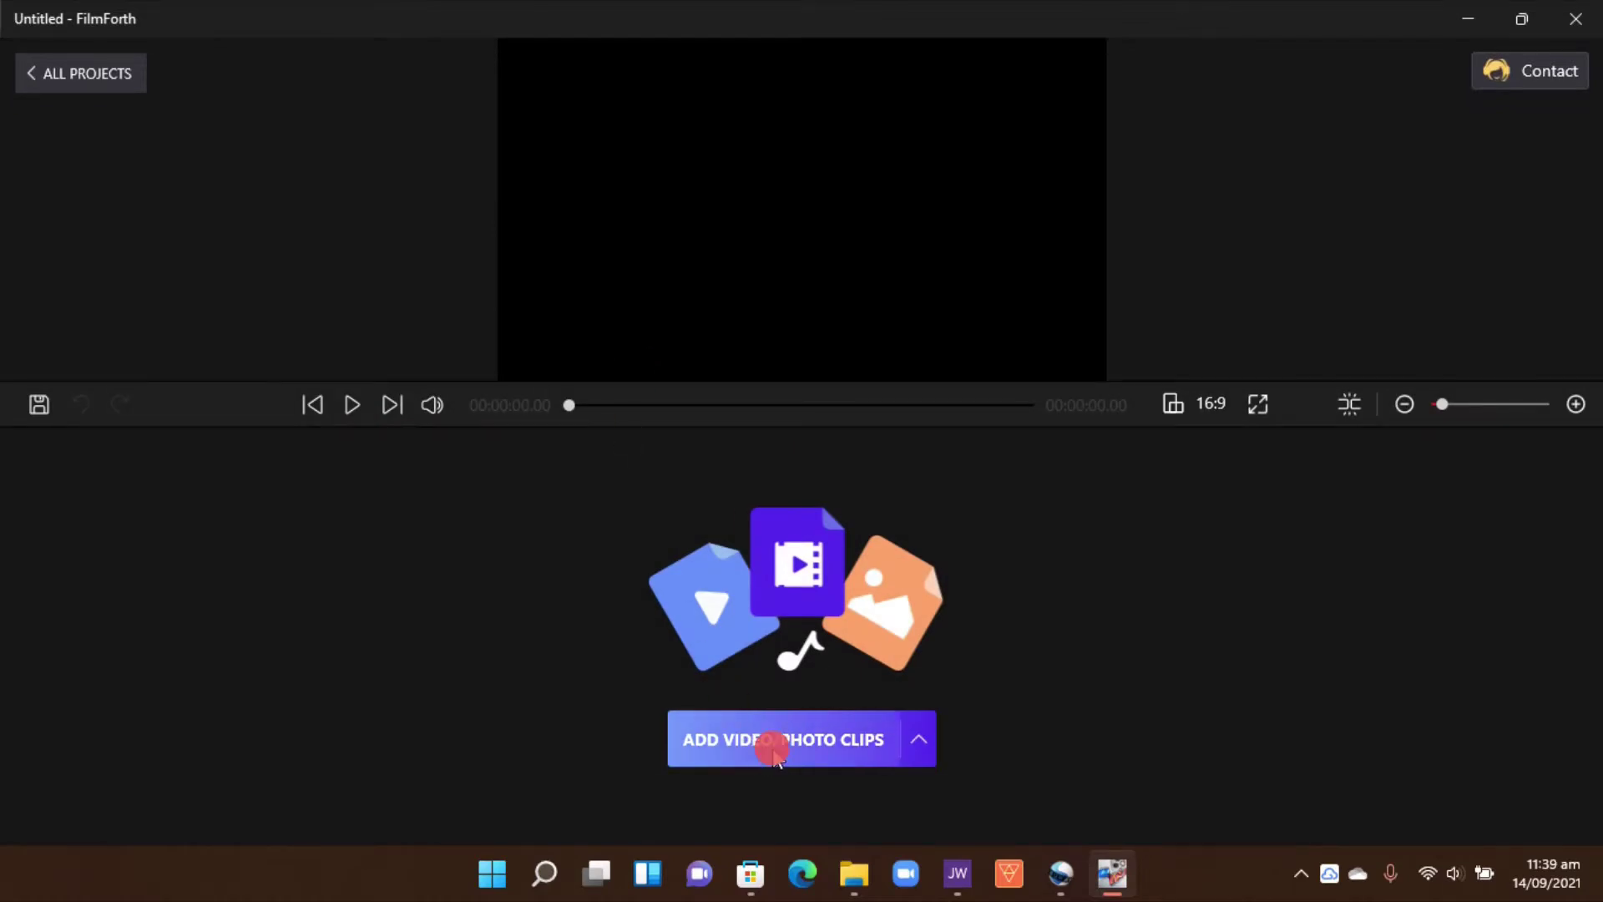
Add the Green video from This PC > Videos to the timeline and trim it to about 5 seconds.
left_click(775, 742)
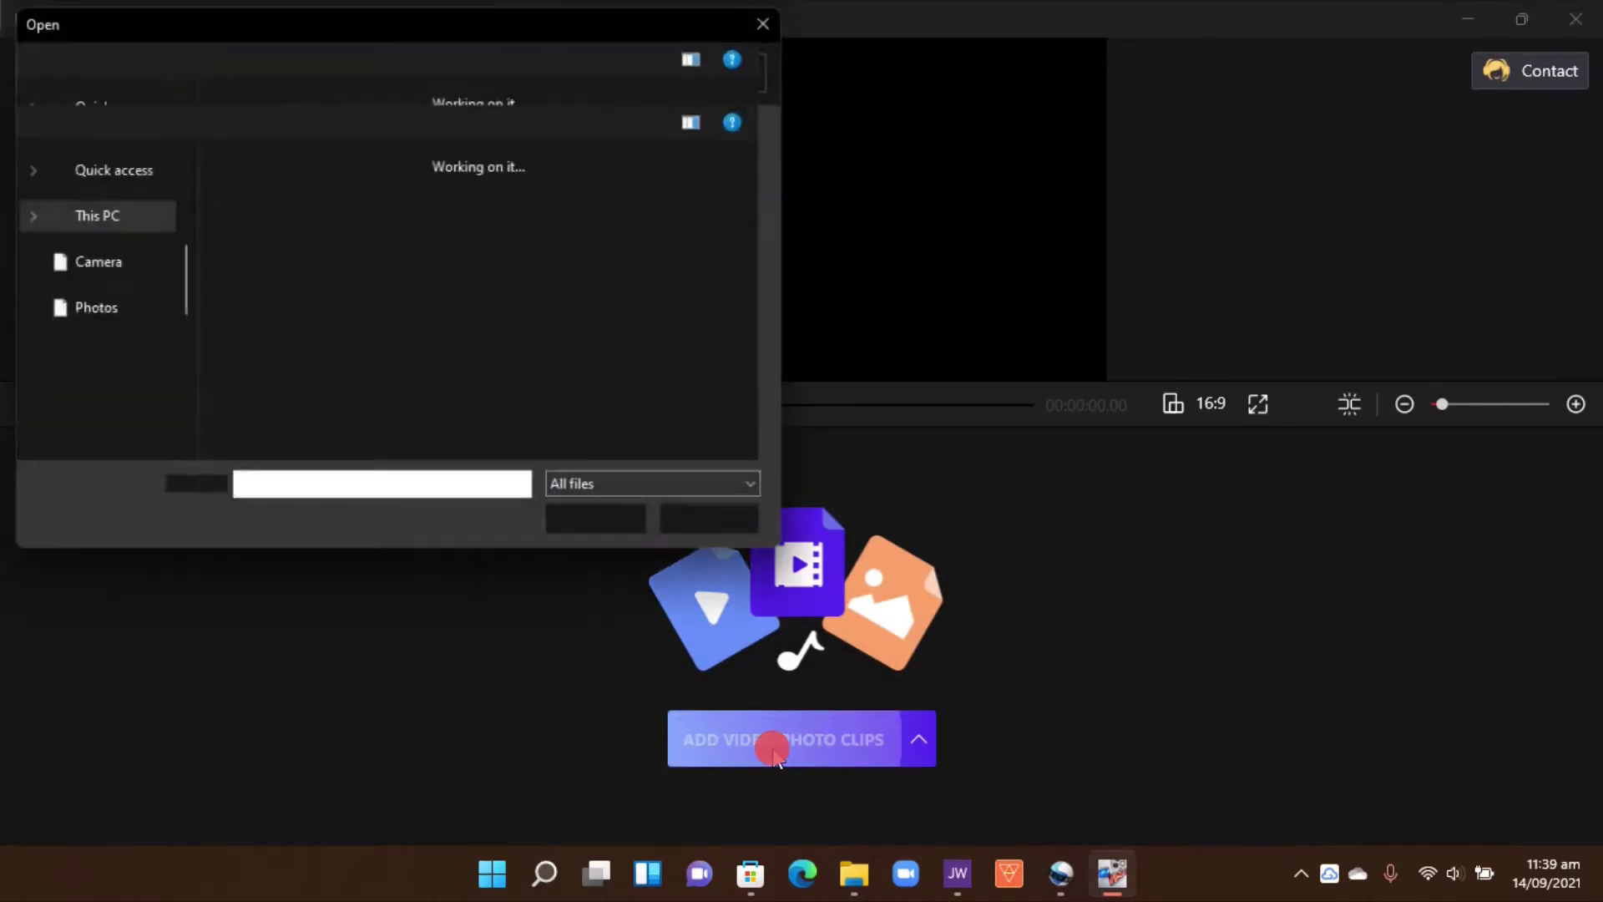
left_click(248, 254)
scroll(107, 287, "up", 4)
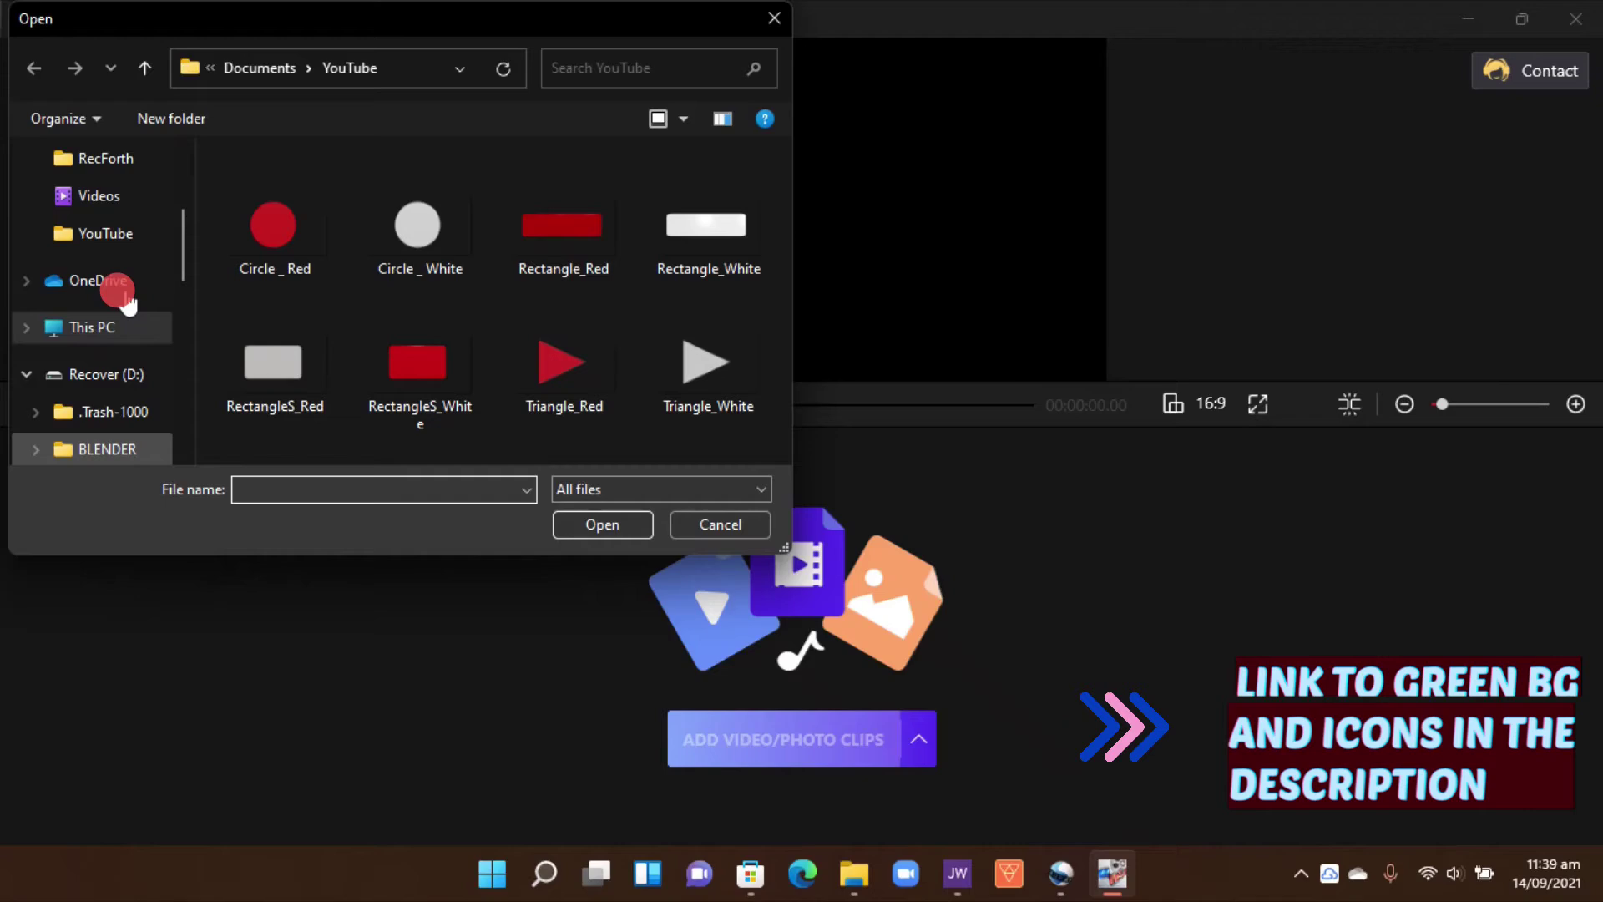
scroll(107, 287, "up", 1)
left_click(117, 272)
left_click(100, 235)
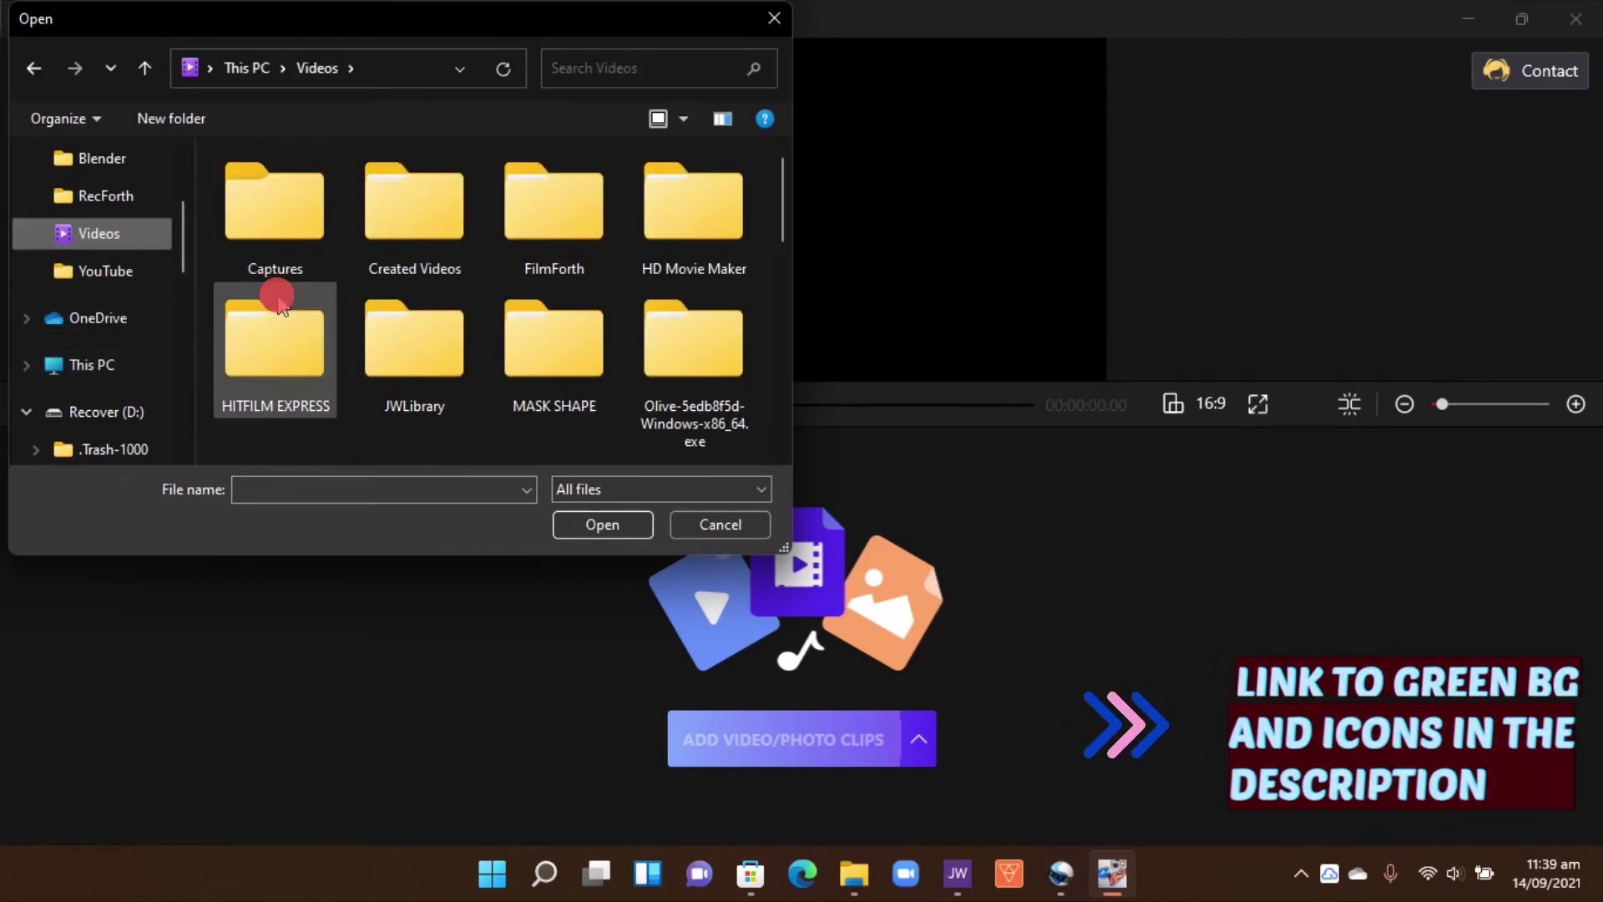
scroll(277, 303, "down", 1)
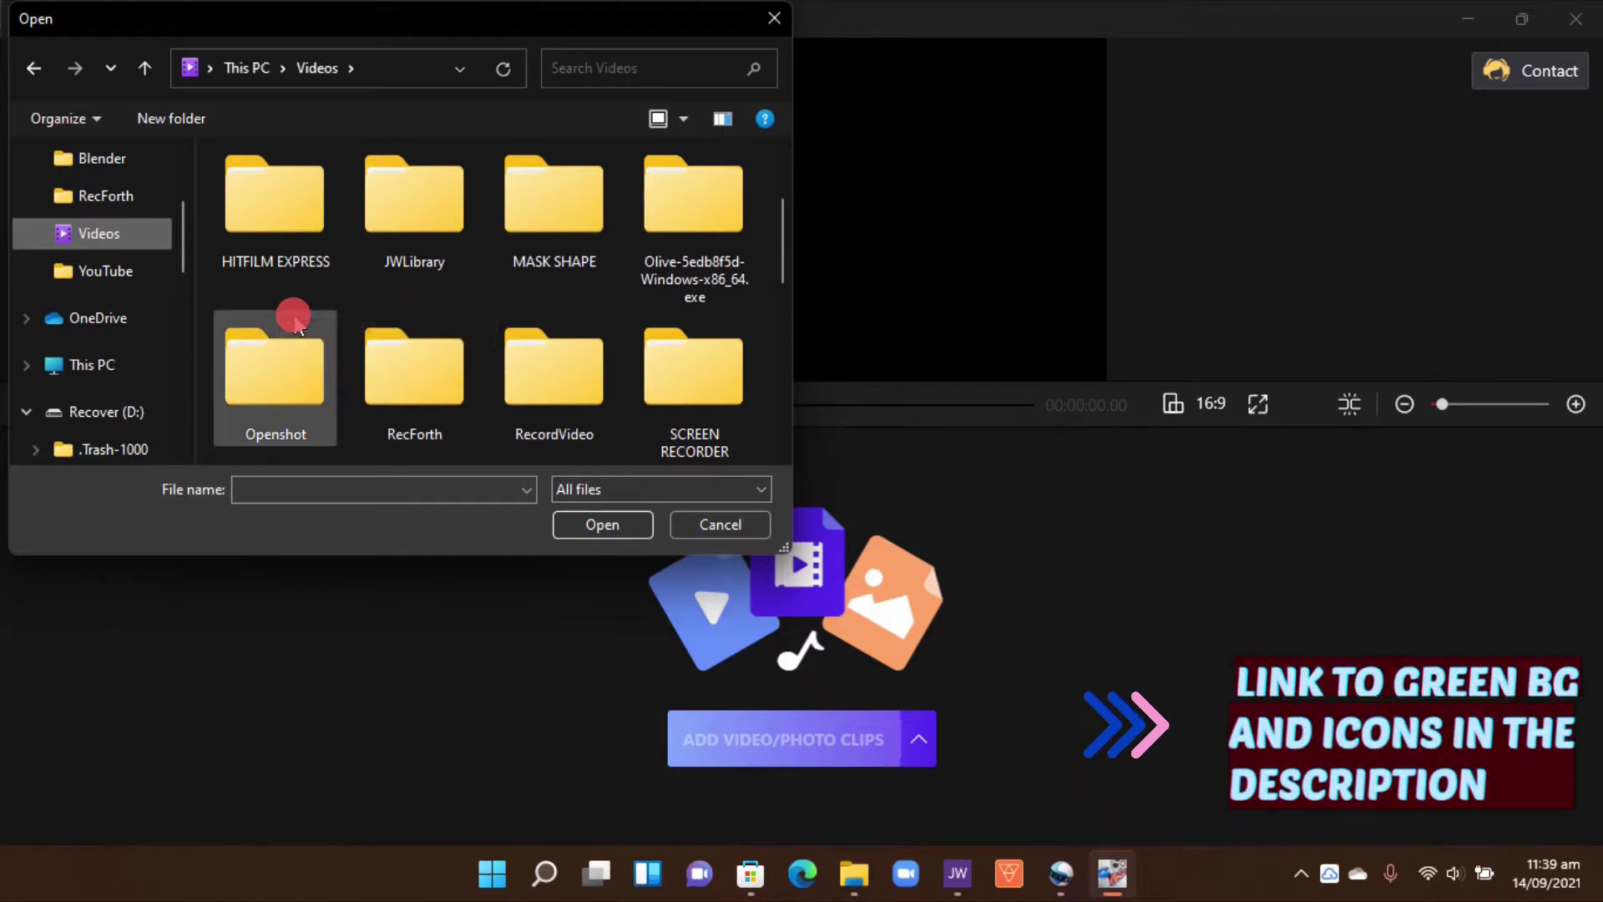
scroll(294, 326, "down", 1)
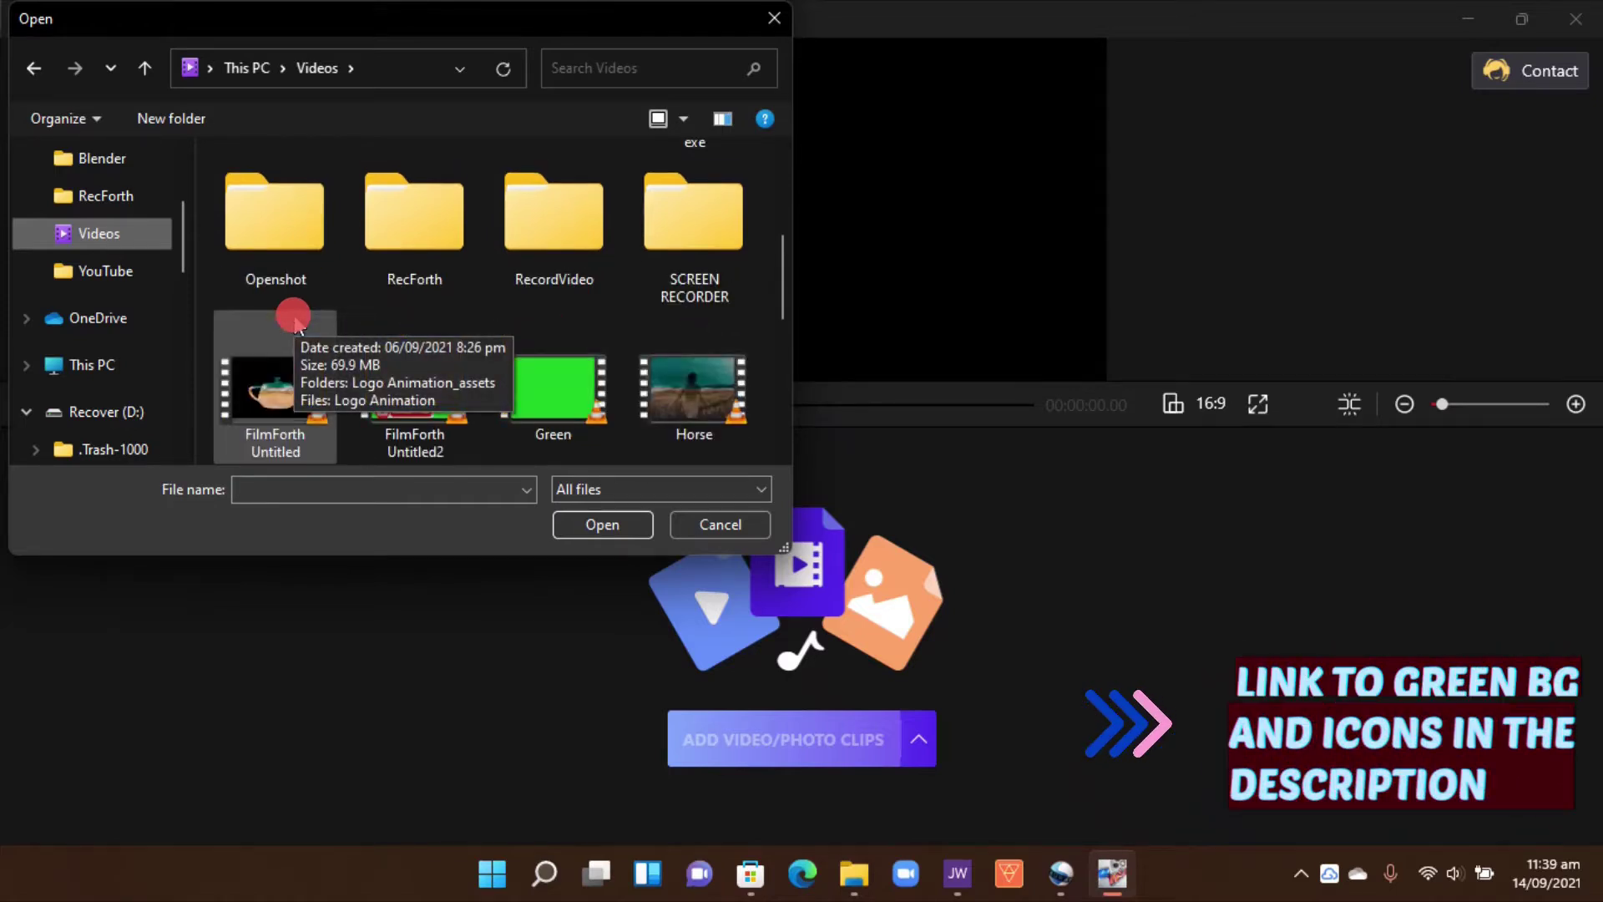
double_click(537, 367)
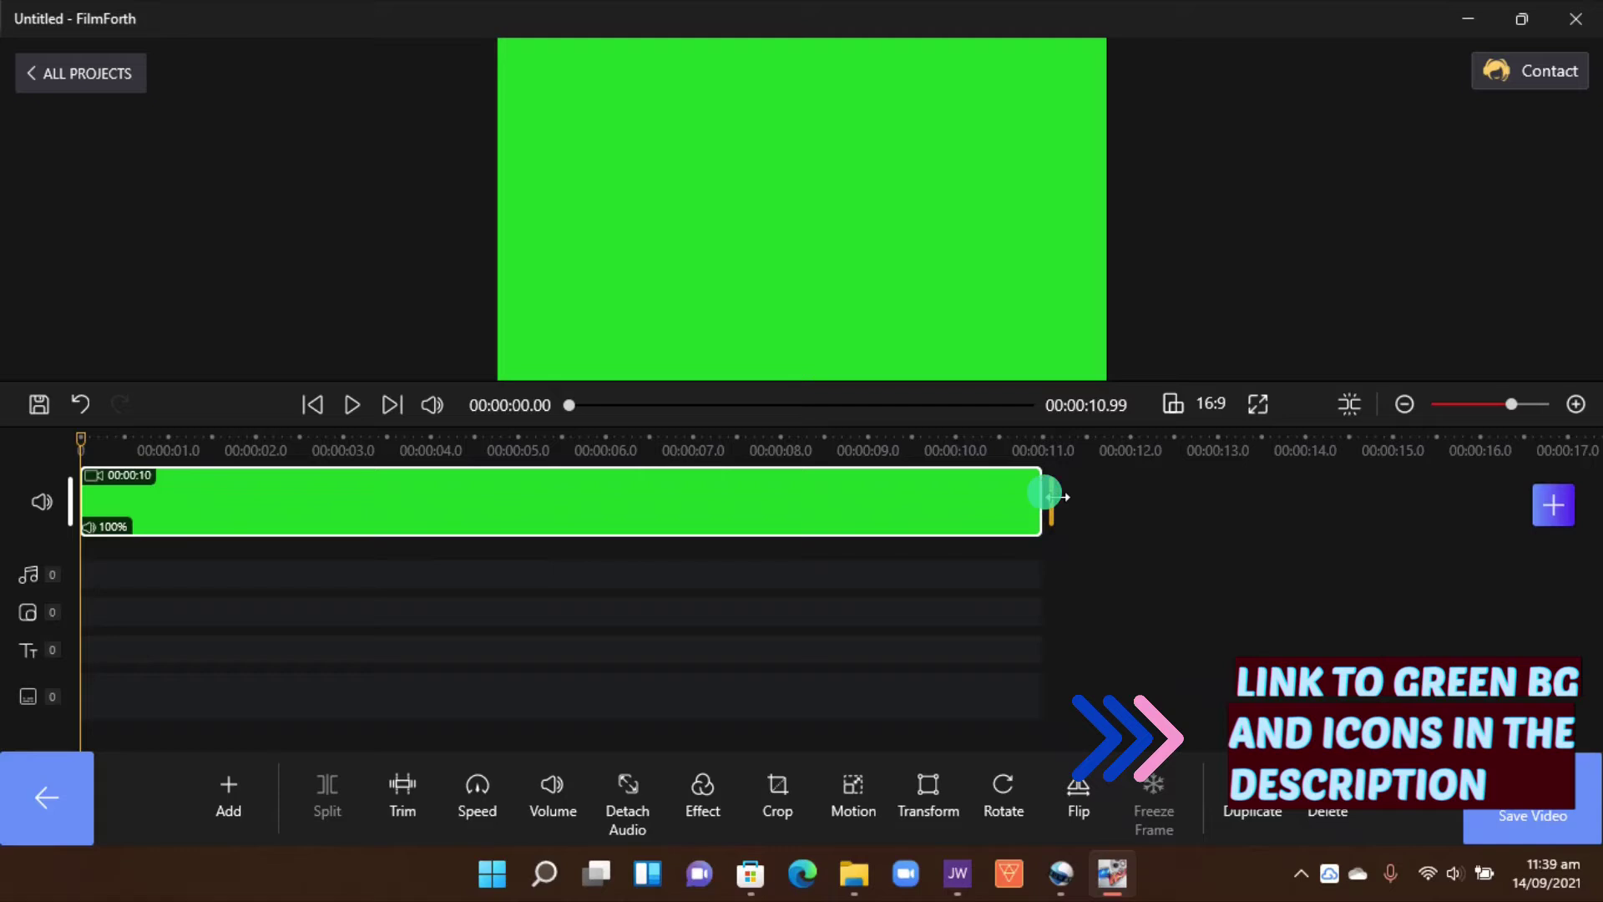
left_click_drag(1050, 497, 521, 486)
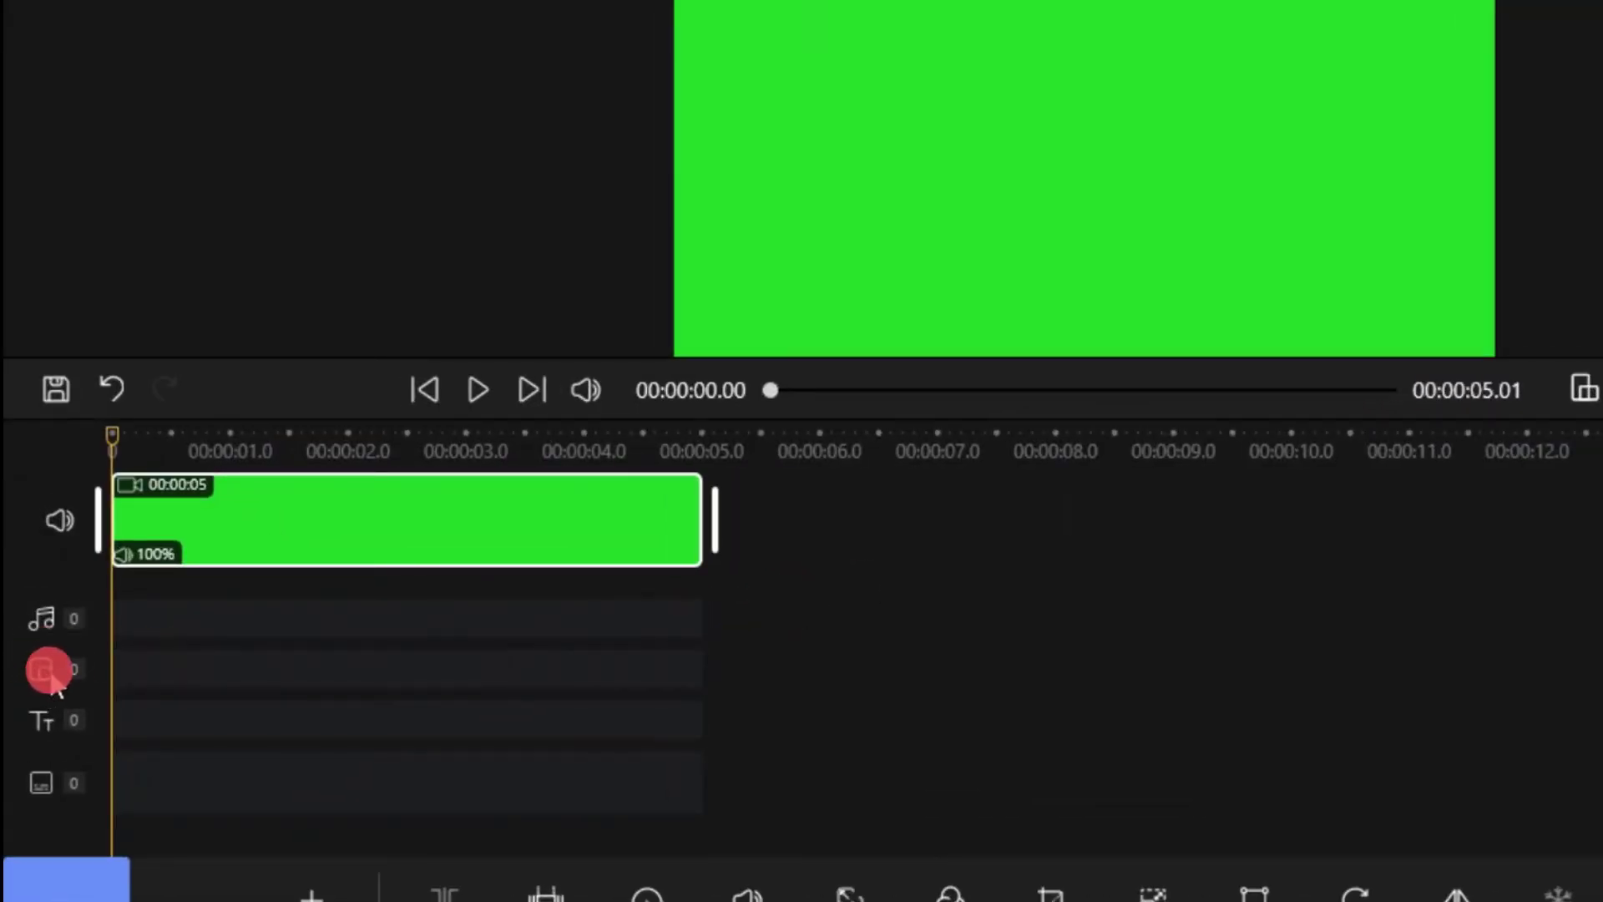
Insert the Circle _ Red image from Documents > YouTube as a picture-in-picture overlay.
left_click(136, 673)
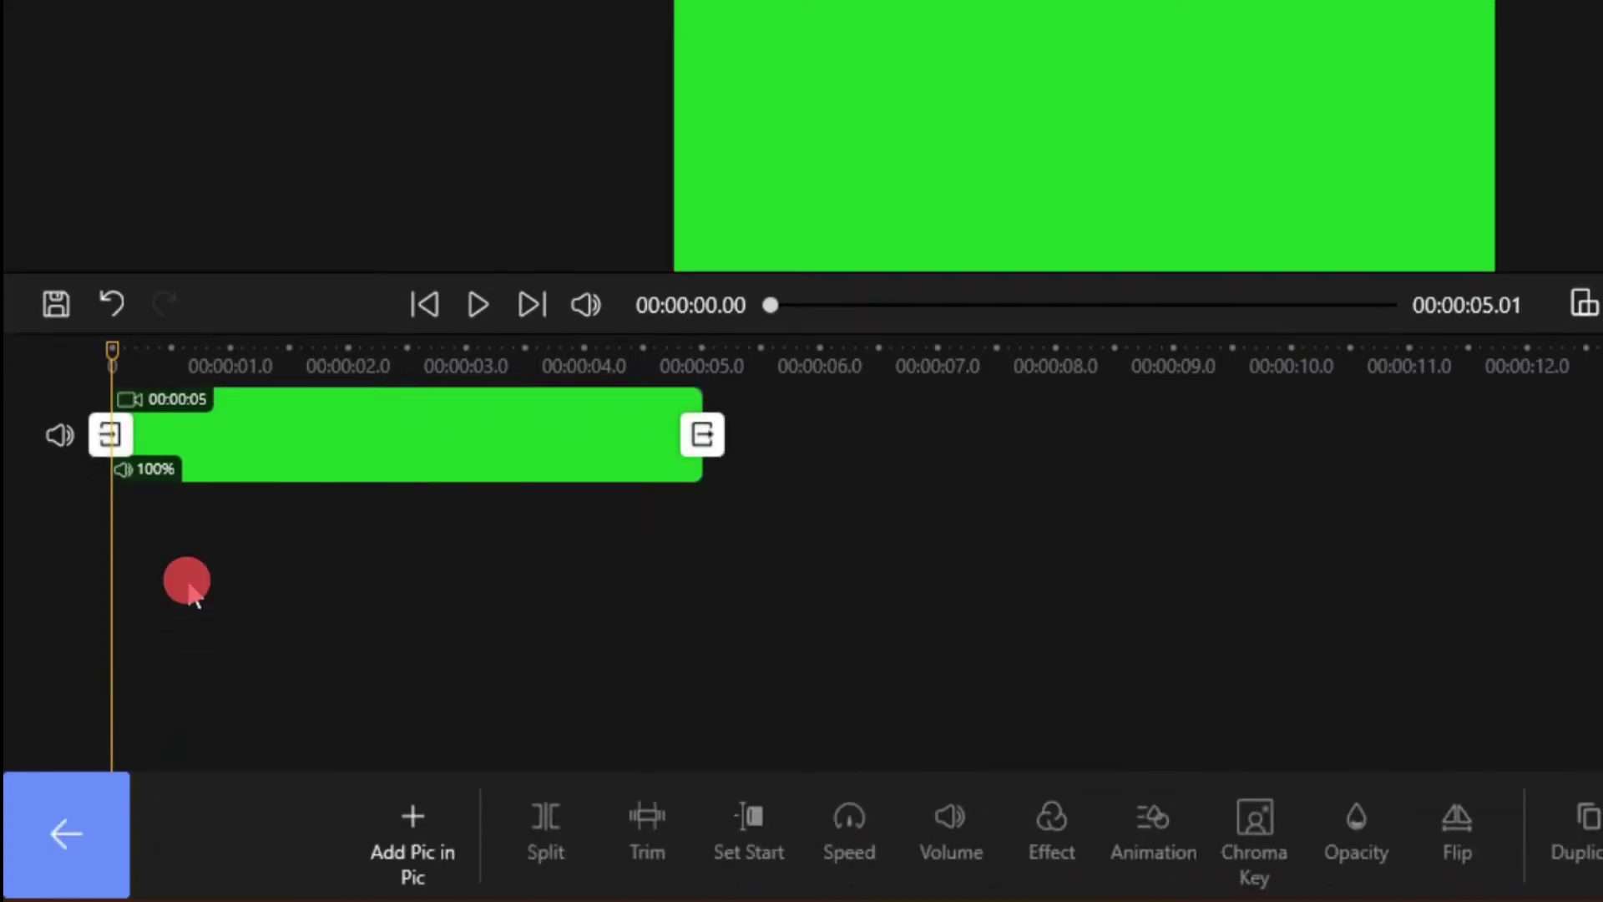
left_click(404, 836)
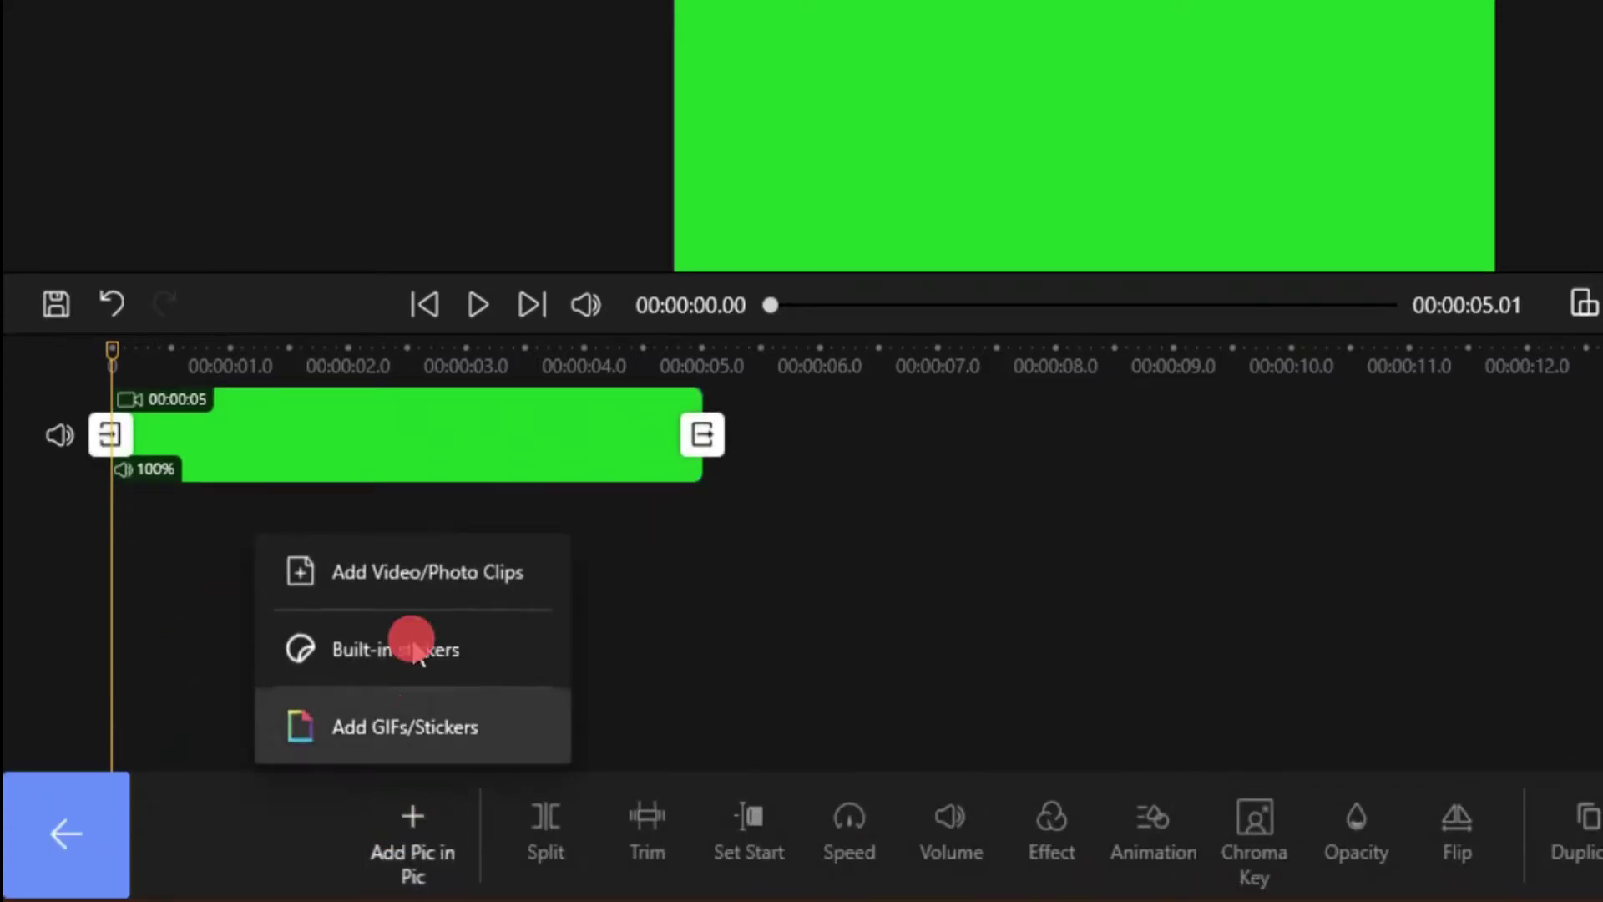
left_click(415, 589)
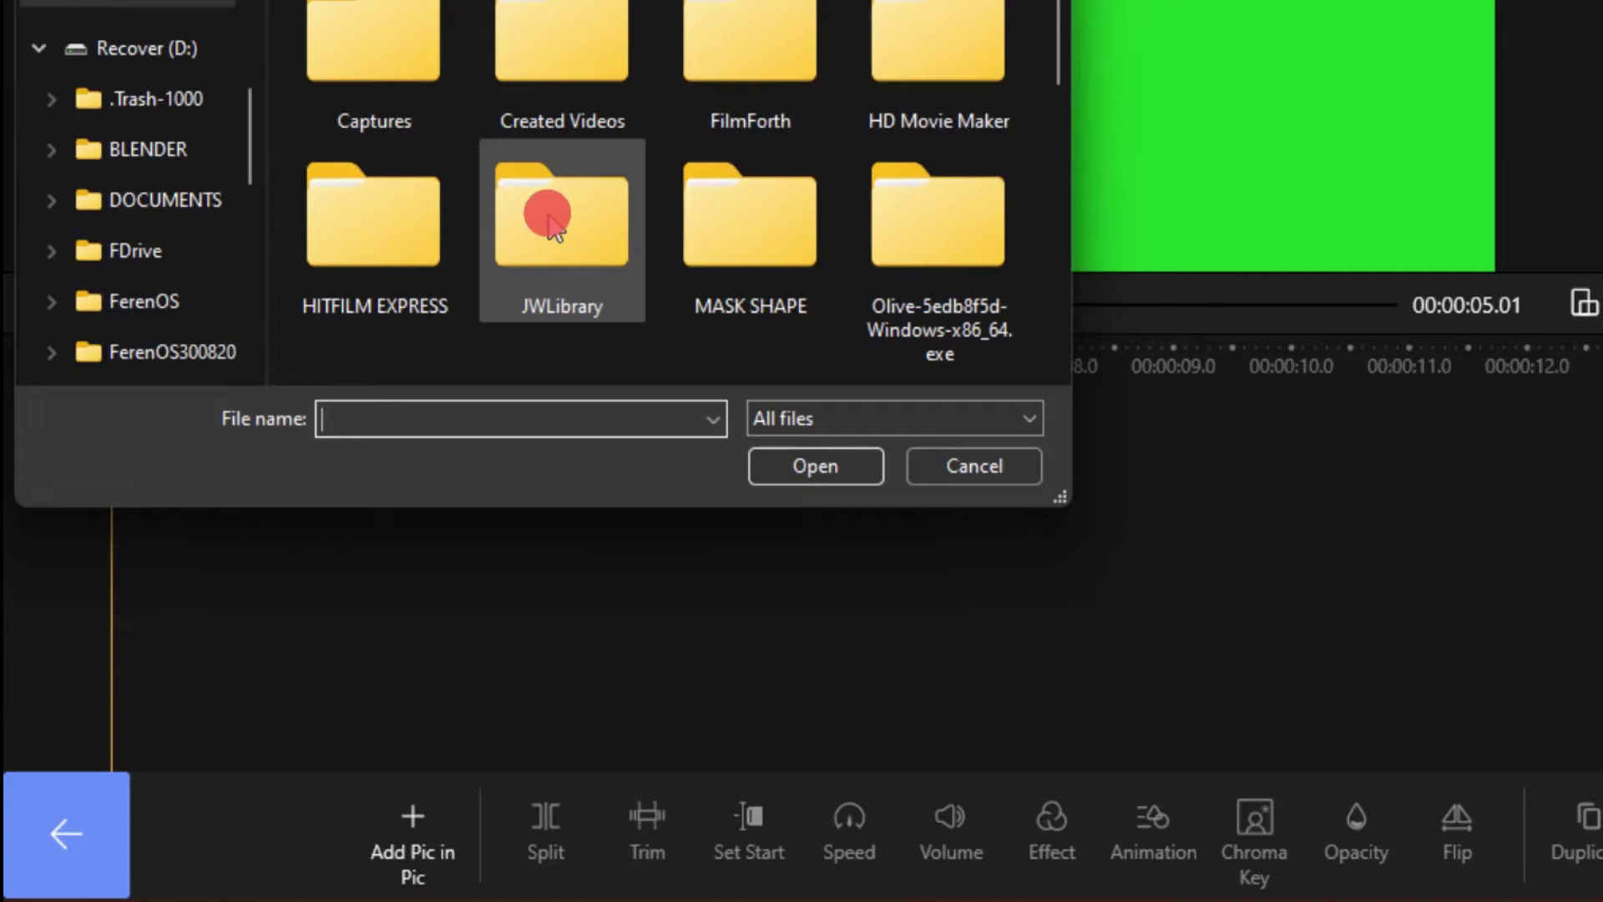
scroll(116, 84, "up", 3)
scroll(117, 140, "up", 3)
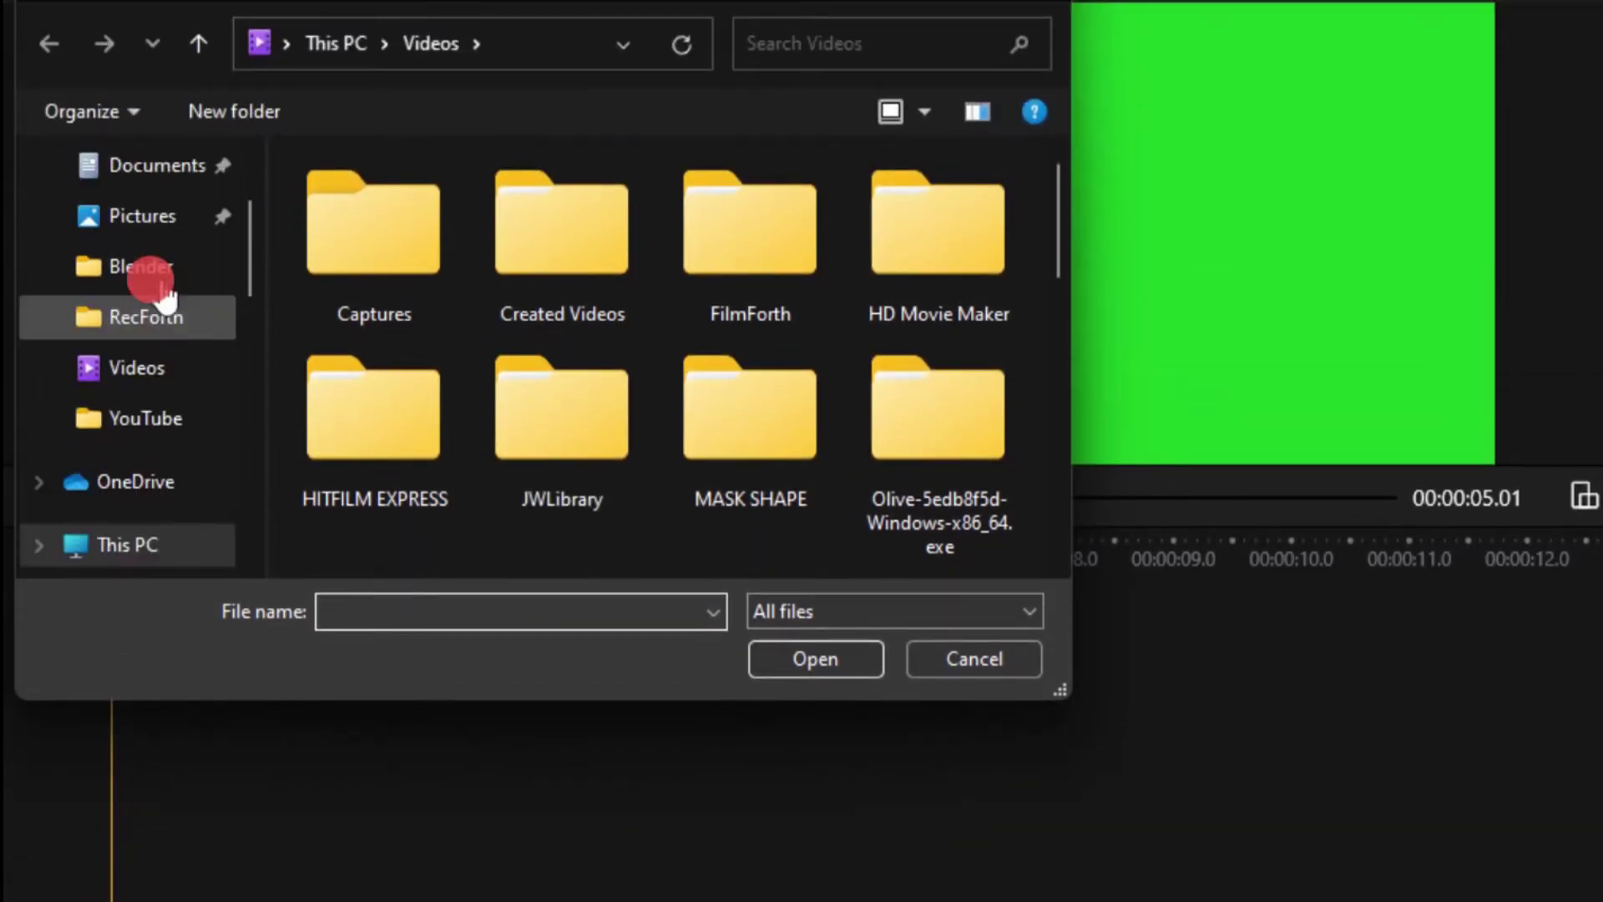
left_click(64, 177)
scroll(573, 387, "down", 1)
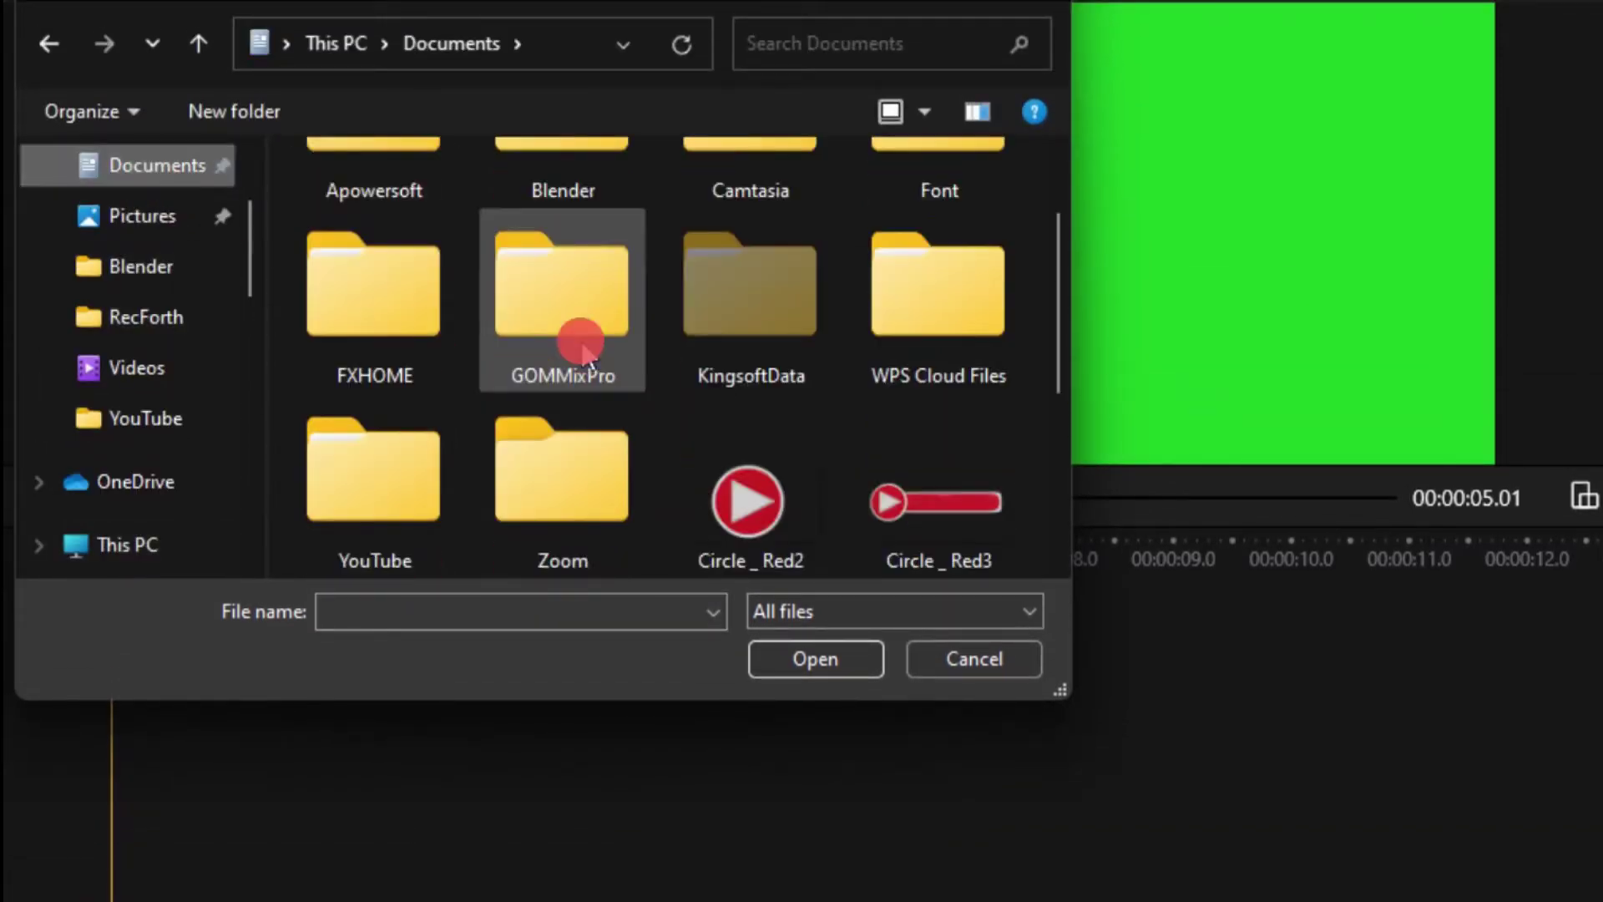
double_click(401, 468)
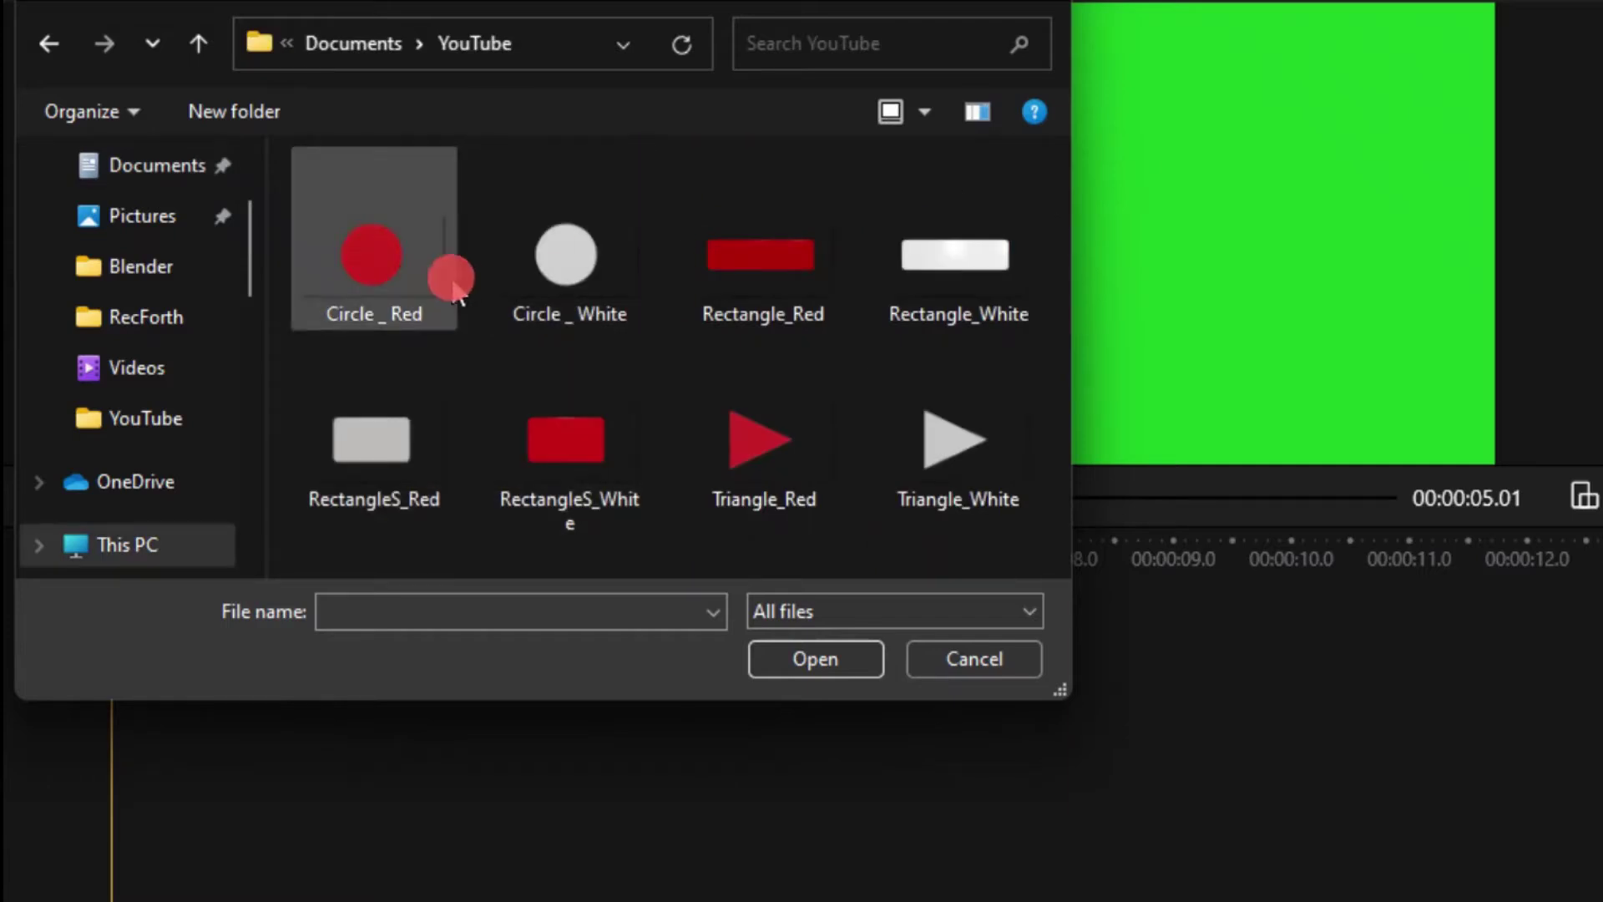
left_click(414, 292)
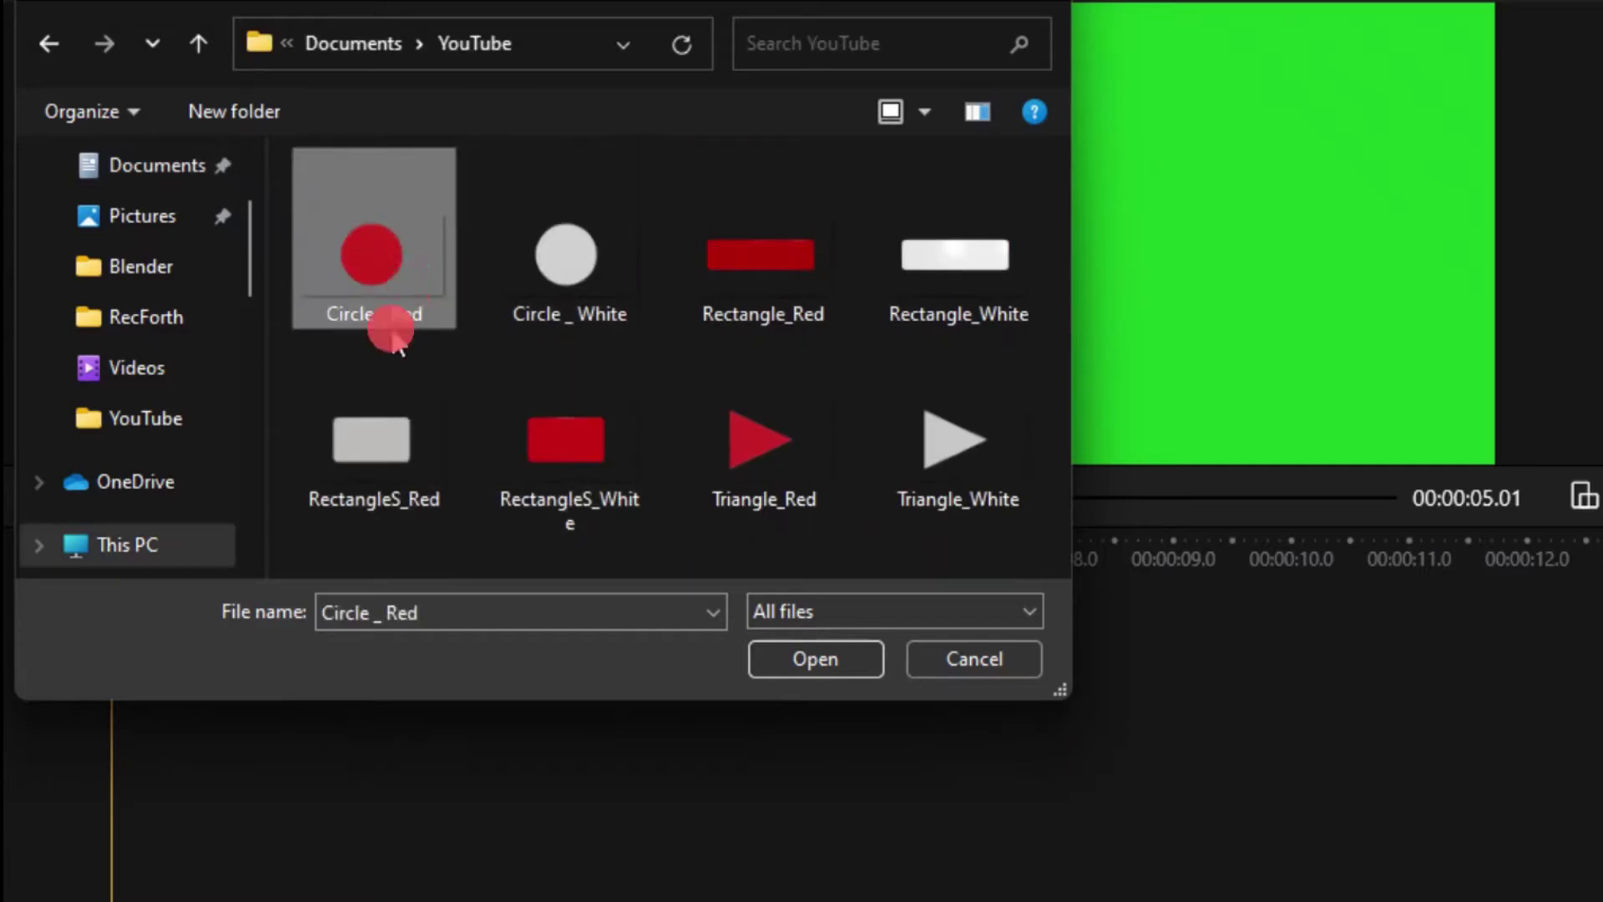
left_click(820, 658)
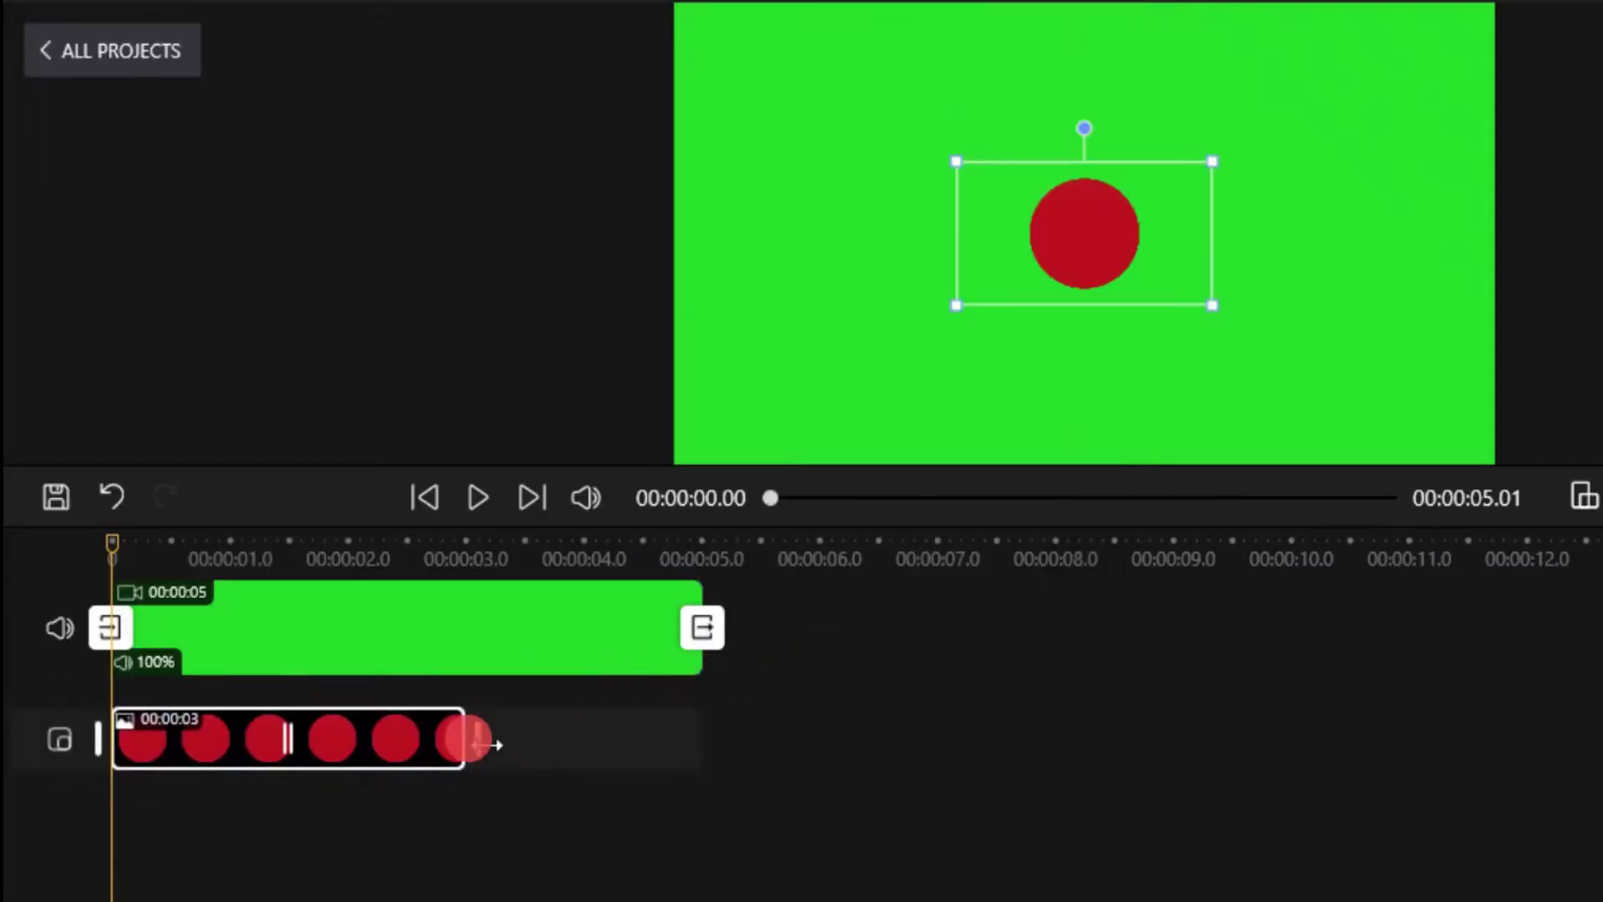
Stretch the red circle layer to 5 seconds, enlarge it and place it left of centre.
left_click_drag(480, 742, 718, 732)
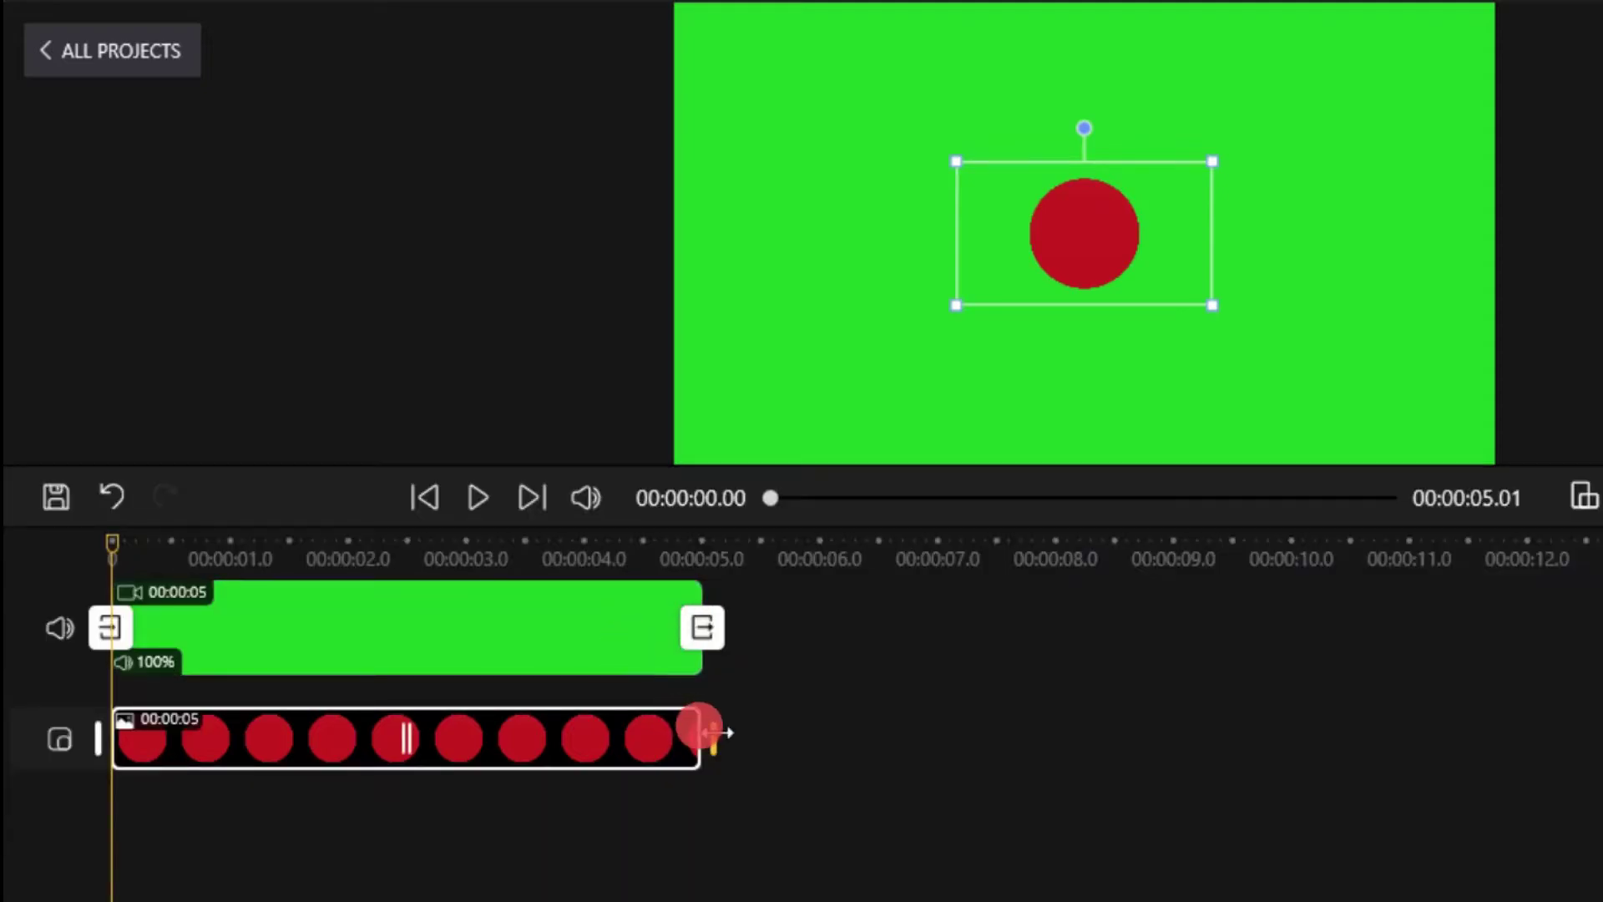
left_click_drag(1094, 230, 921, 230)
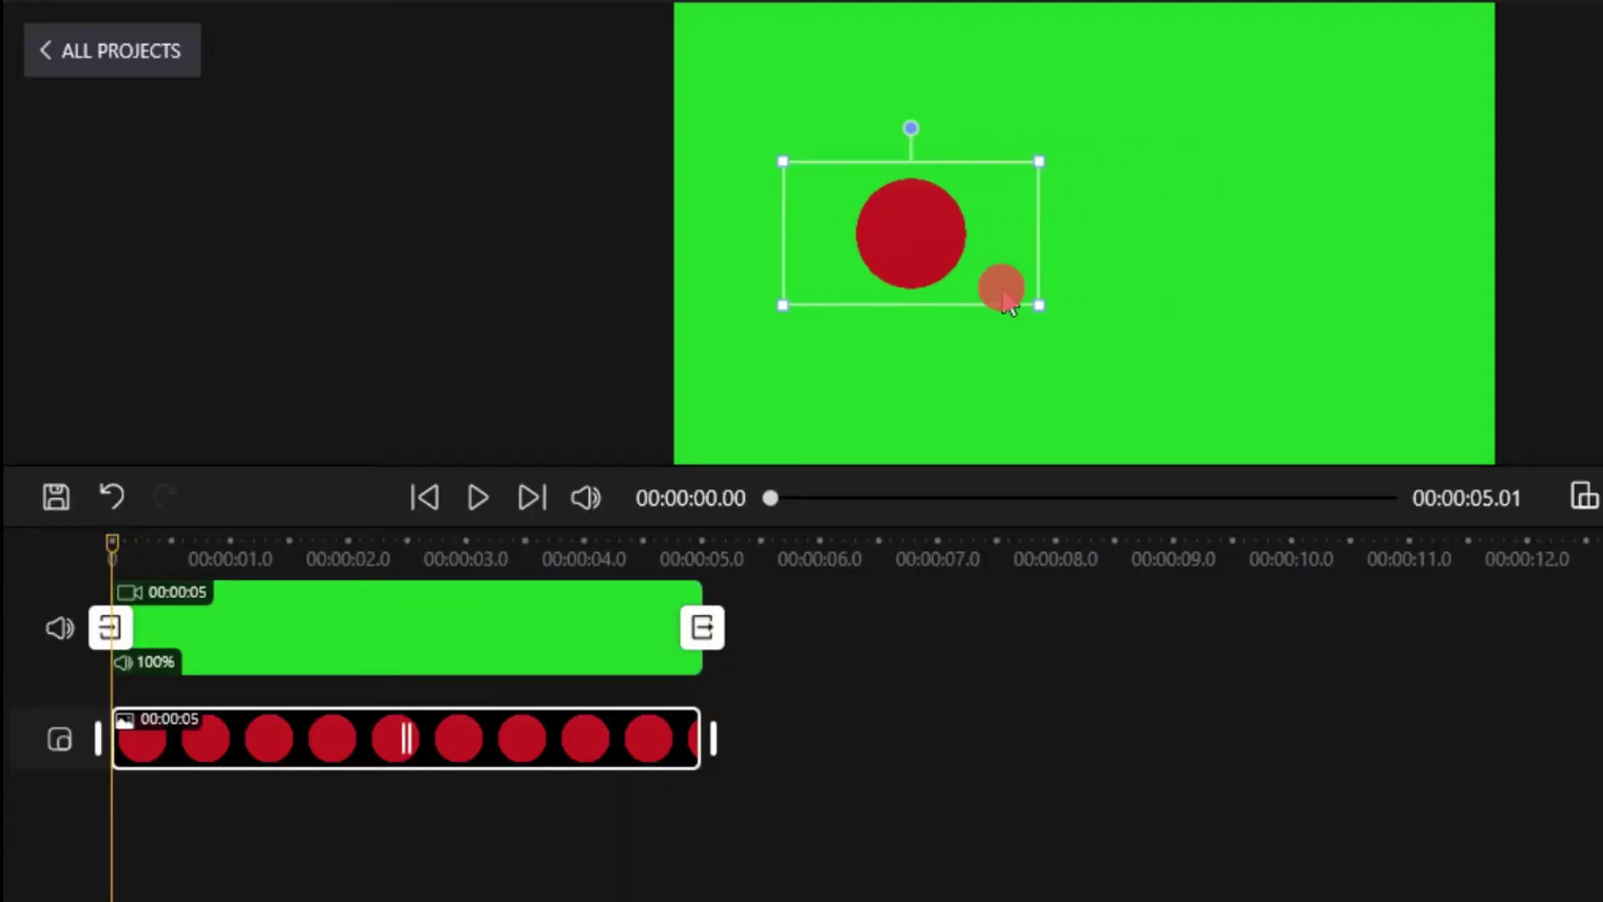
left_click_drag(1046, 311, 1127, 357)
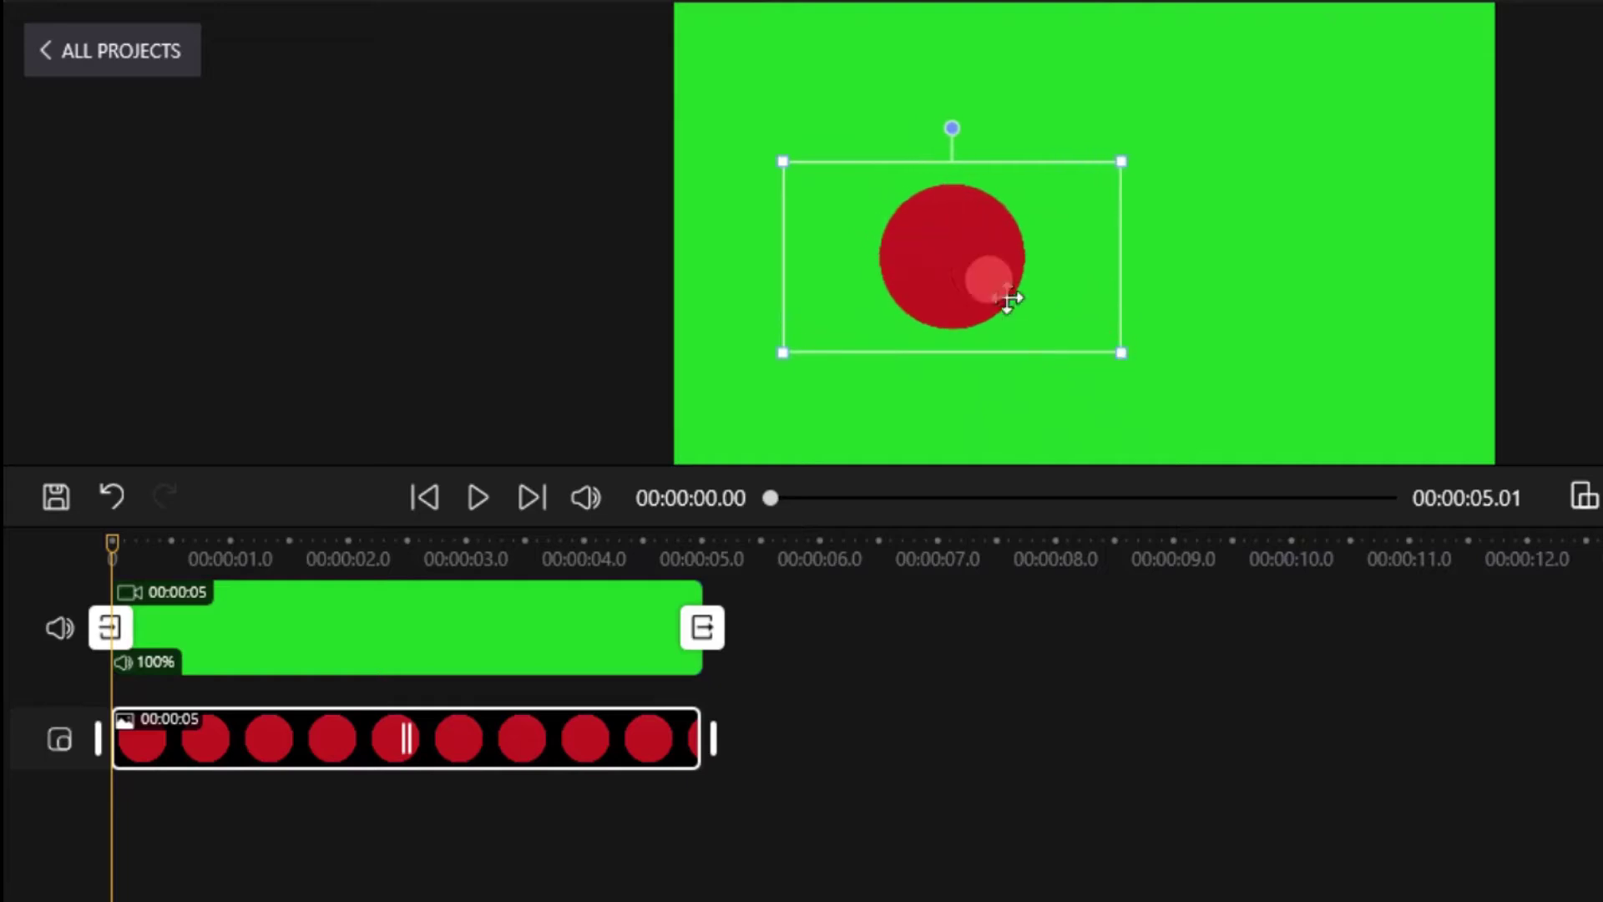
left_click_drag(1002, 293, 878, 244)
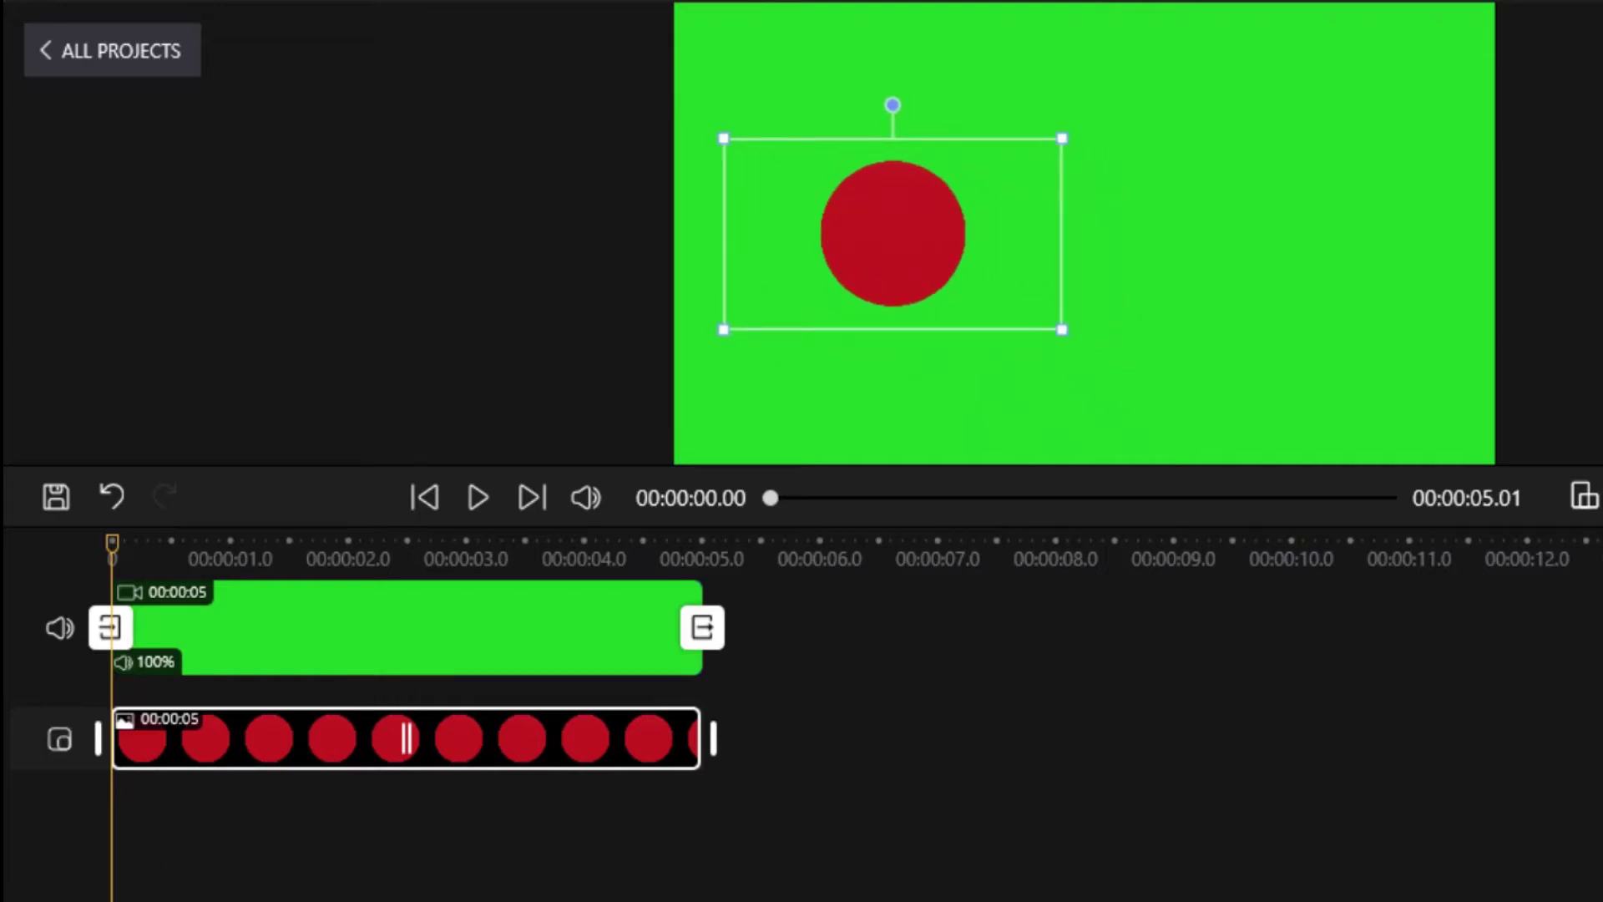
Overlay the Circle _ White image for 5 seconds, centred on the red circle to form a ring.
left_click(214, 774)
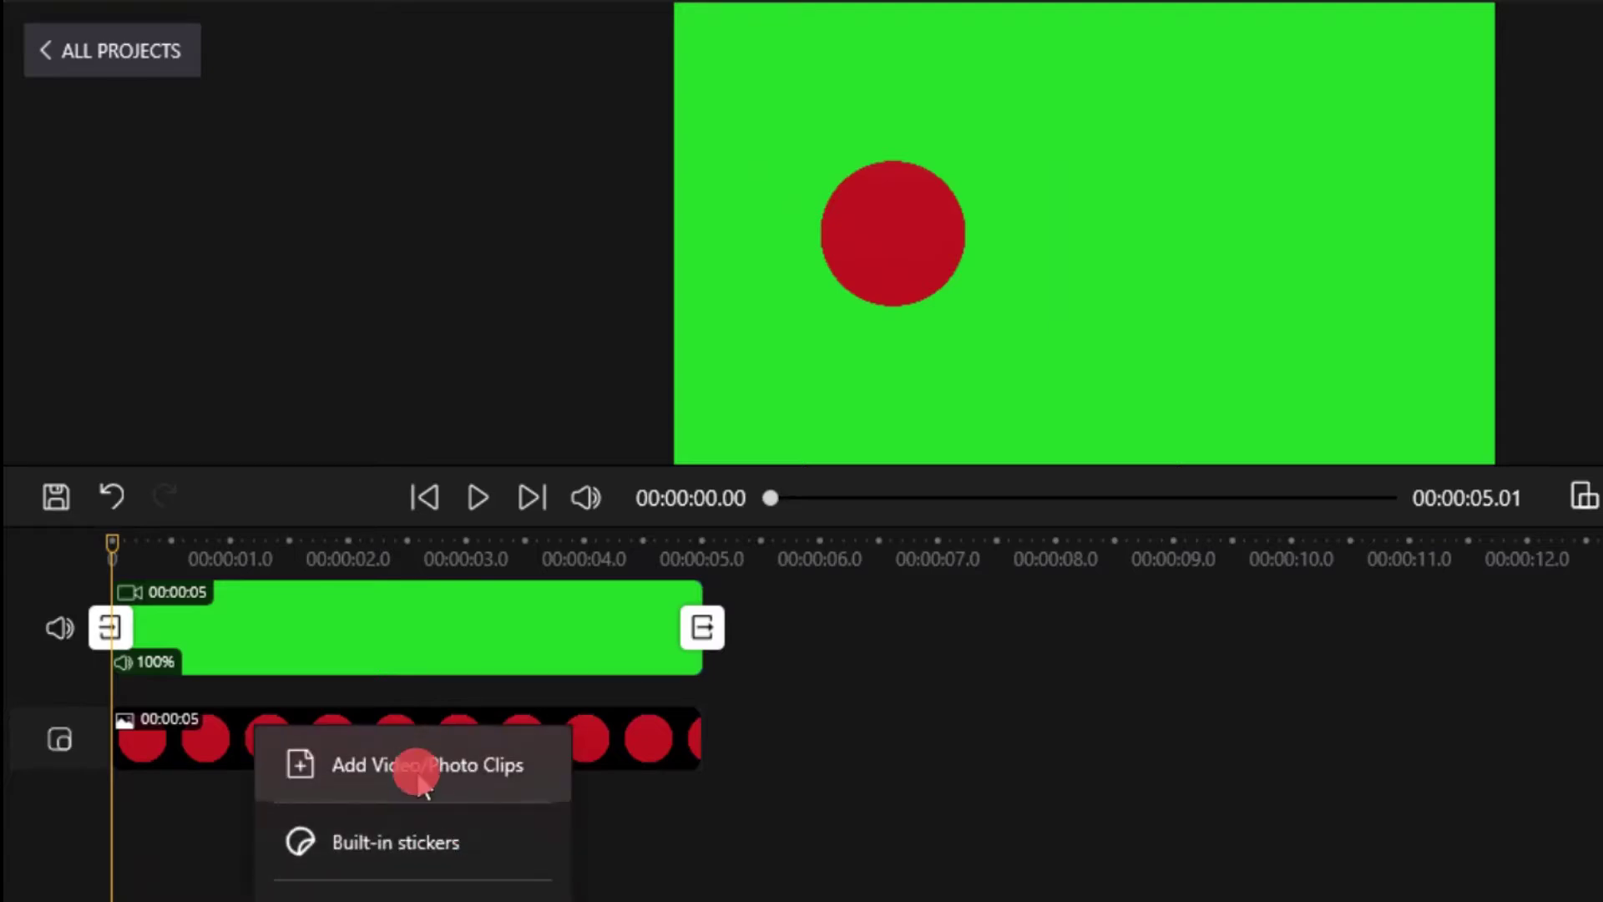
left_click(415, 764)
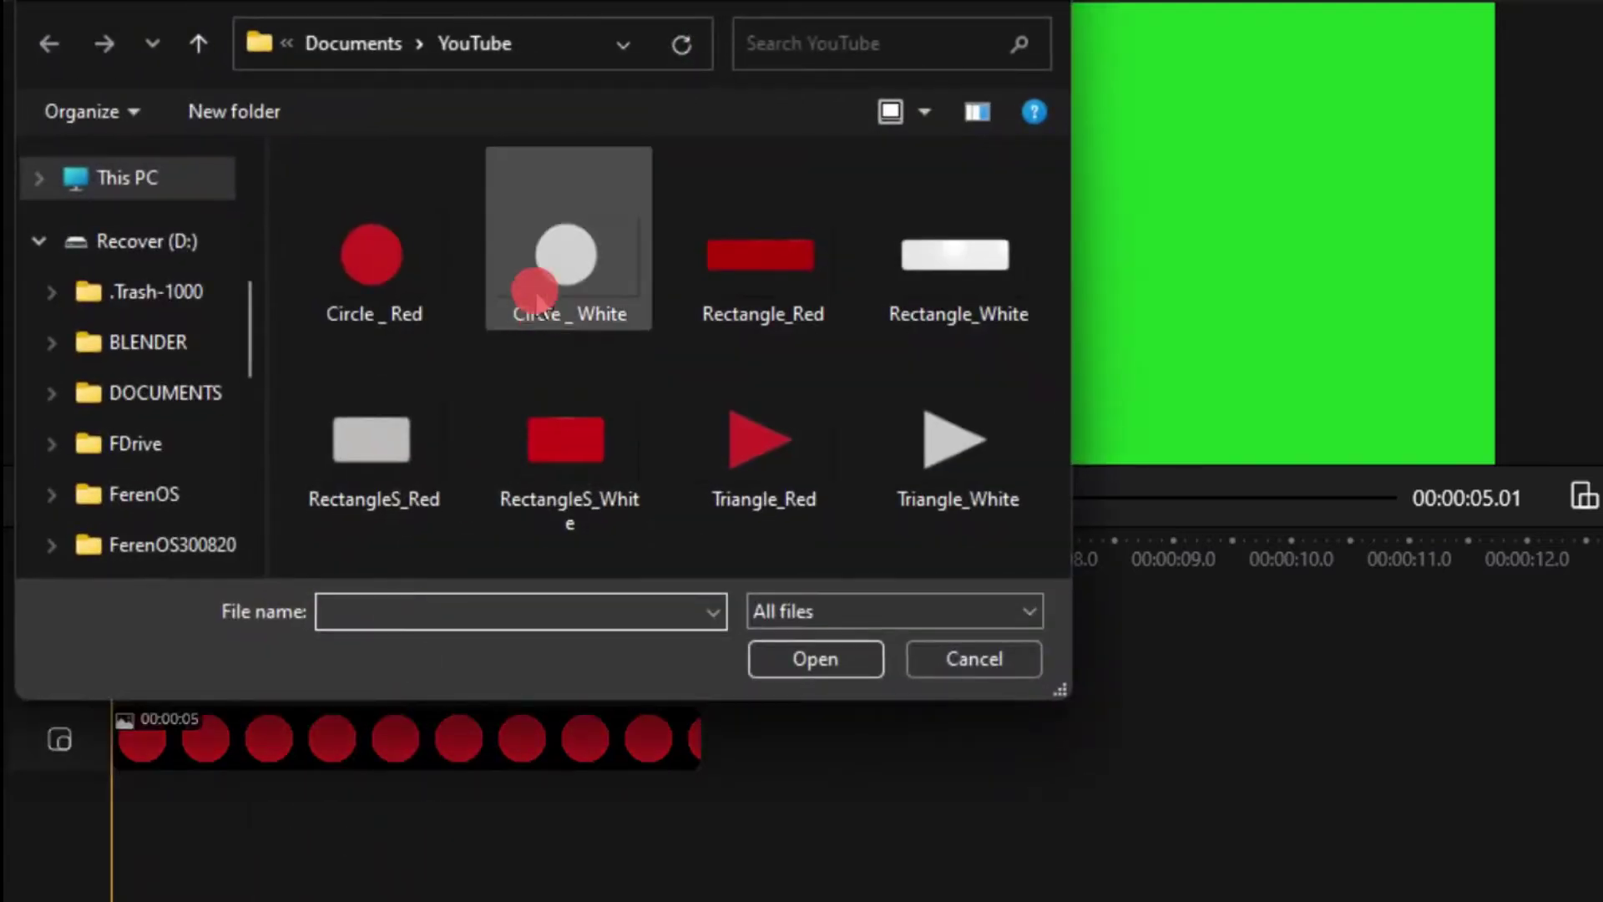
left_click(538, 280)
left_click(814, 660)
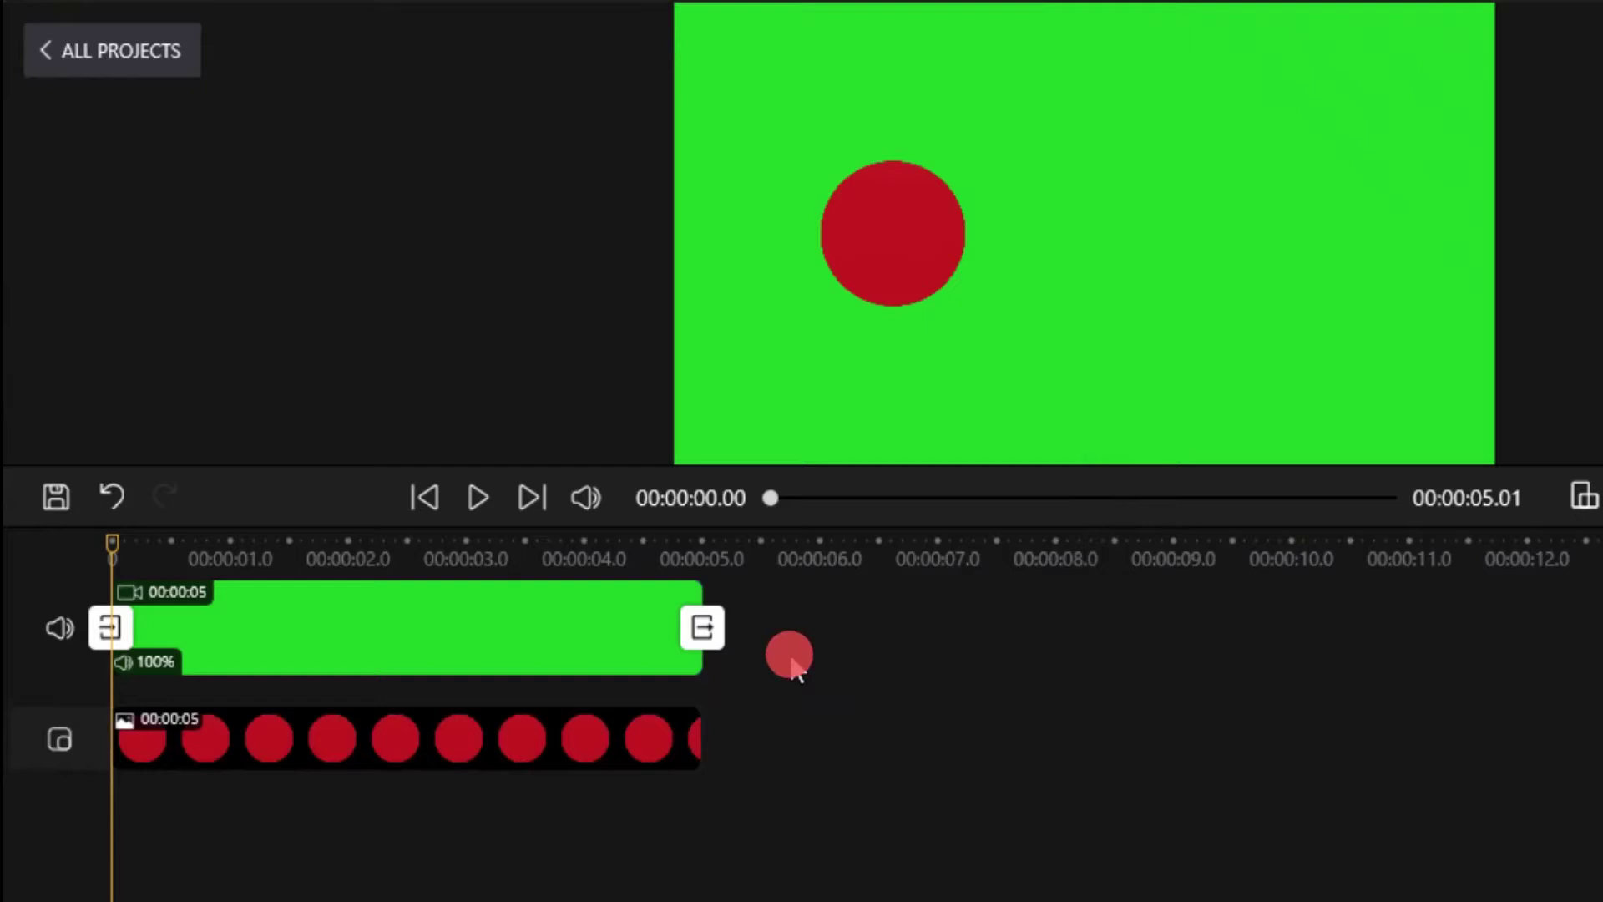
left_click_drag(478, 819, 723, 818)
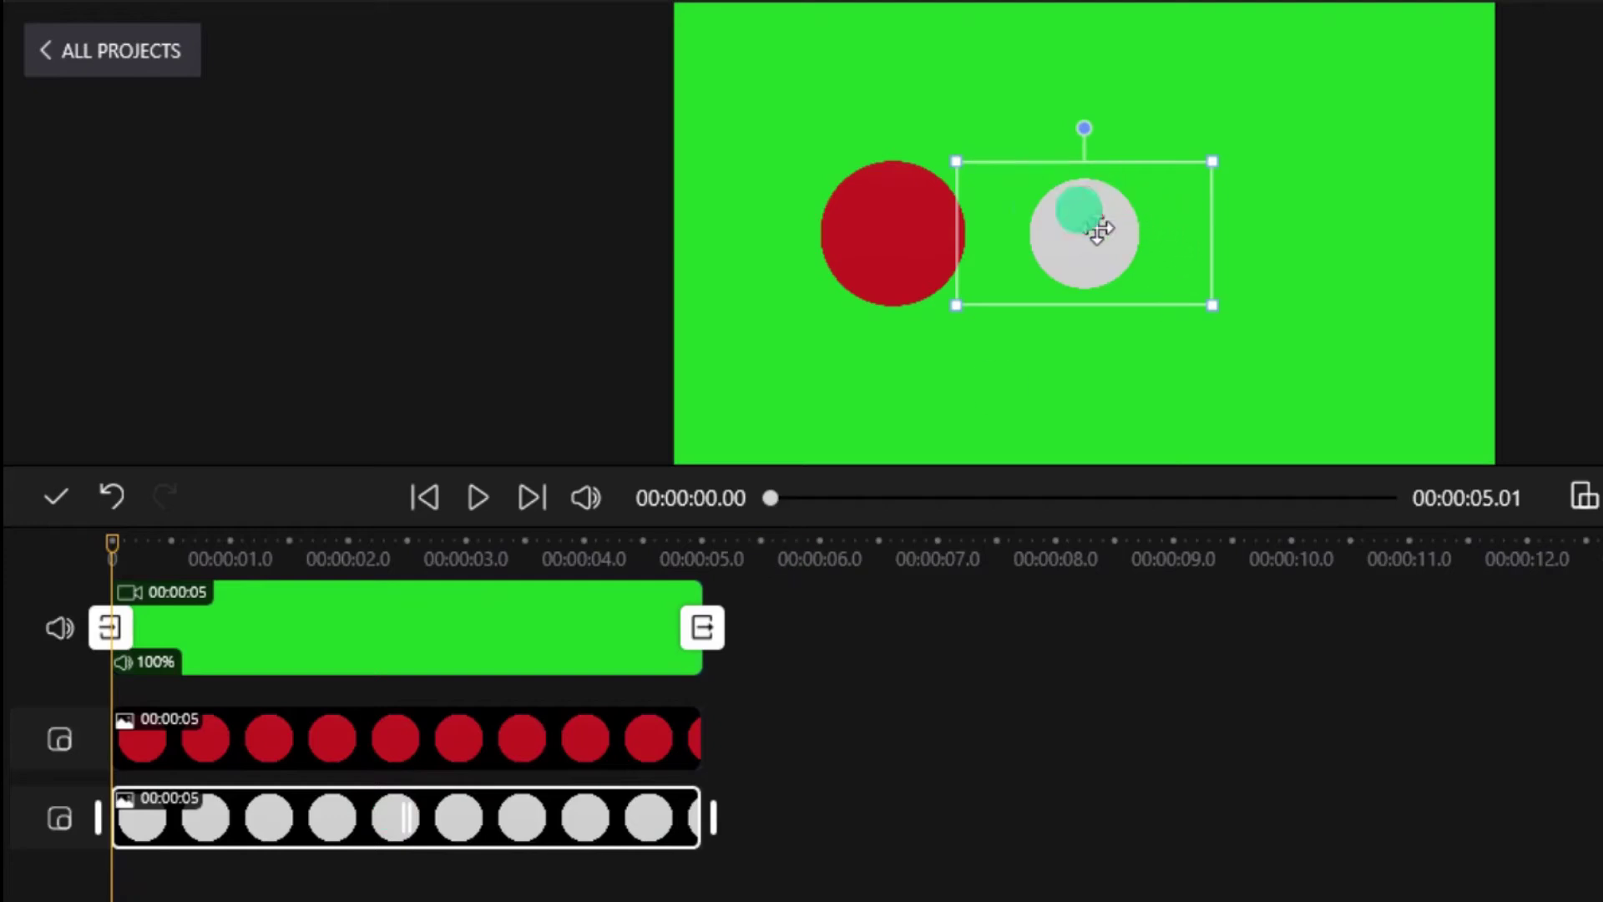
left_click_drag(1099, 230, 908, 229)
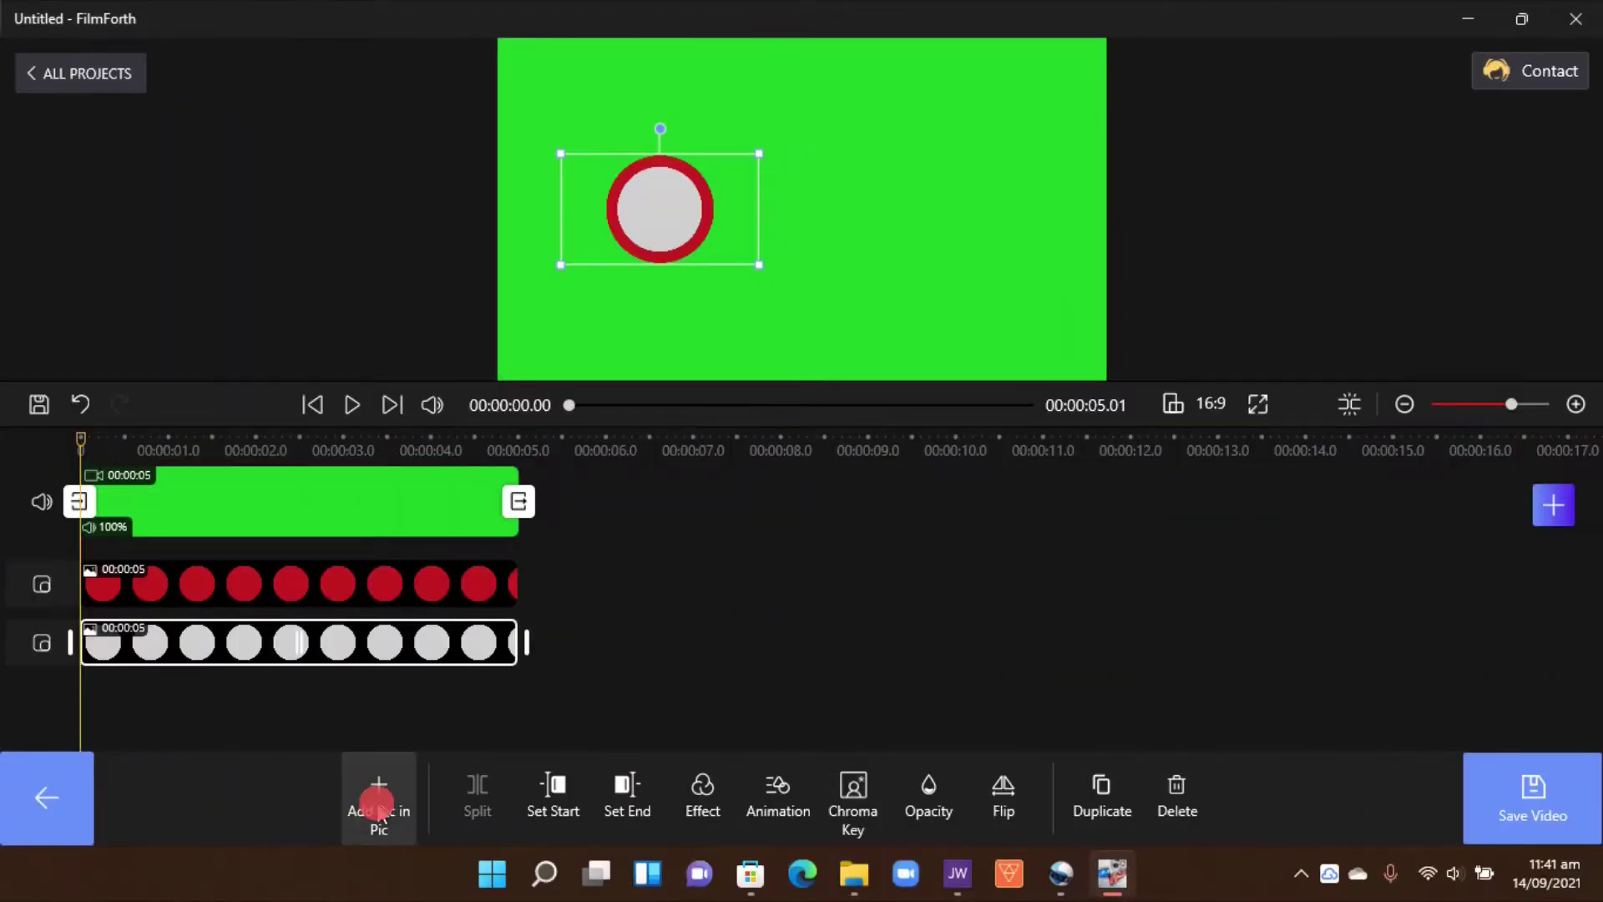
Import the Triangle_Red image as a new overlay.
left_click(386, 791)
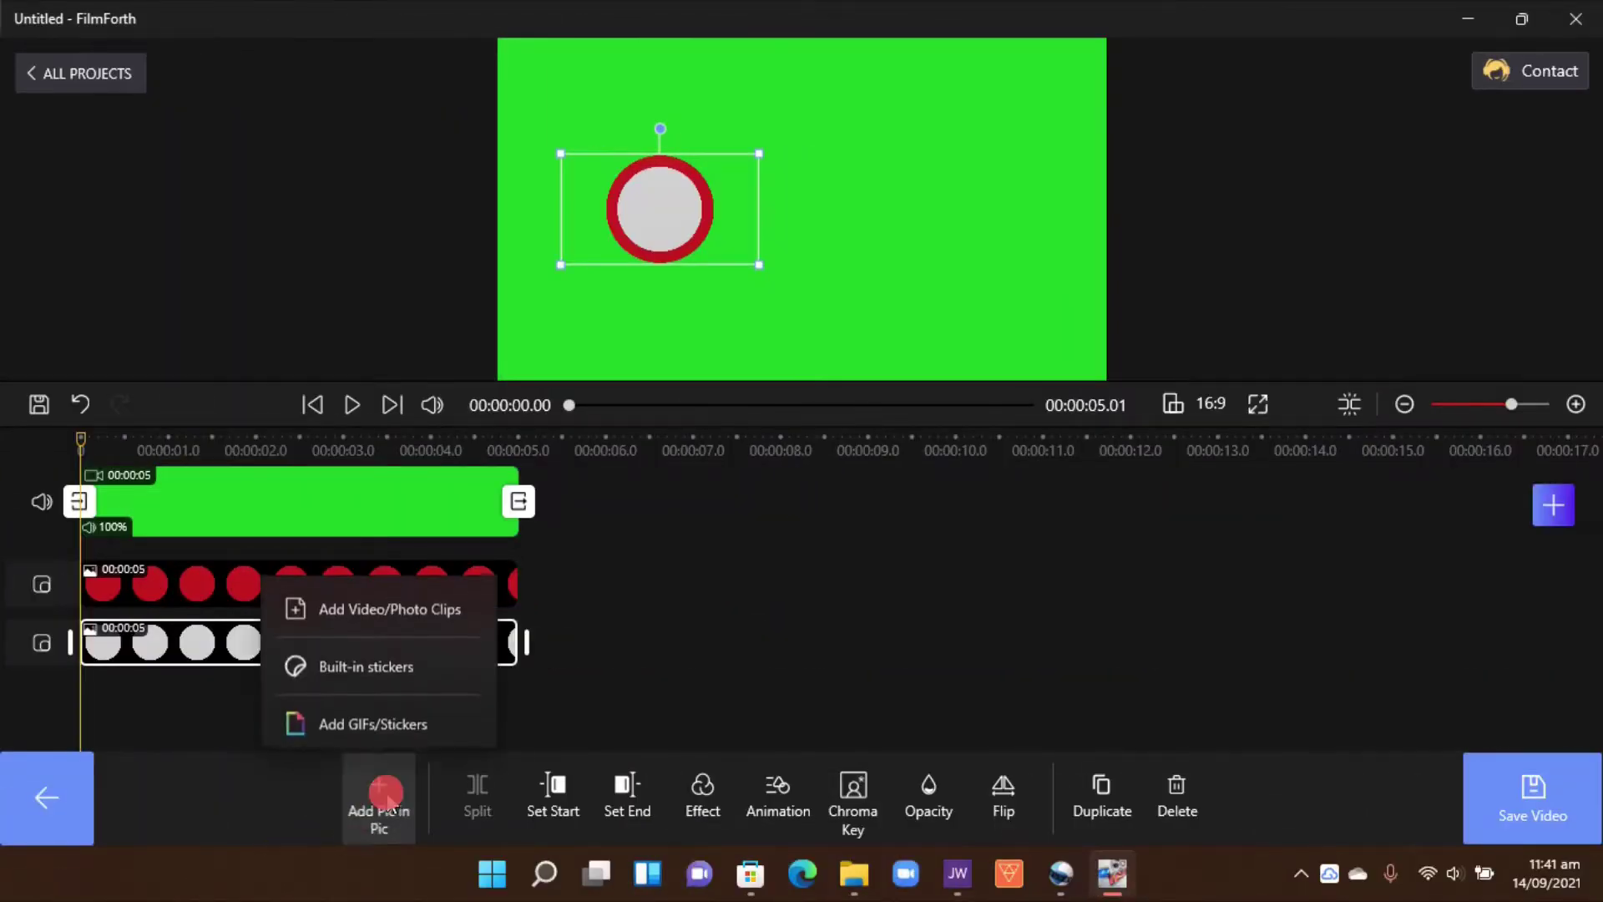
left_click(369, 610)
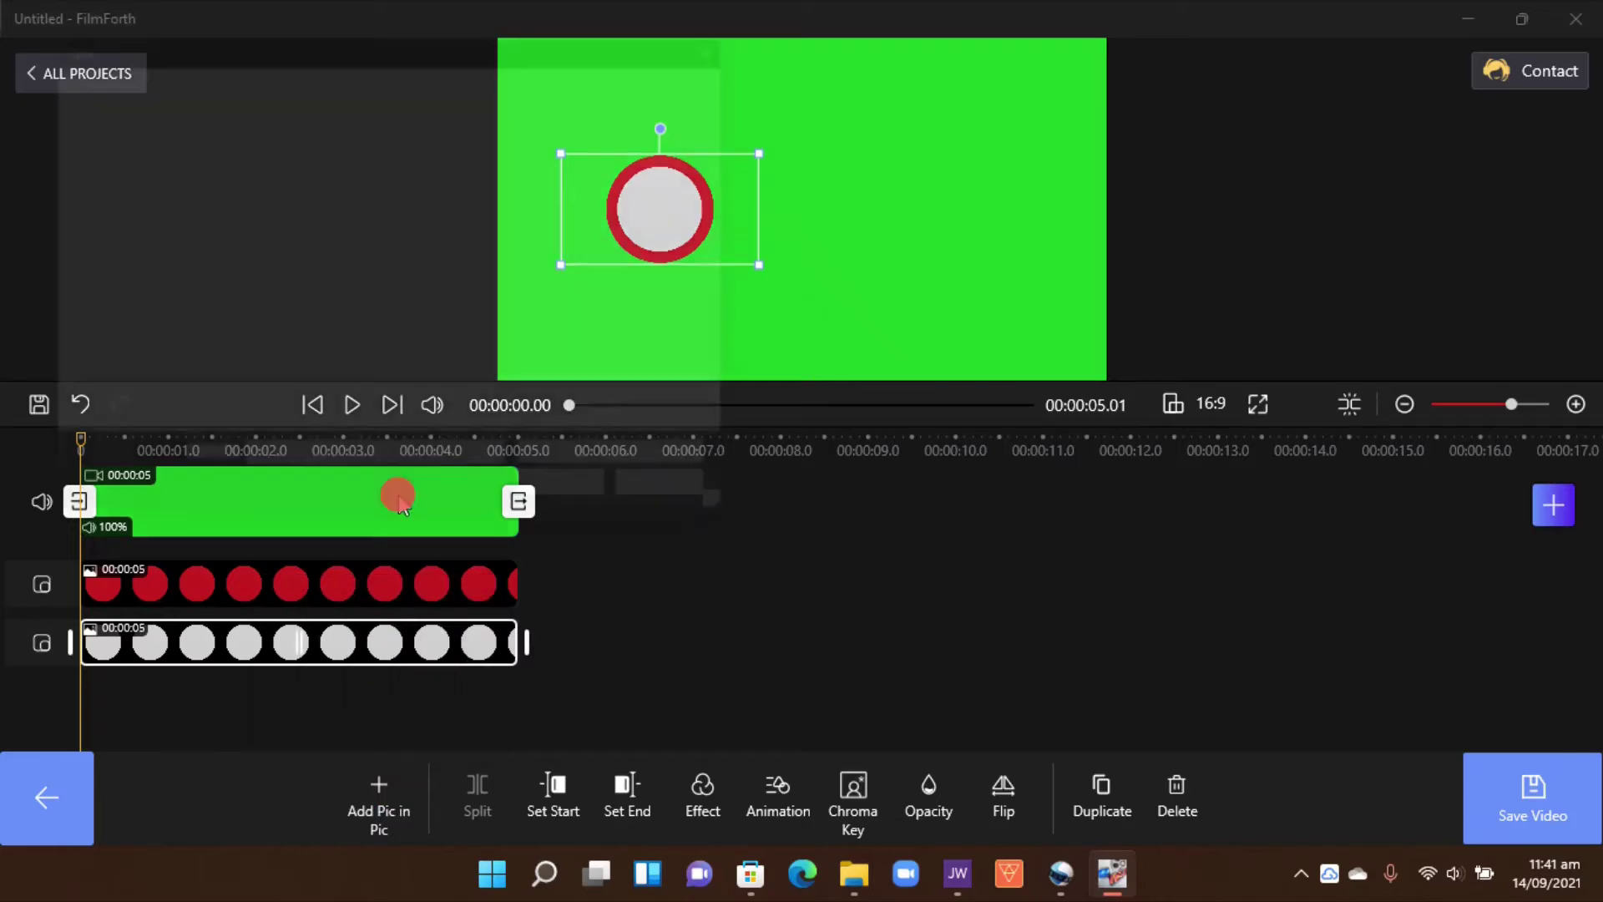
left_click(559, 355)
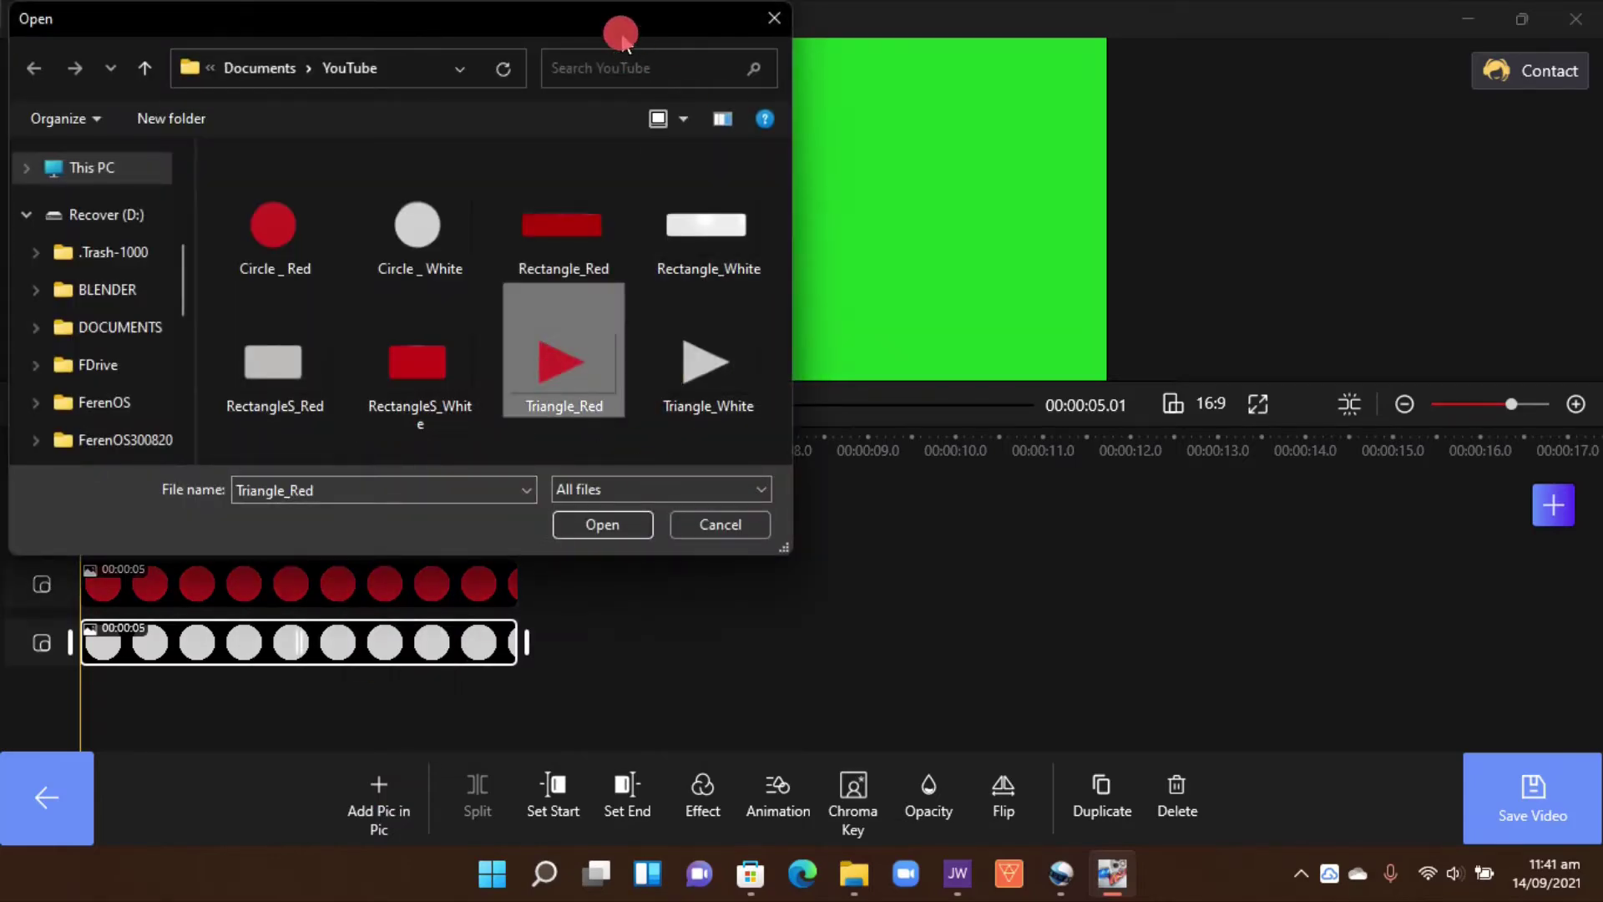
left_click_drag(617, 49, 607, 125)
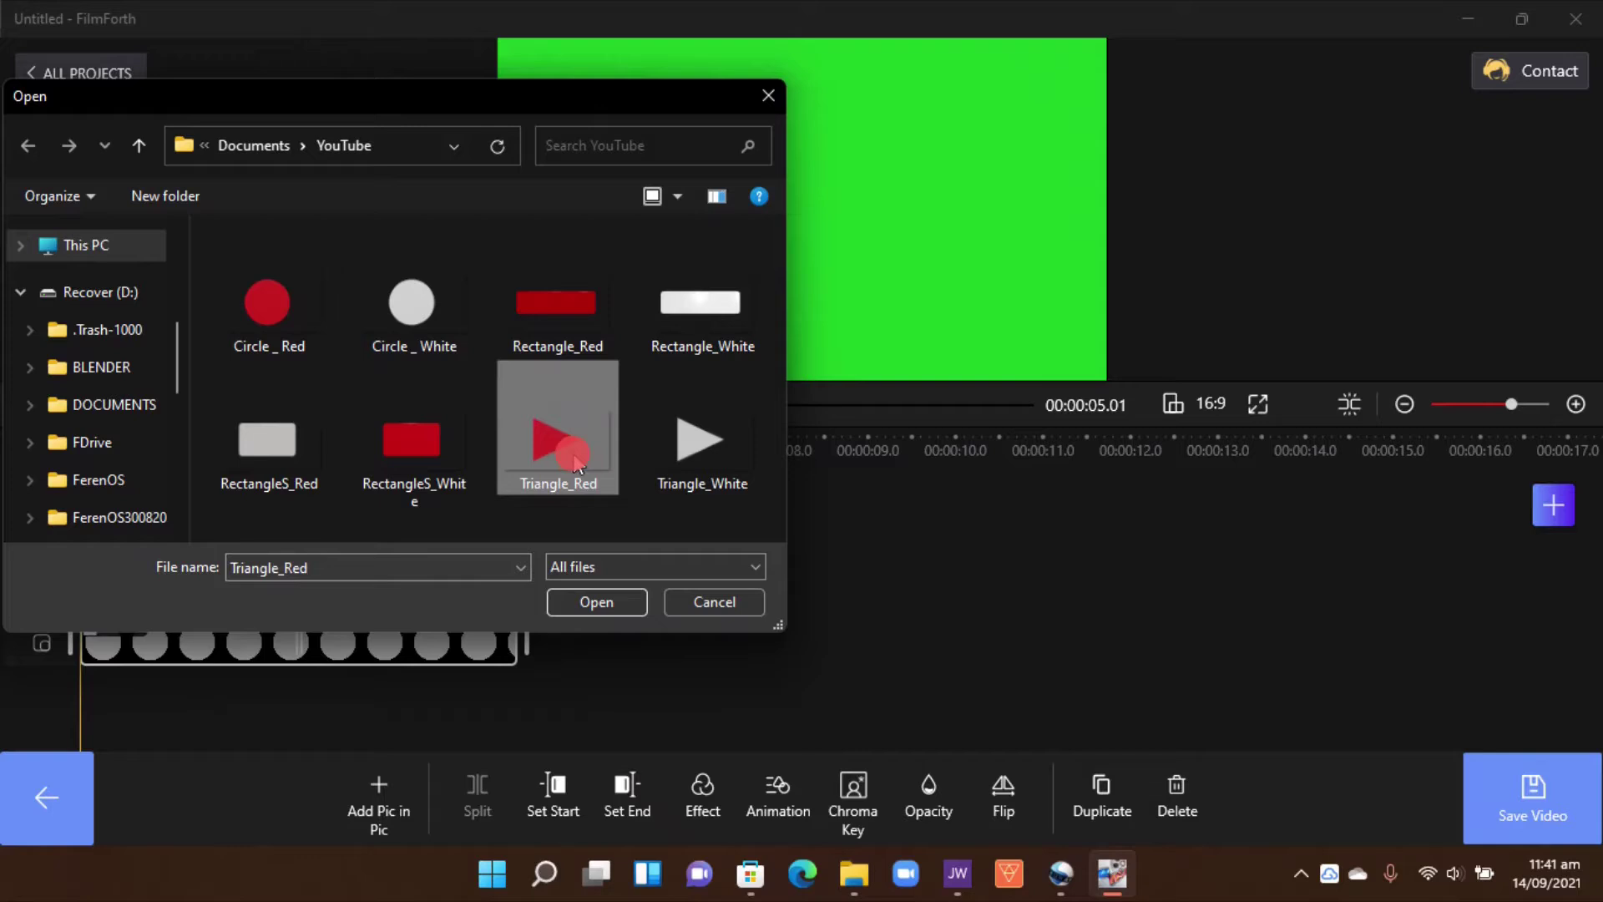
left_click(597, 607)
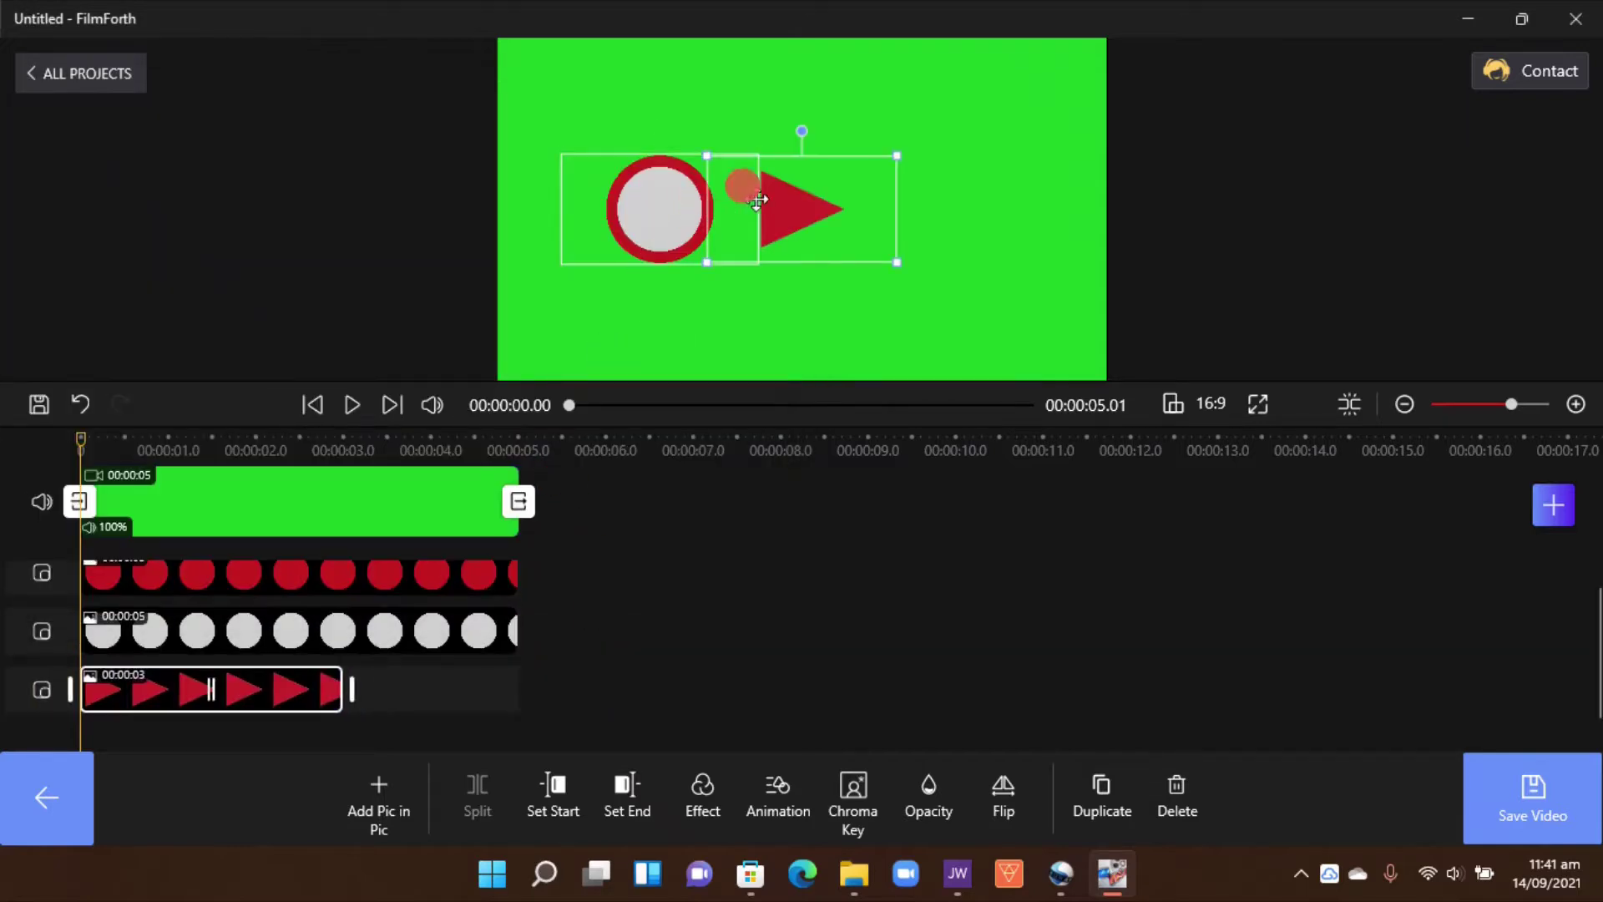
Shrink the red triangle and centre it inside the white circle.
left_click_drag(793, 213, 681, 219)
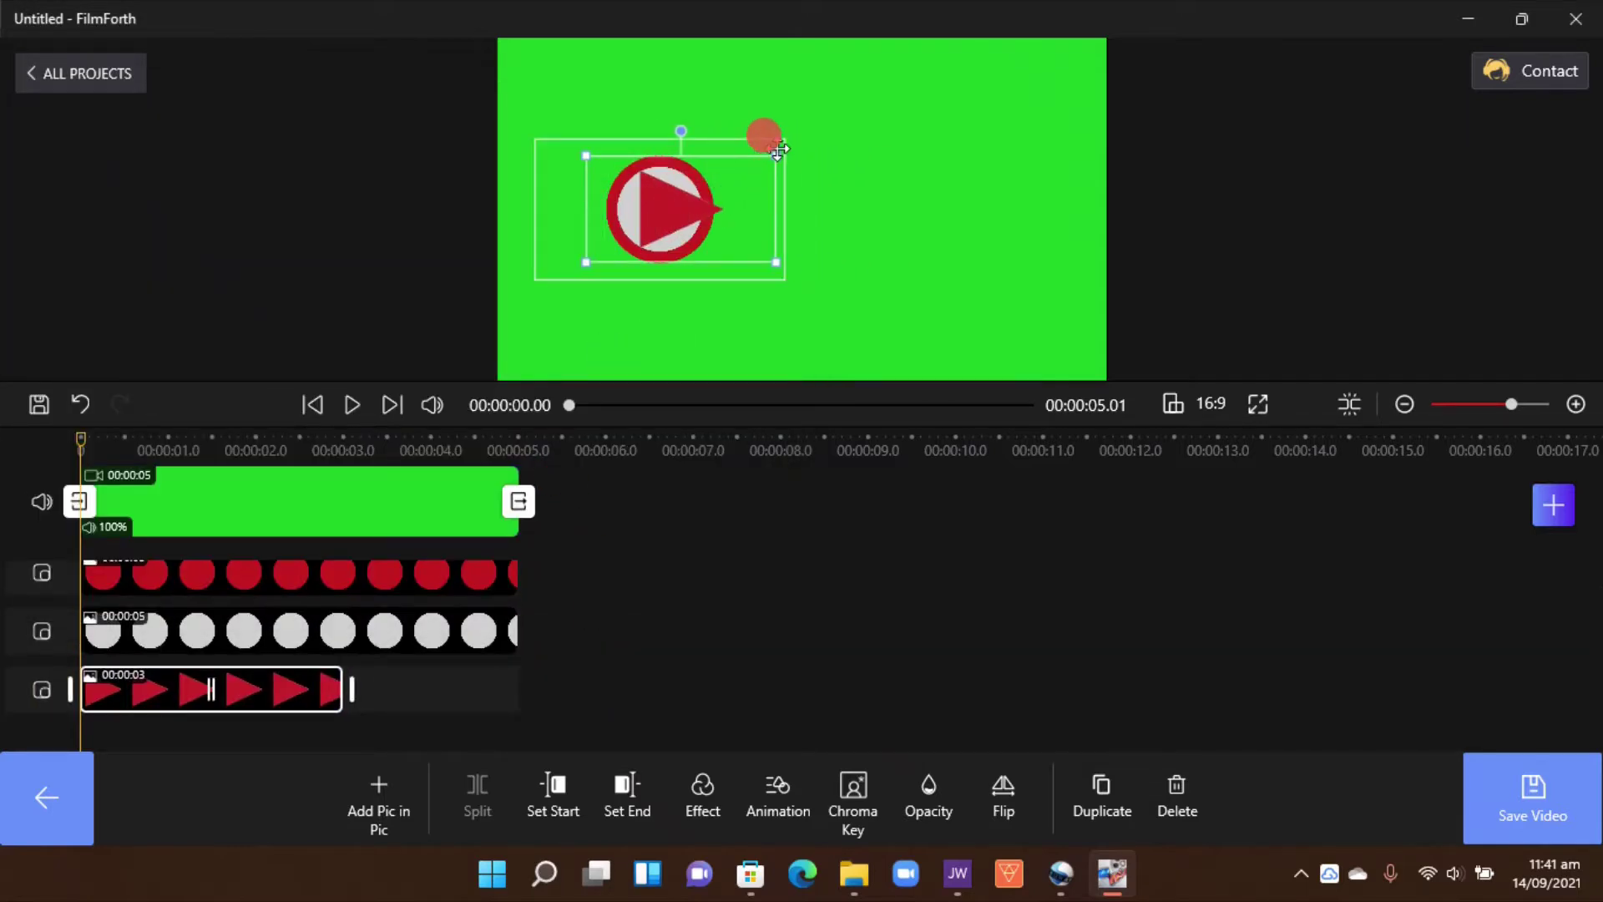
left_click_drag(777, 152, 730, 176)
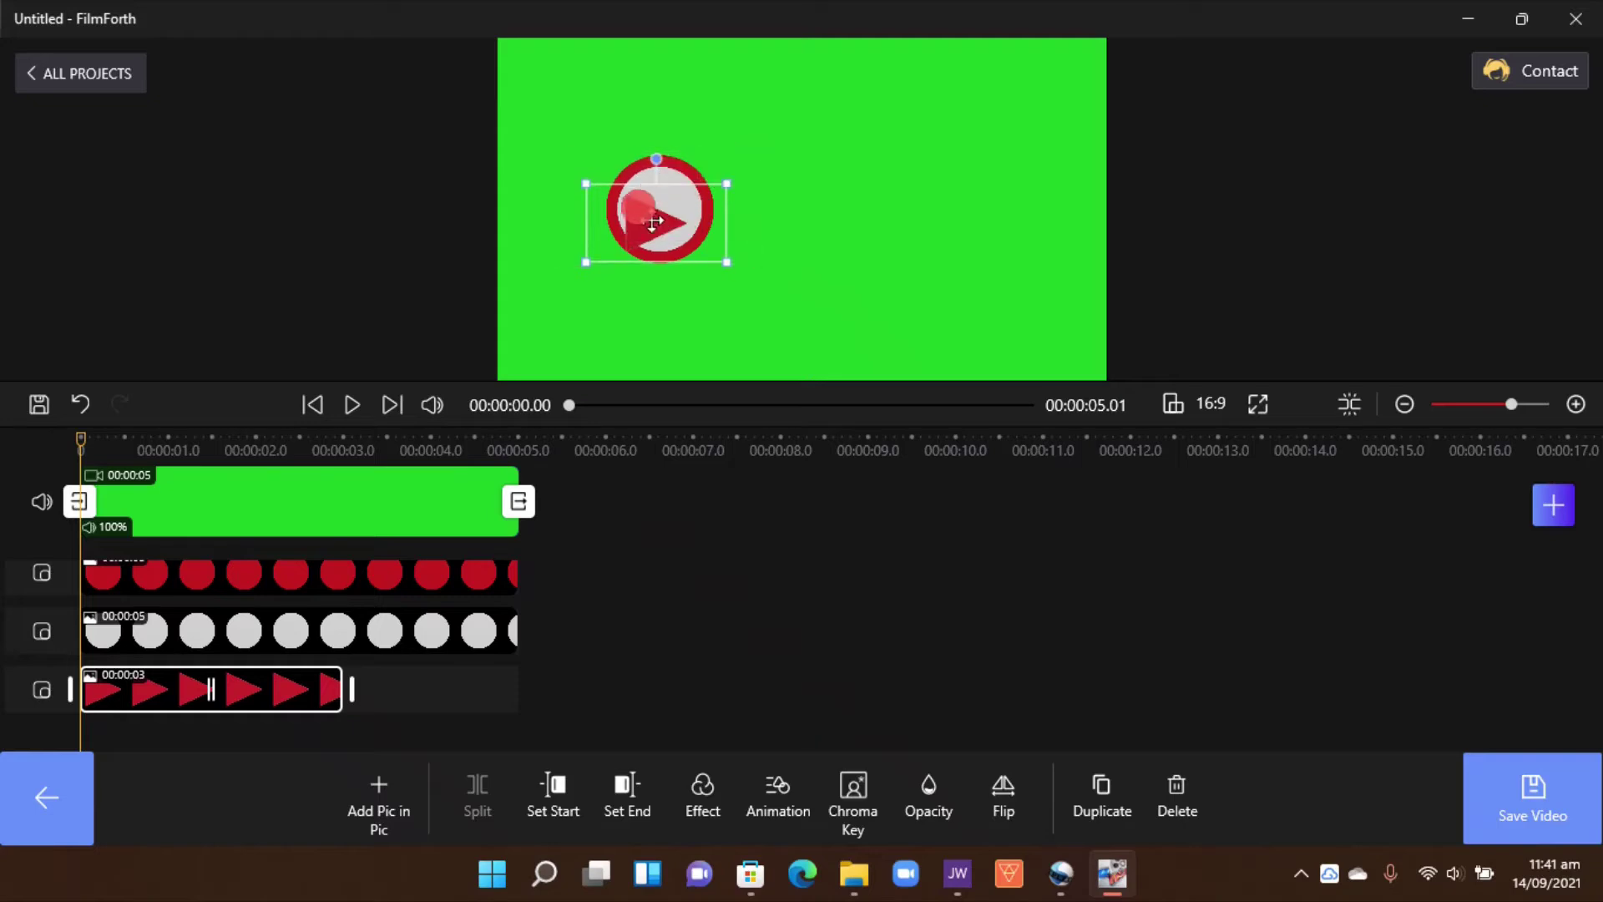
left_click_drag(655, 222, 668, 214)
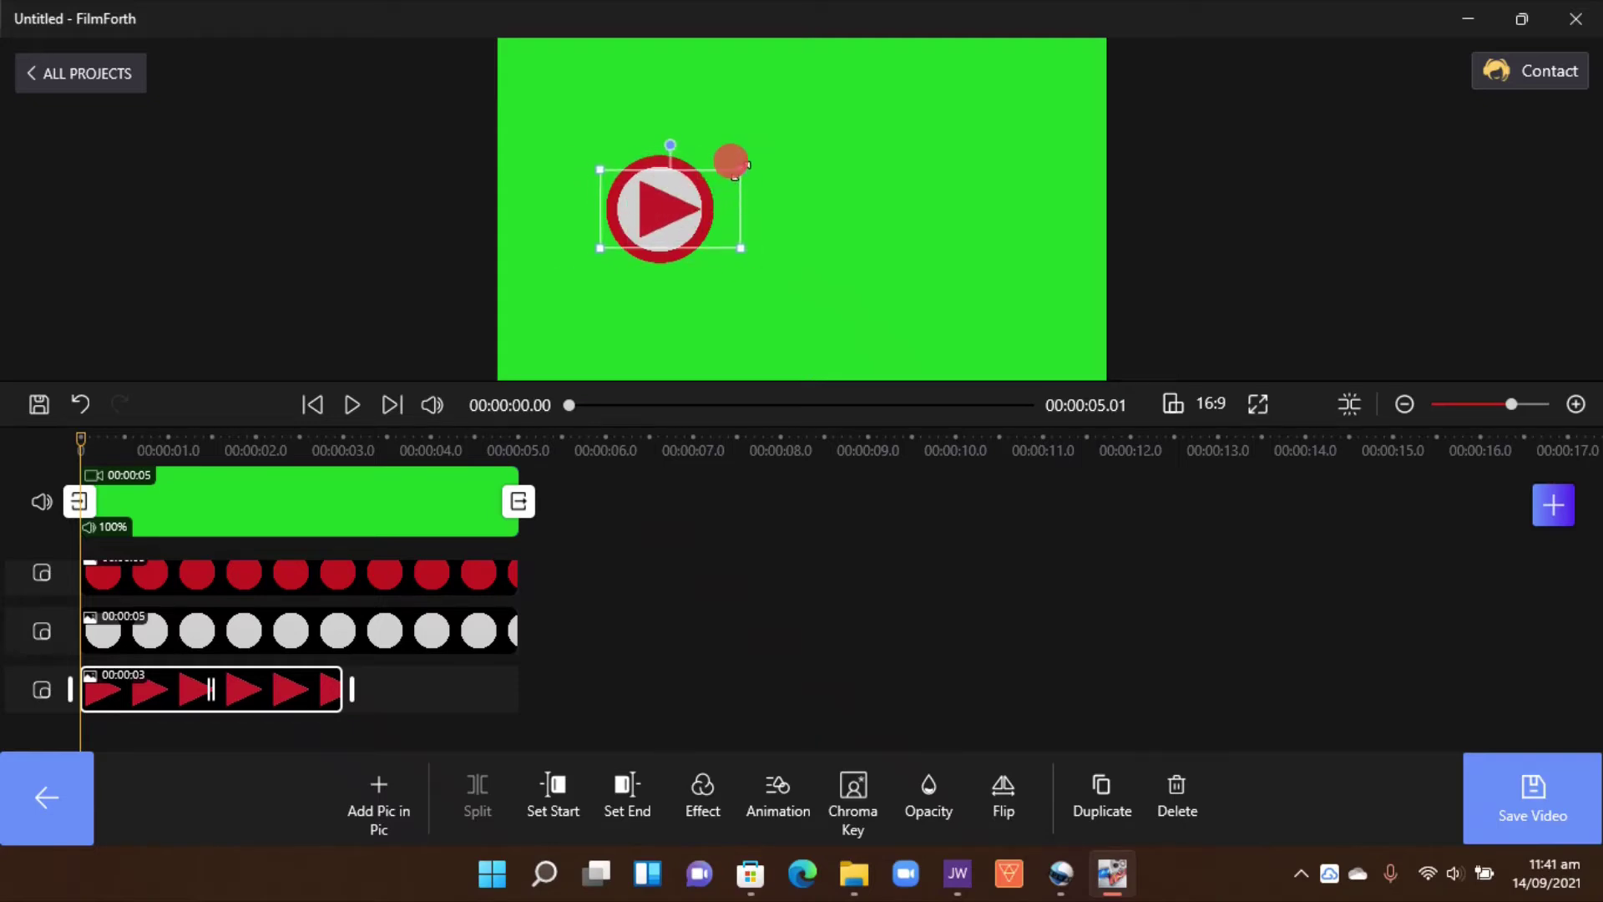
left_click_drag(733, 165, 721, 170)
left_click_drag(654, 217, 658, 214)
Lengthen the triangle clip to 5 seconds.
left_click(817, 193)
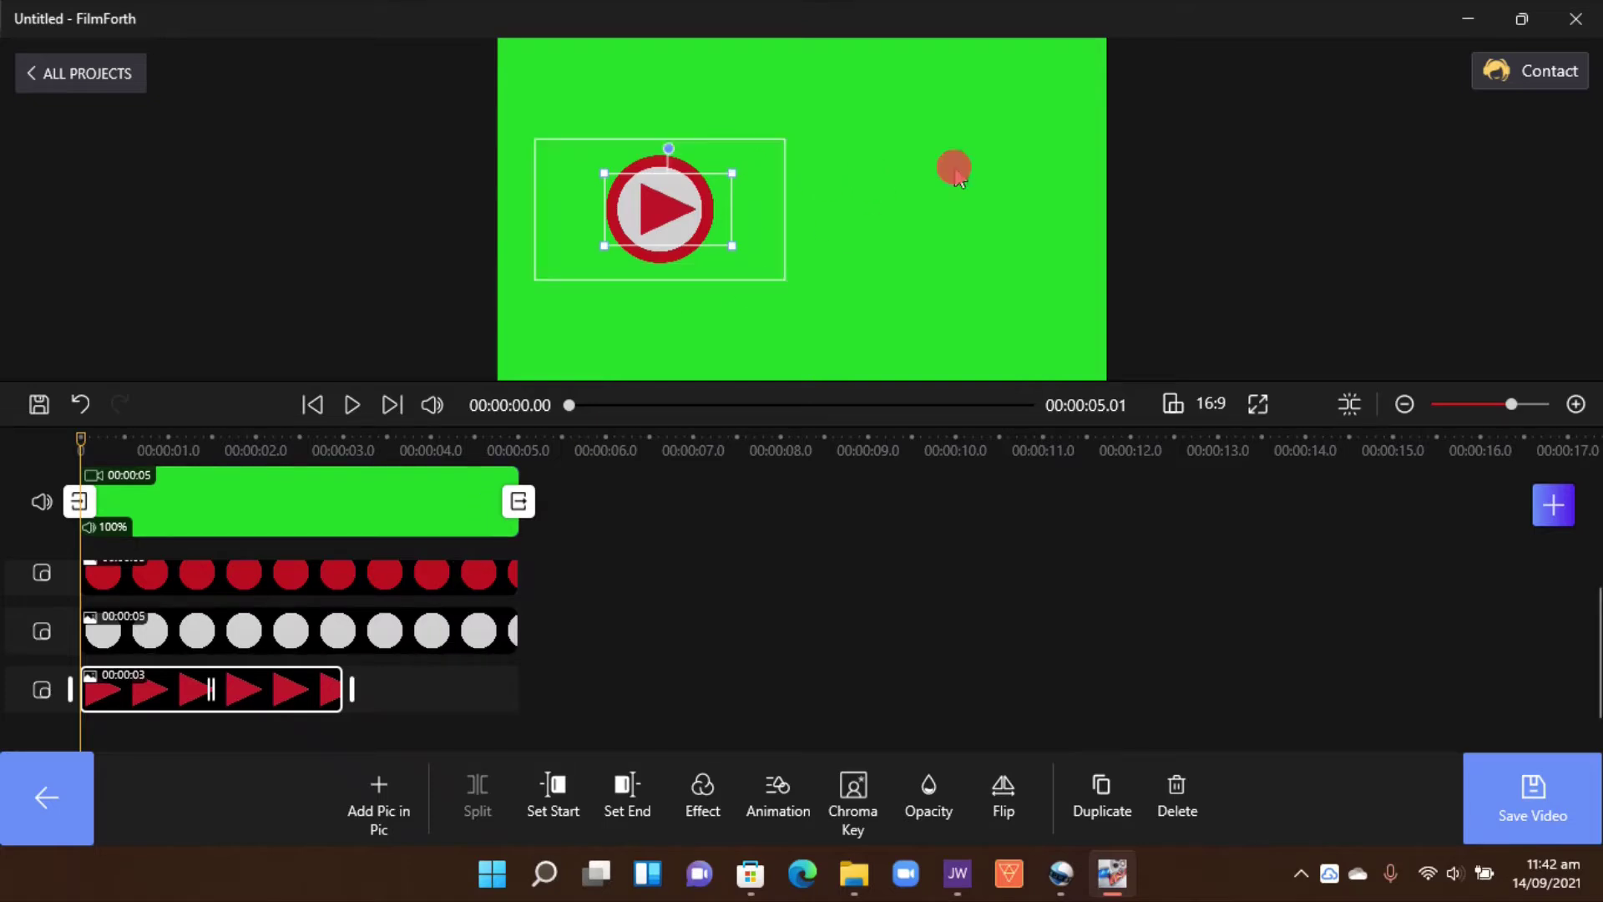
left_click(370, 808)
left_click_drag(342, 701, 522, 690)
Import Rectangle_White as a new overlay and enlarge it beside the circle-and-triangle icon.
left_click(374, 814)
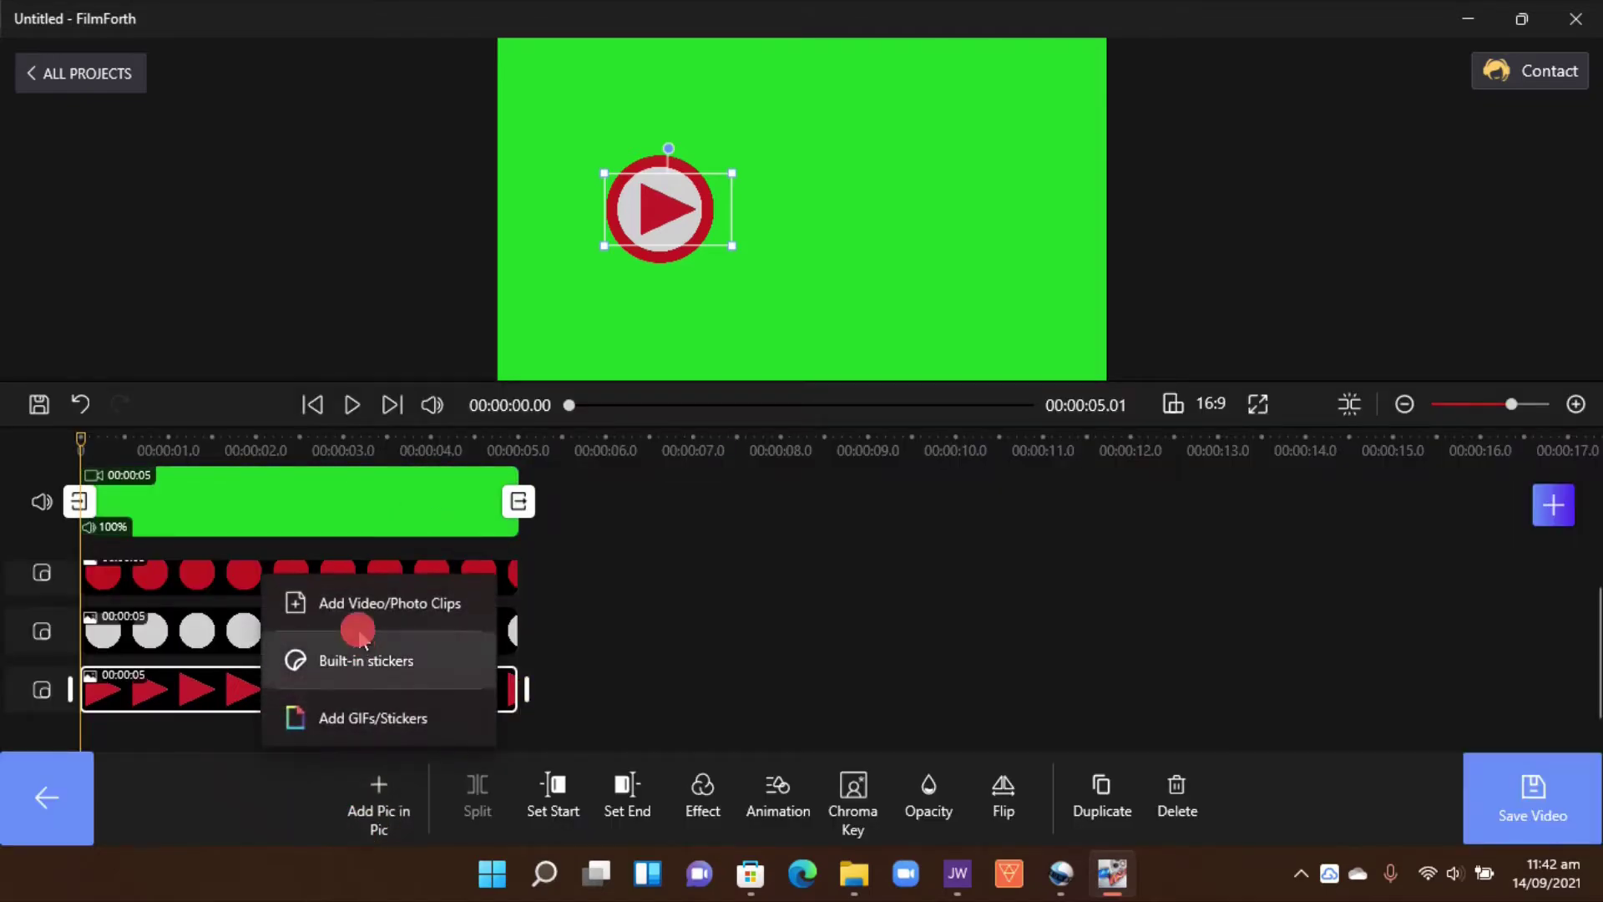
left_click(361, 609)
left_click(573, 302)
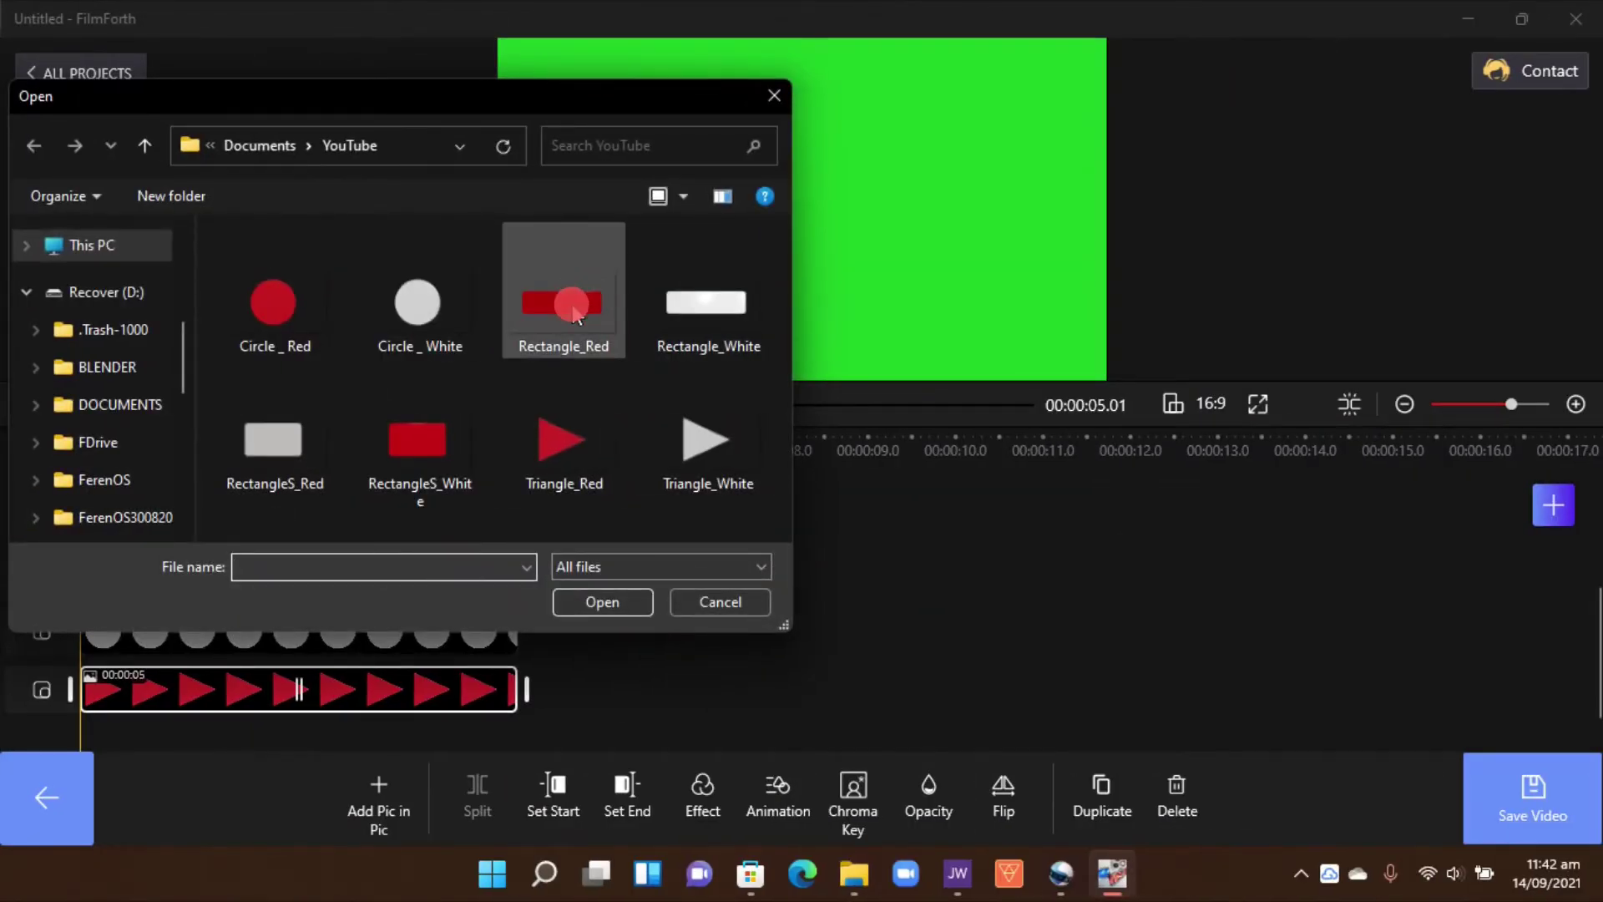
left_click(694, 311)
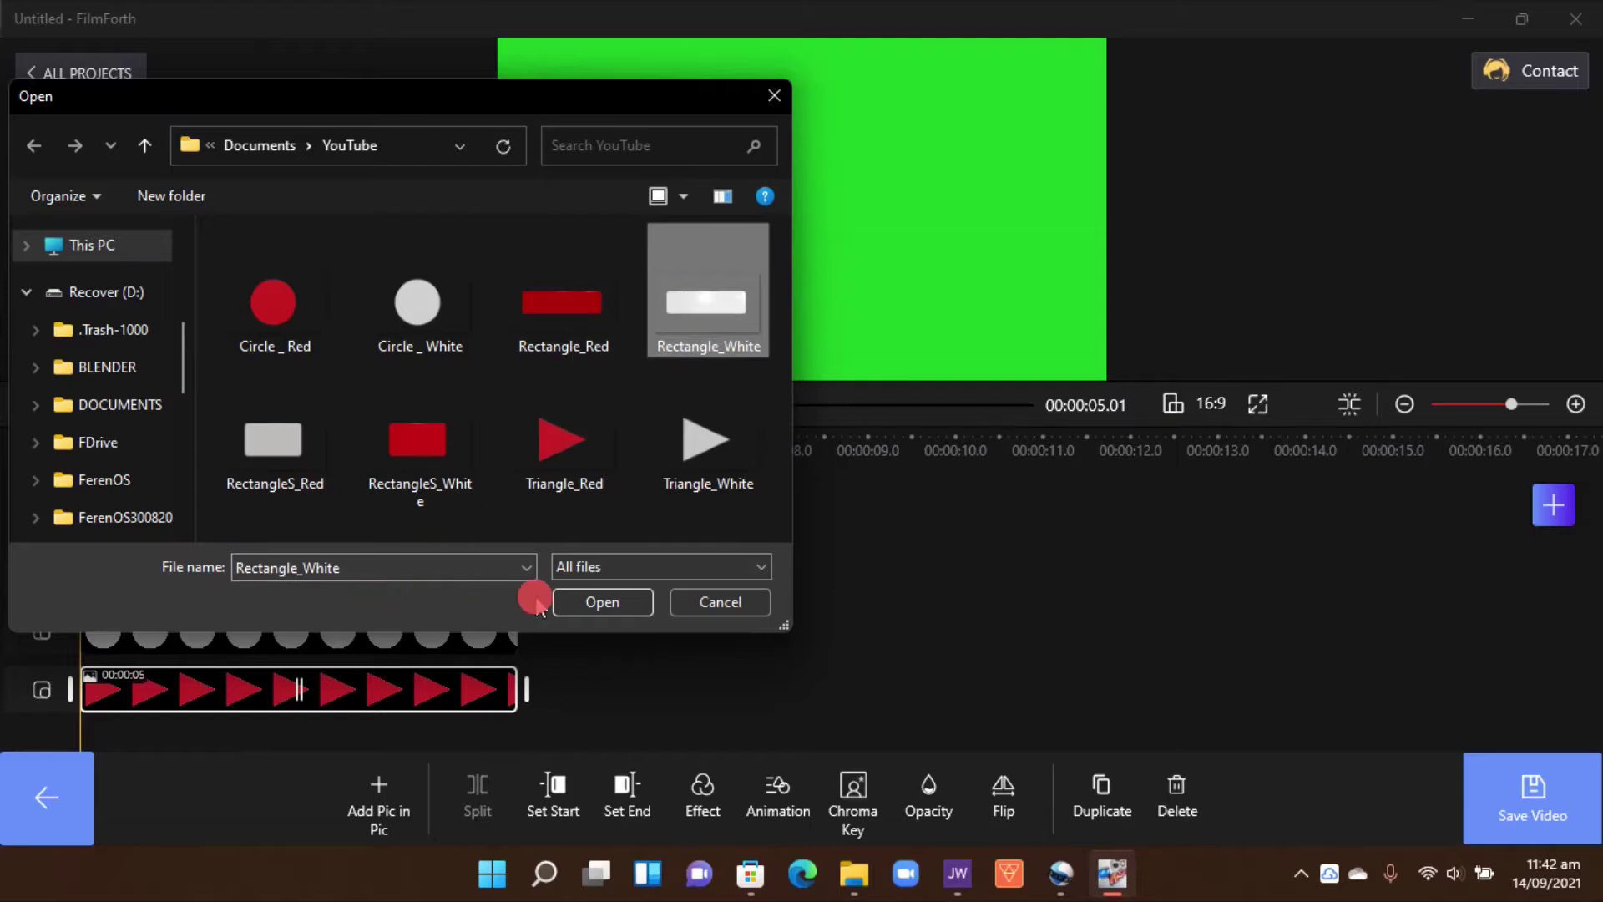
left_click(601, 602)
left_click_drag(985, 129, 928, 167)
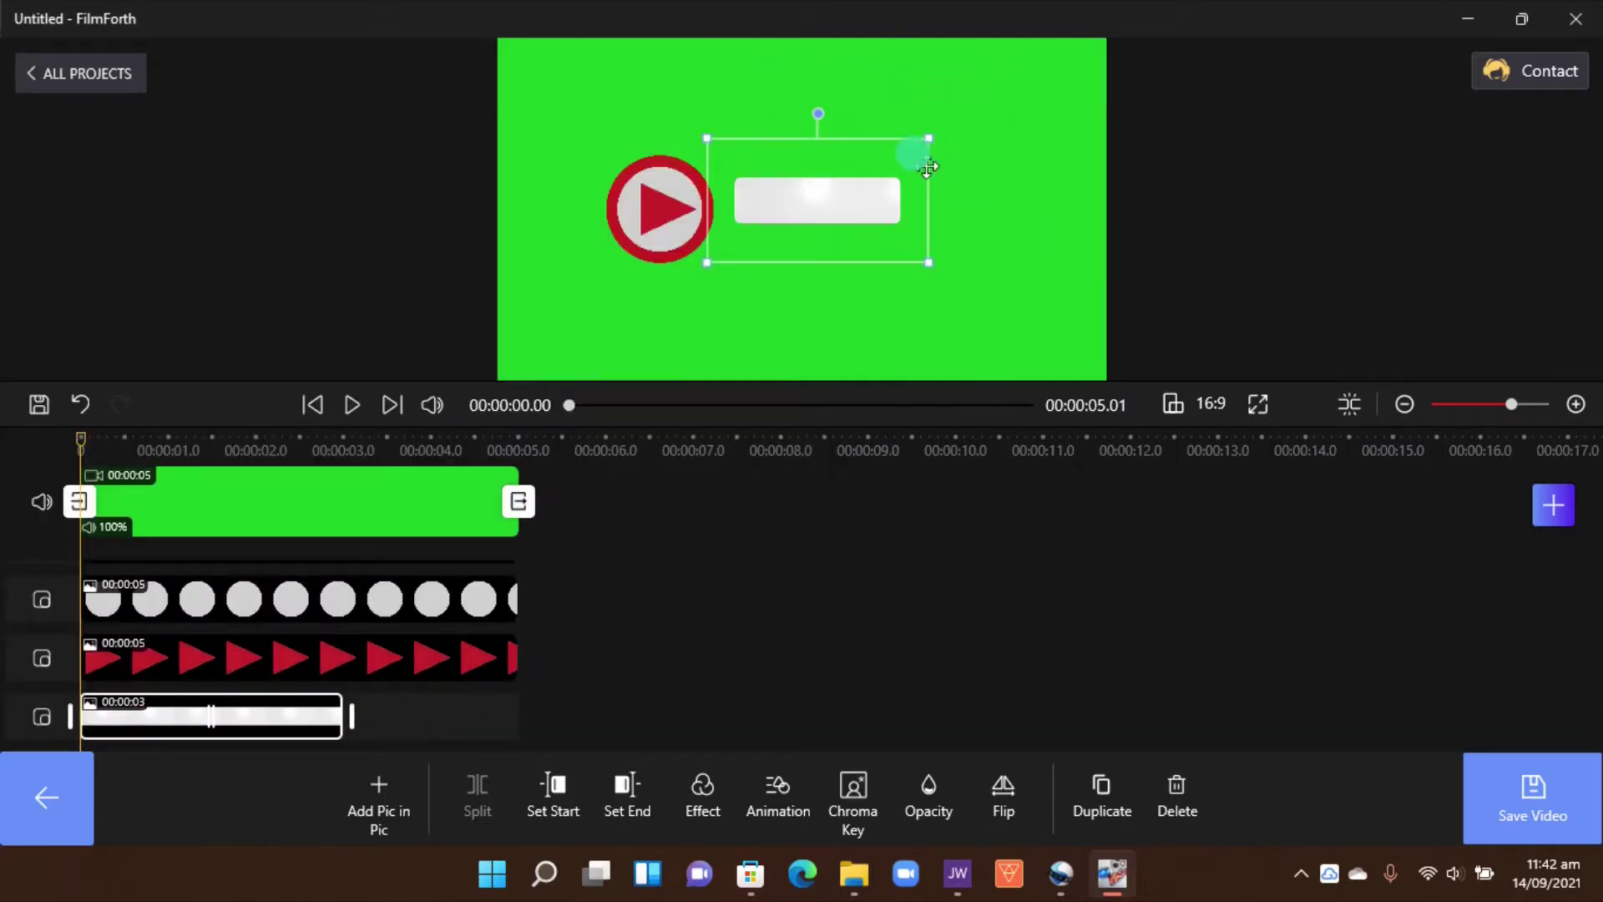
left_click(898, 217)
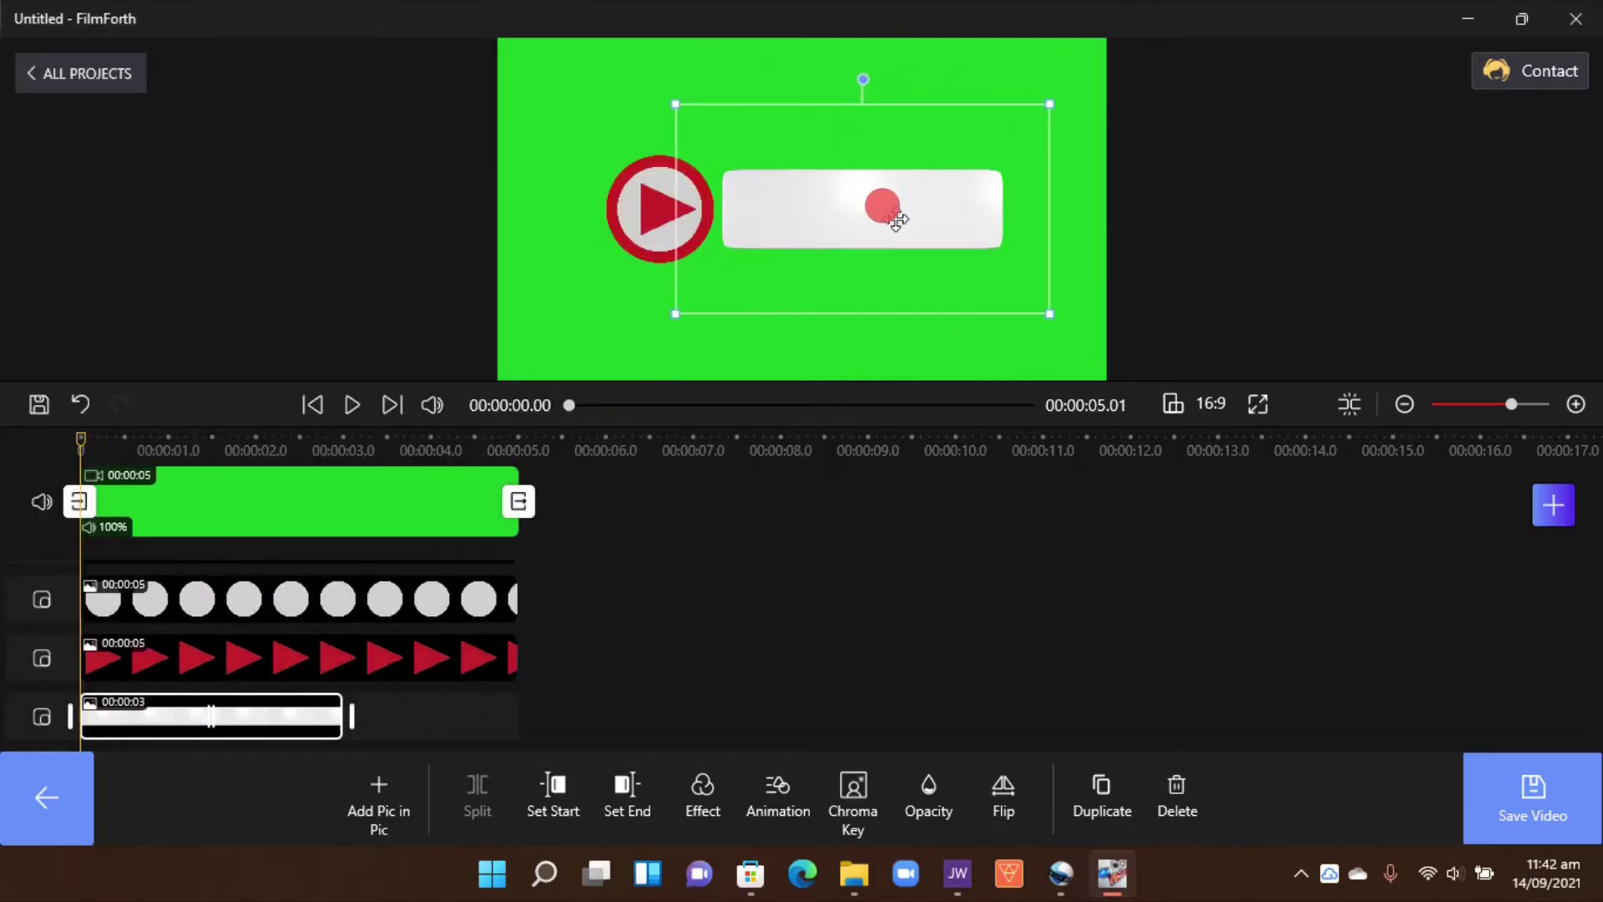
Import the Rectangle_Red image as a new overlay.
left_click(377, 787)
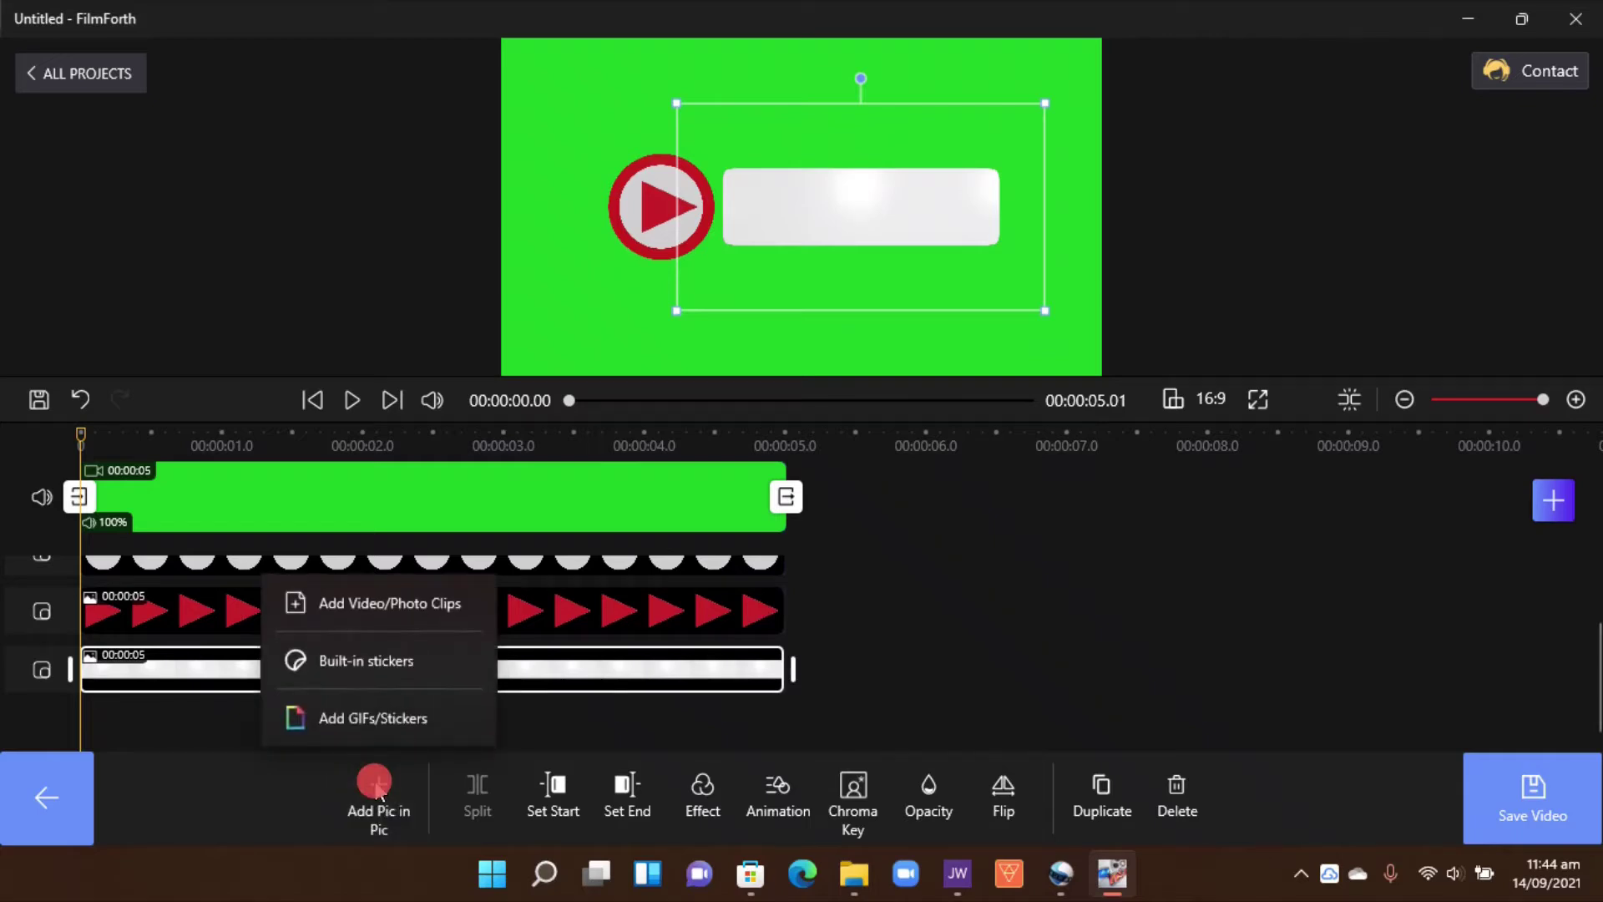
left_click(377, 601)
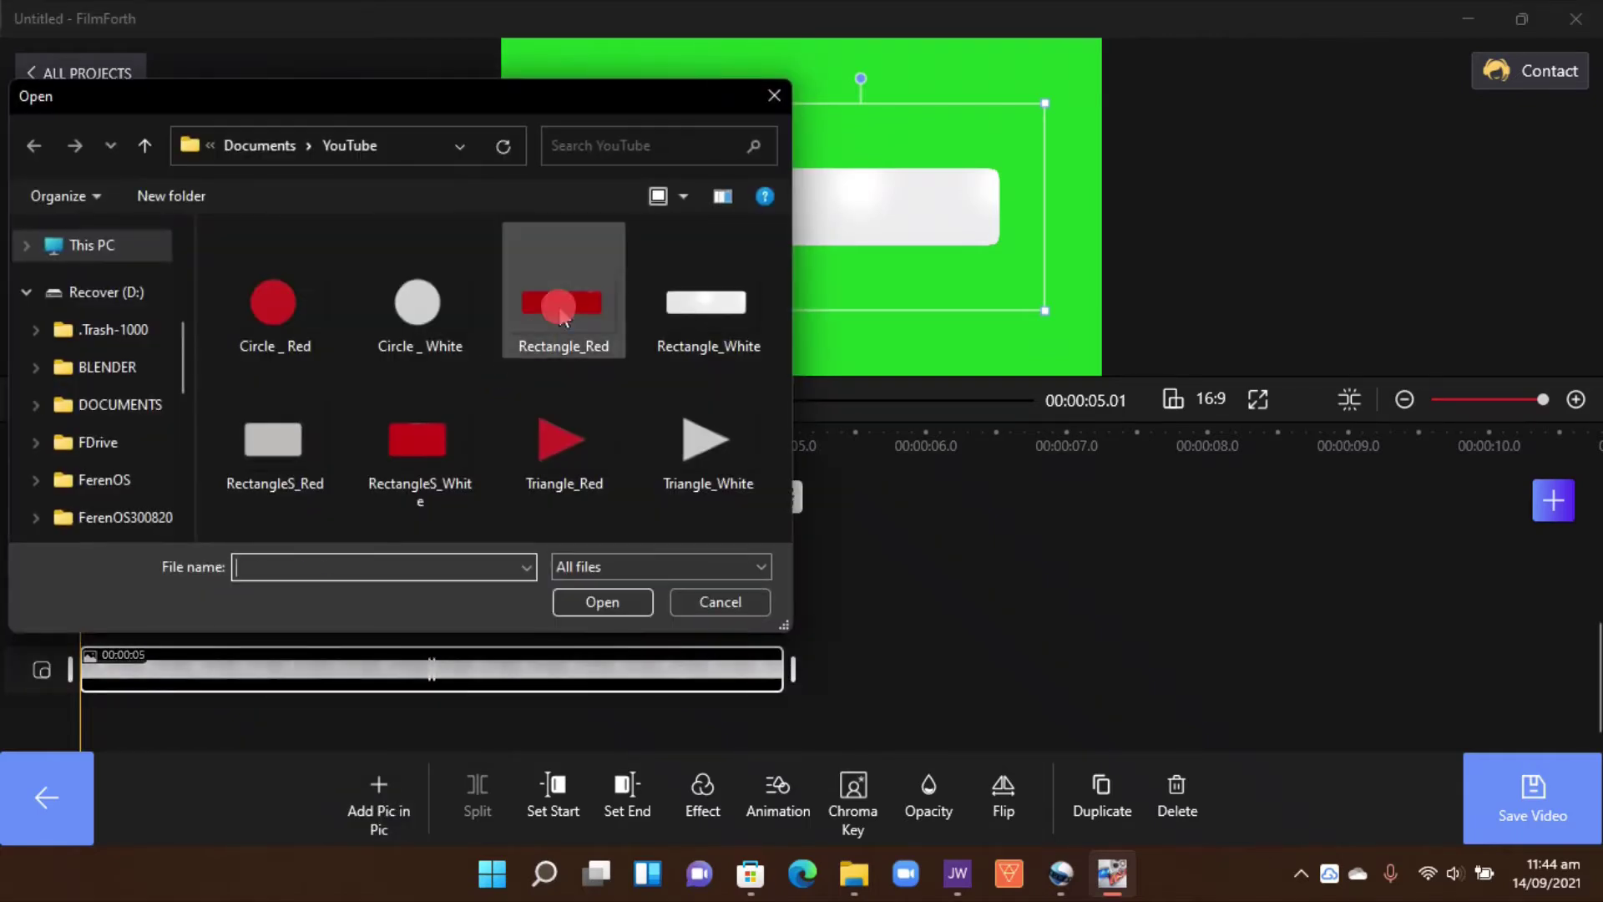
left_click(557, 304)
left_click(576, 600)
Extend the red rectangle clip to 5 seconds and enlarge it to fill the white bar.
left_click(502, 704)
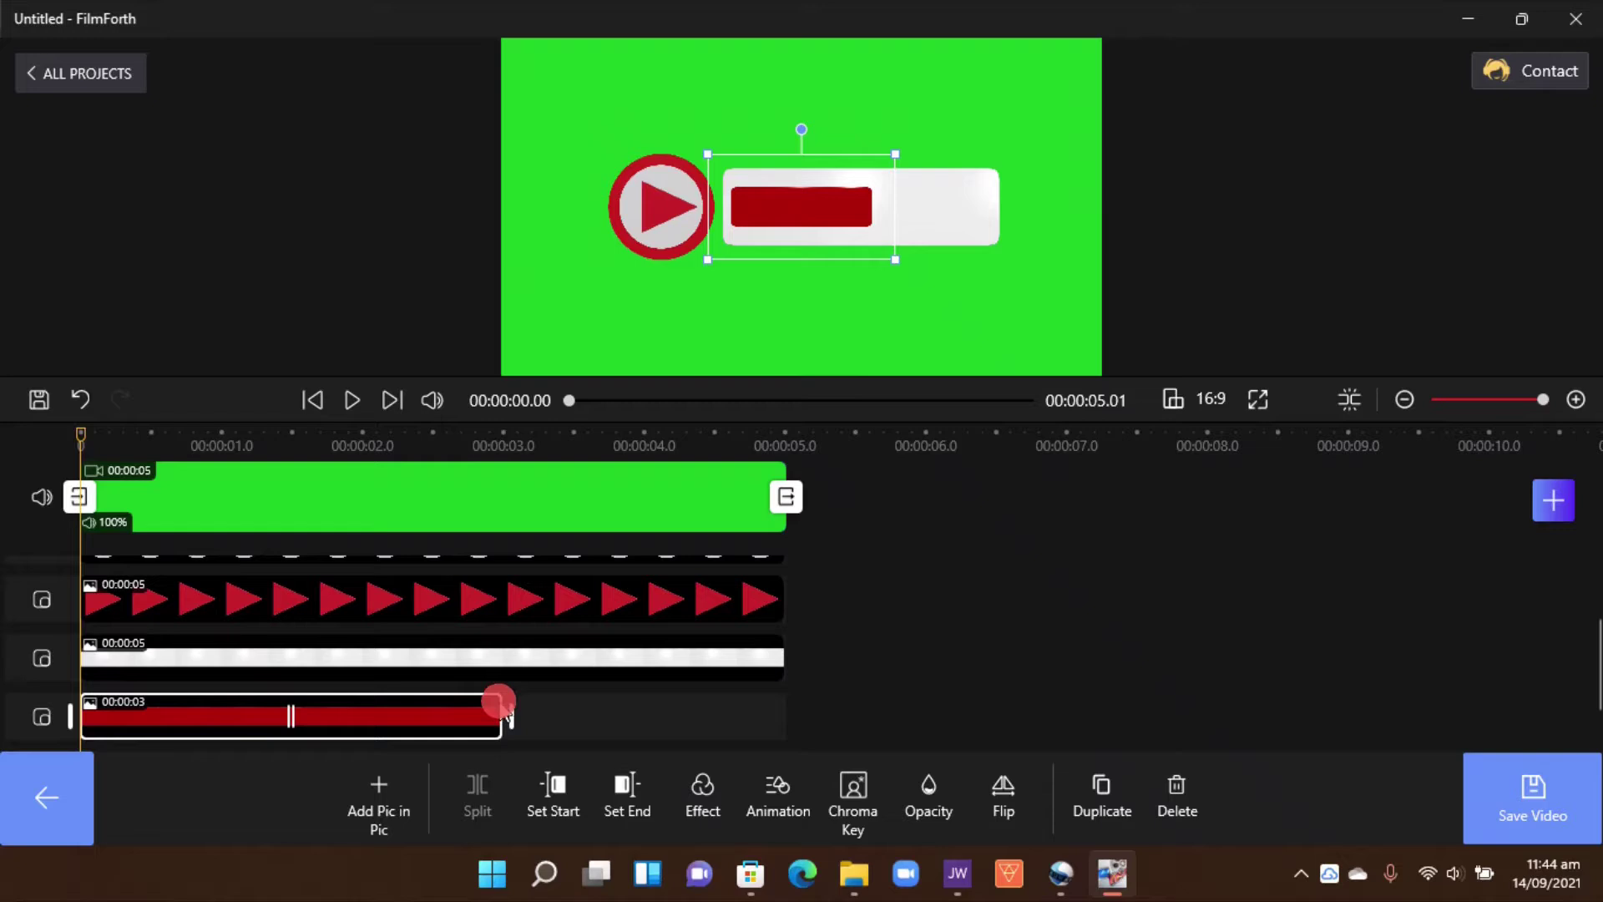
left_click_drag(502, 704, 769, 731)
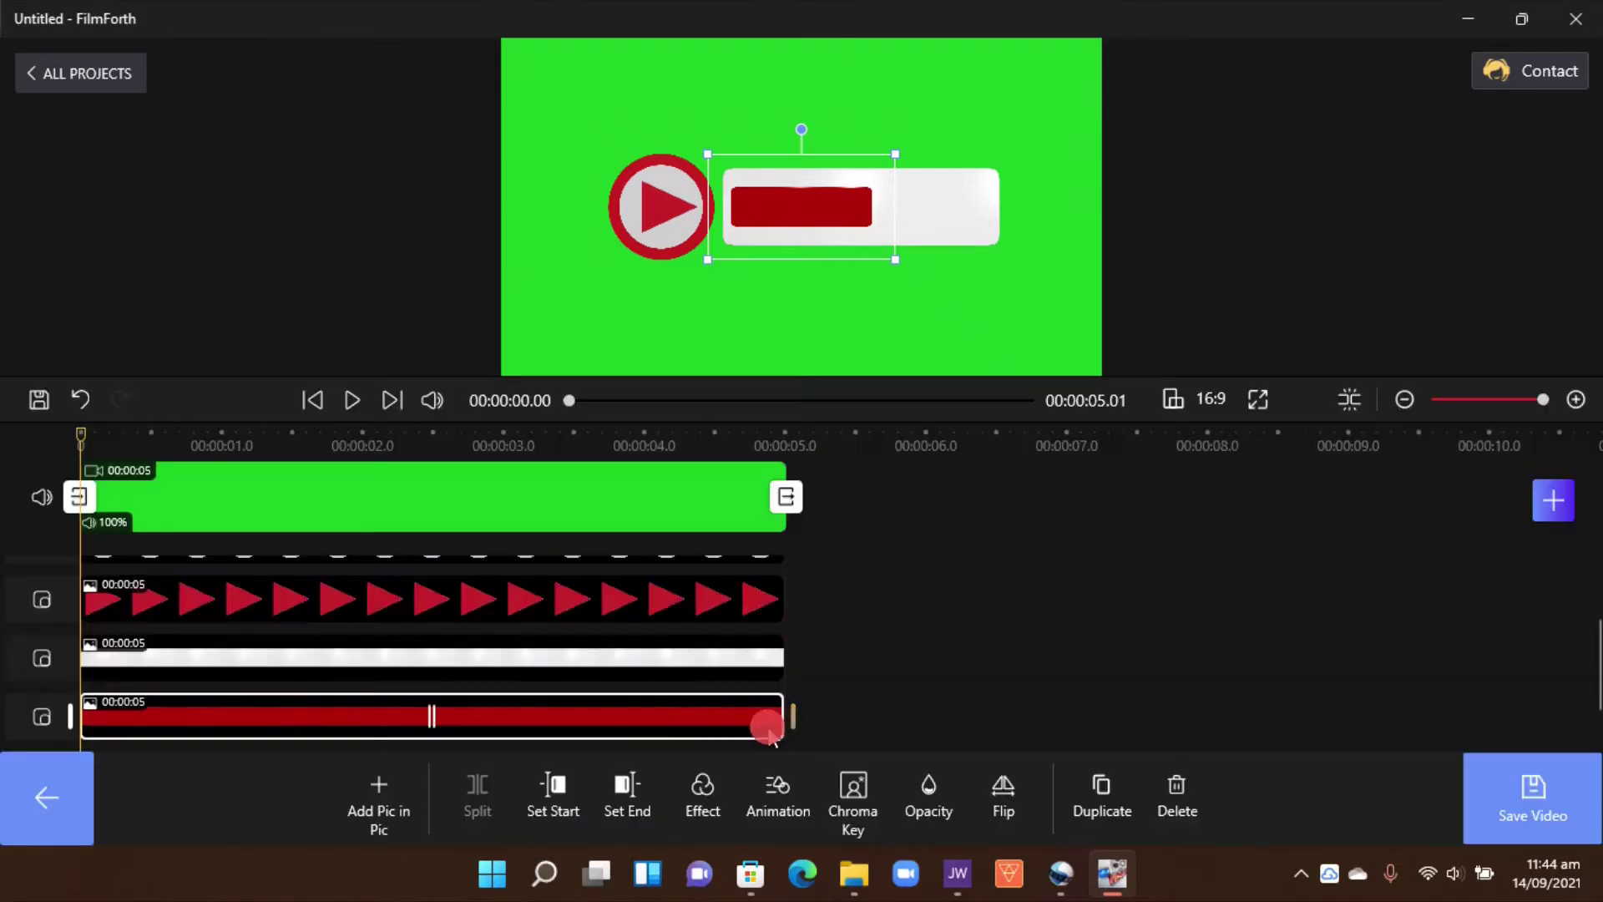
left_click_drag(892, 157, 1029, 114)
left_click(894, 219)
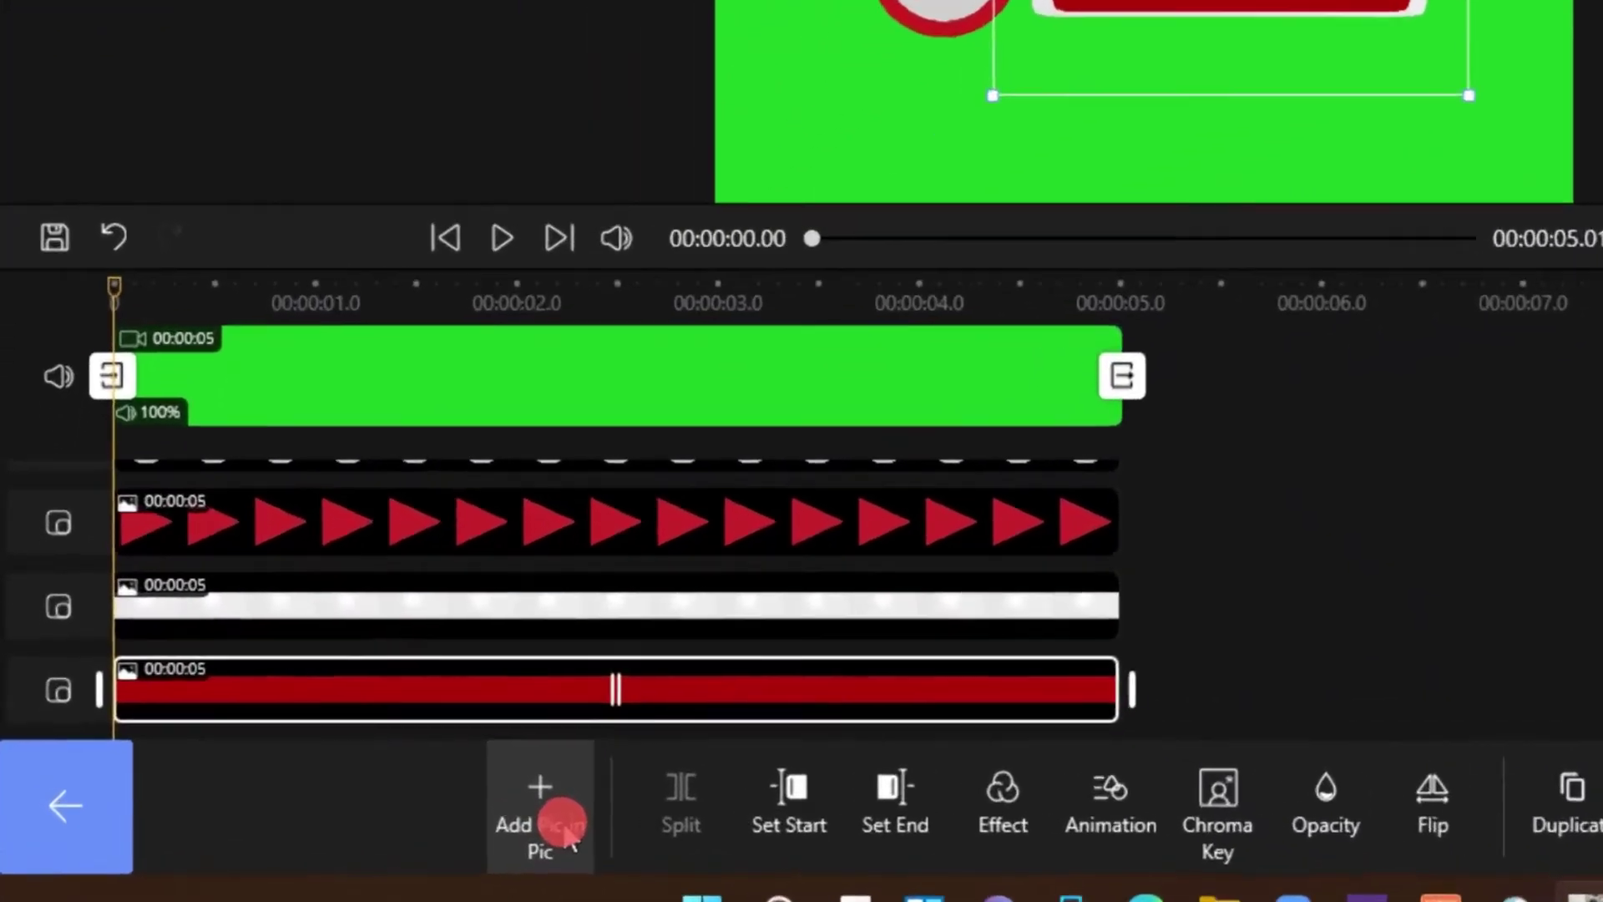
Search GIPHY stickers for "BELL" and choose the YouTube Bell Sticker.
left_click(565, 828)
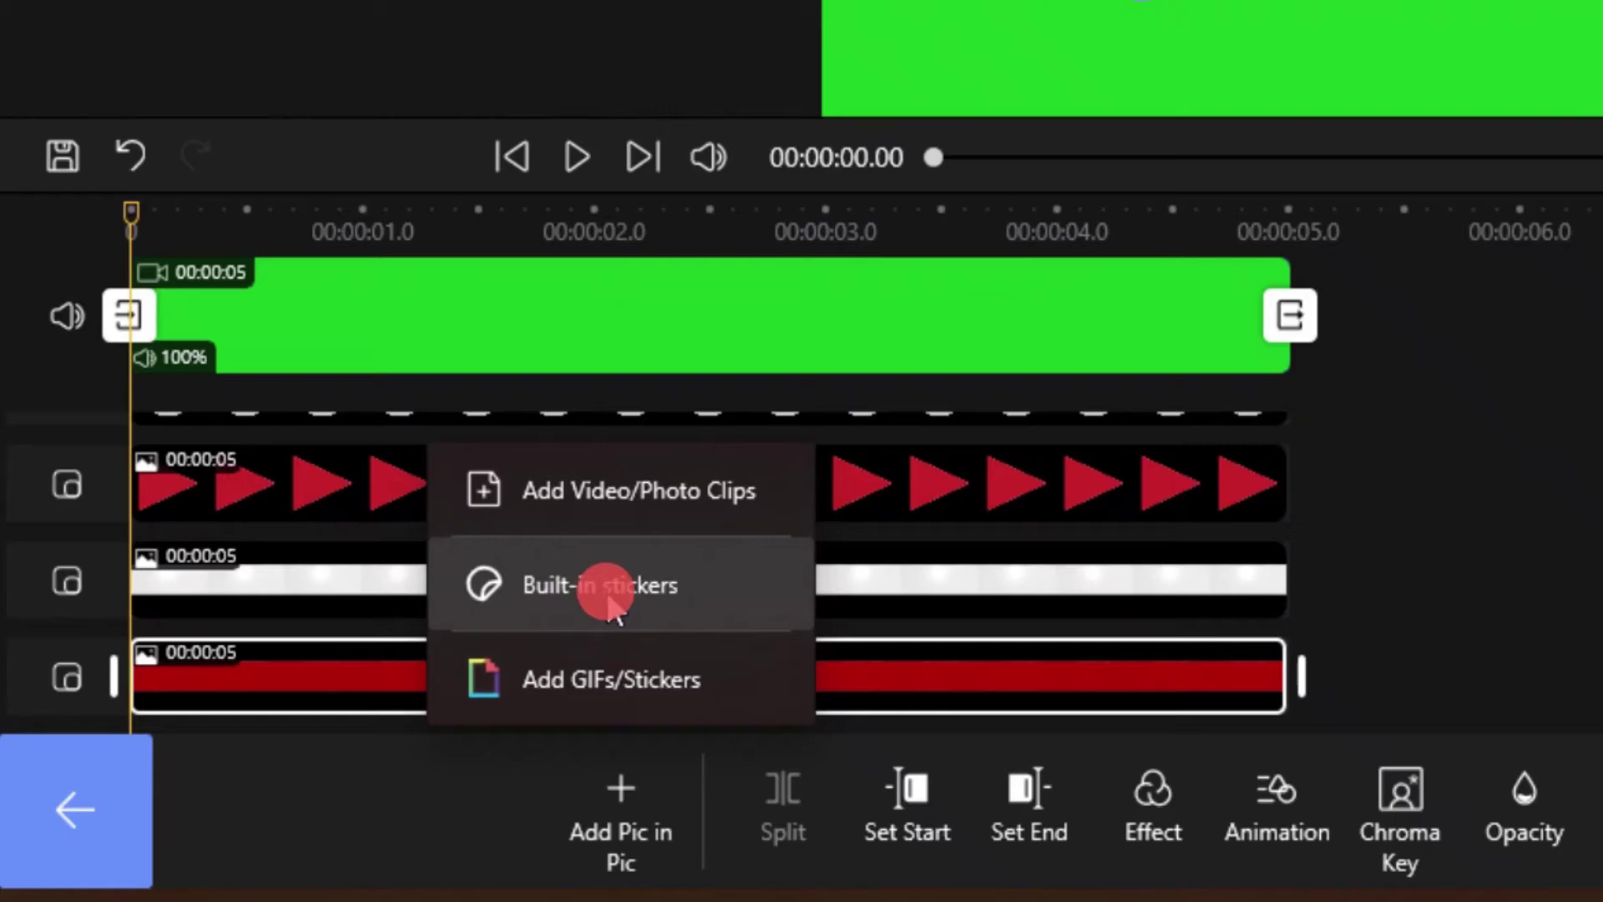
left_click(581, 687)
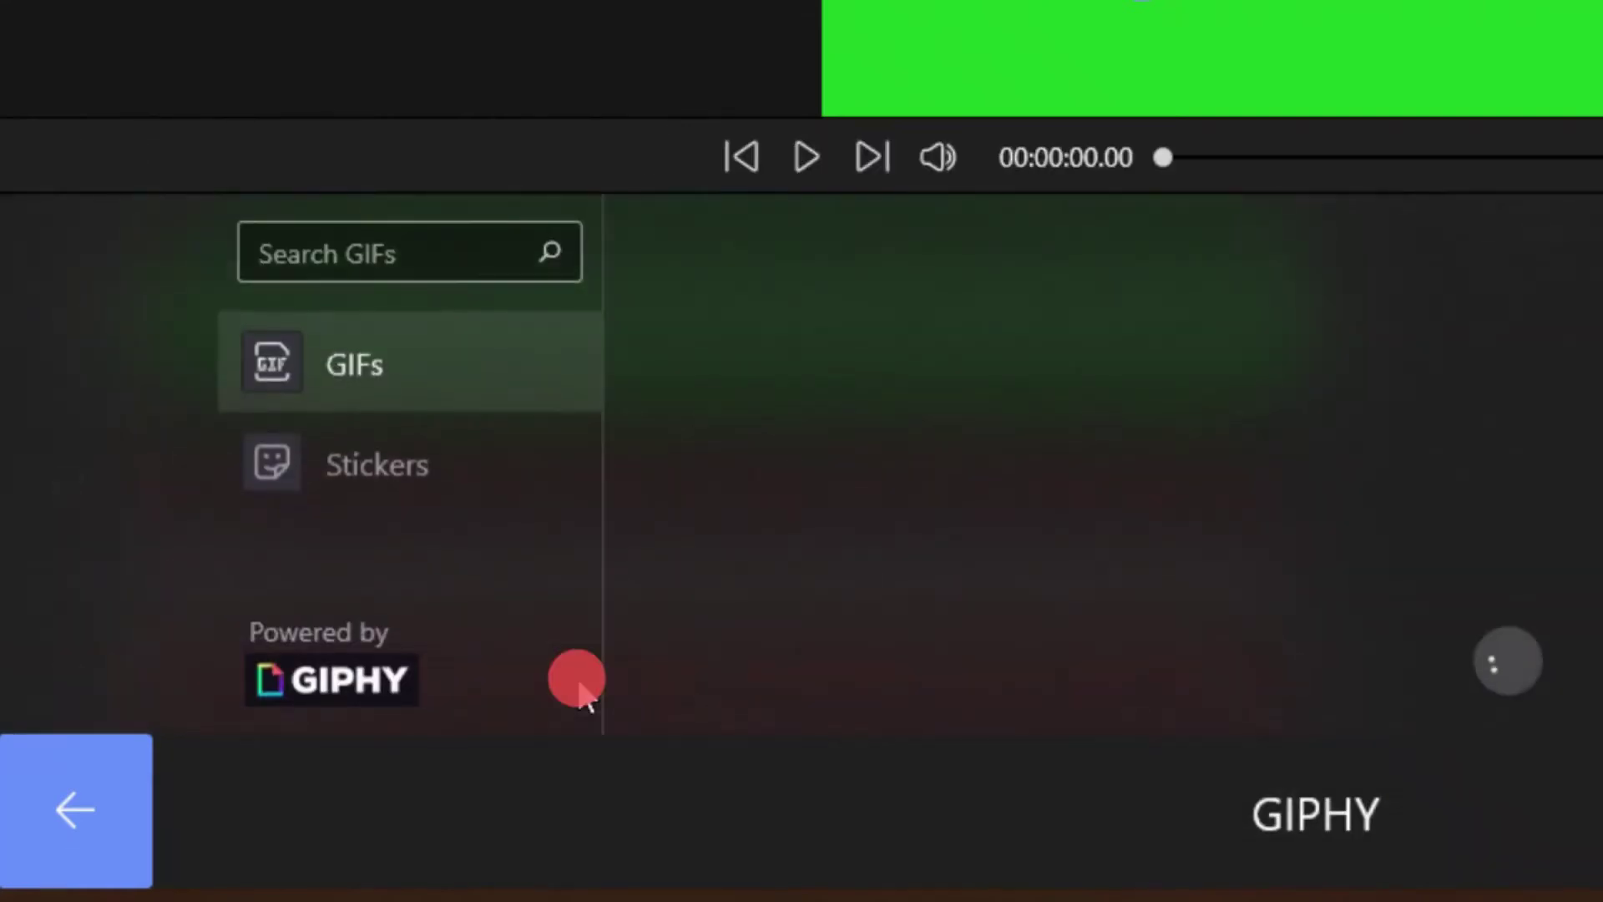
left_click(352, 468)
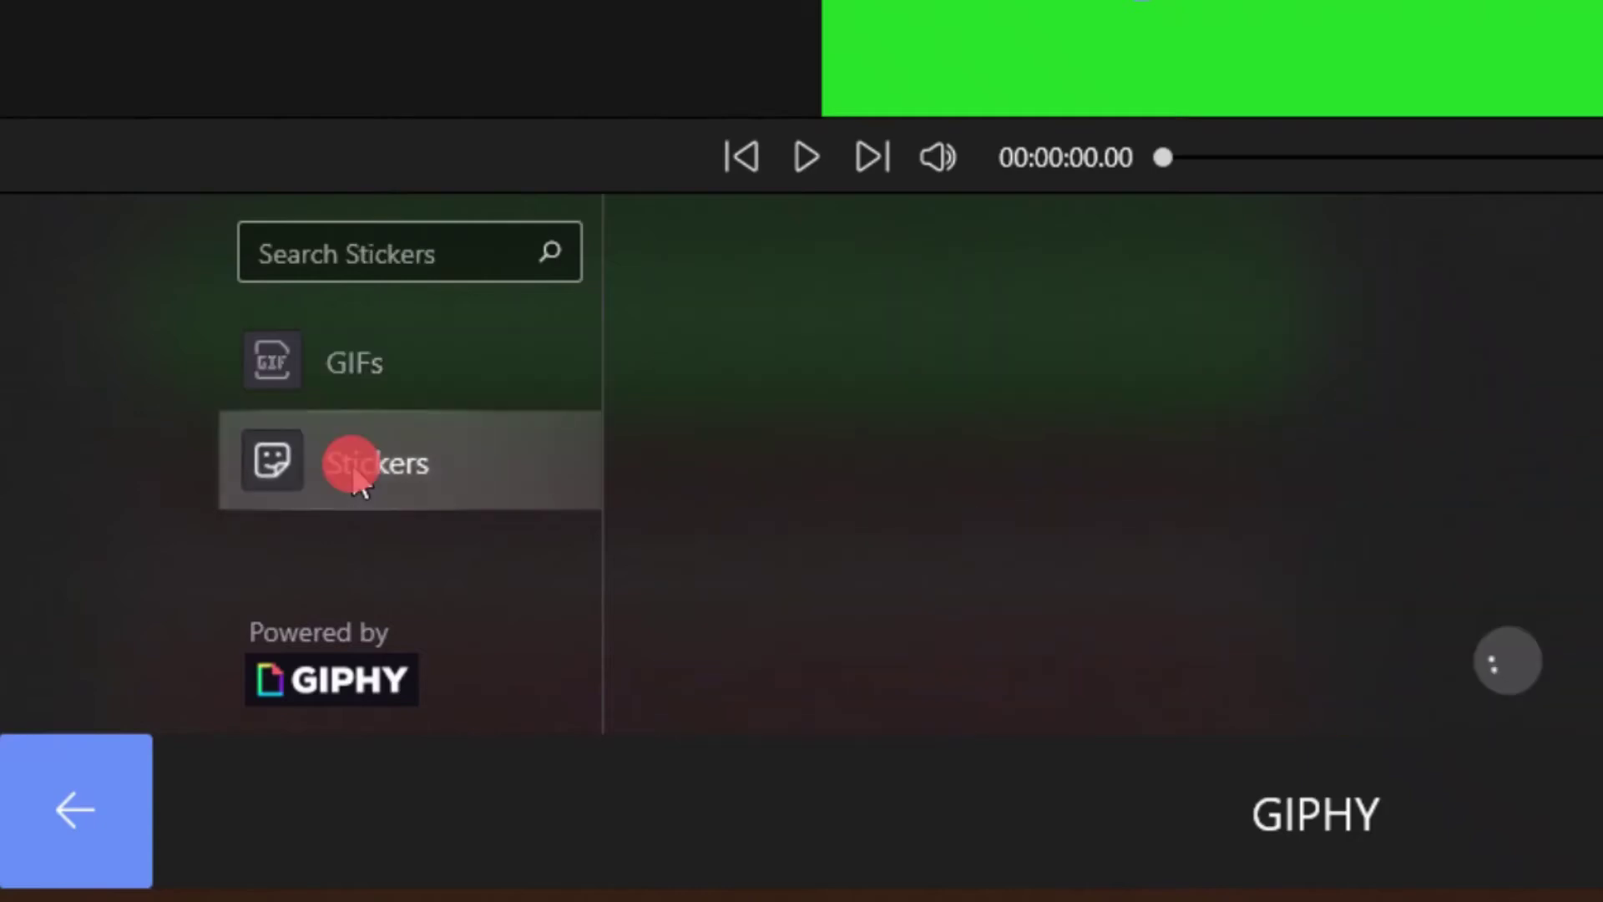
left_click(325, 230)
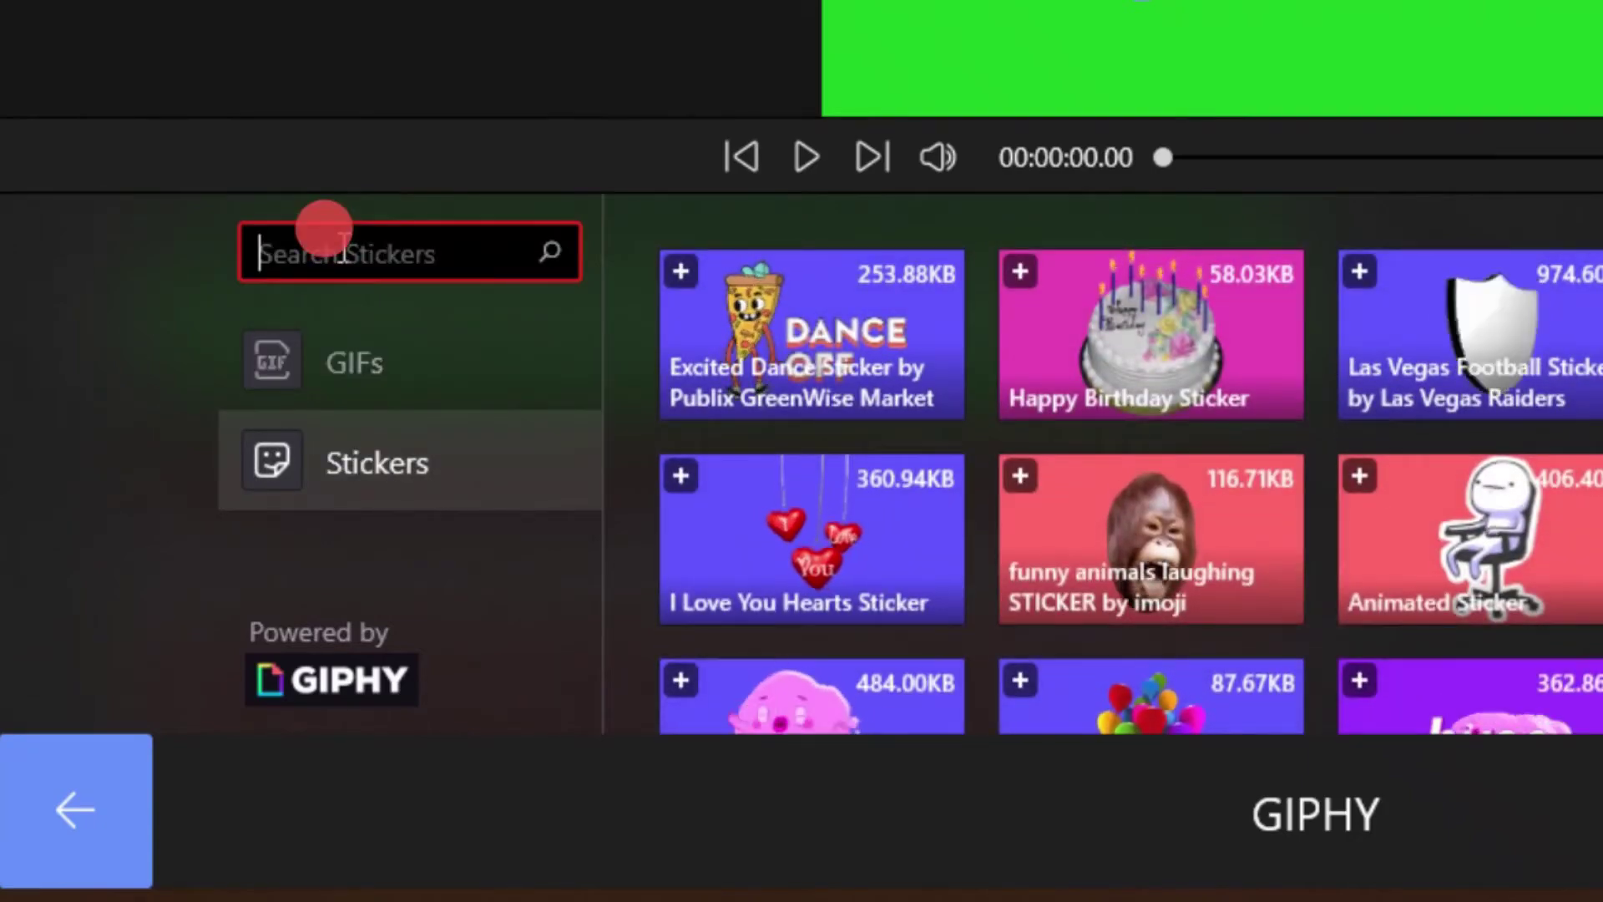
type("BELL")
key("Return")
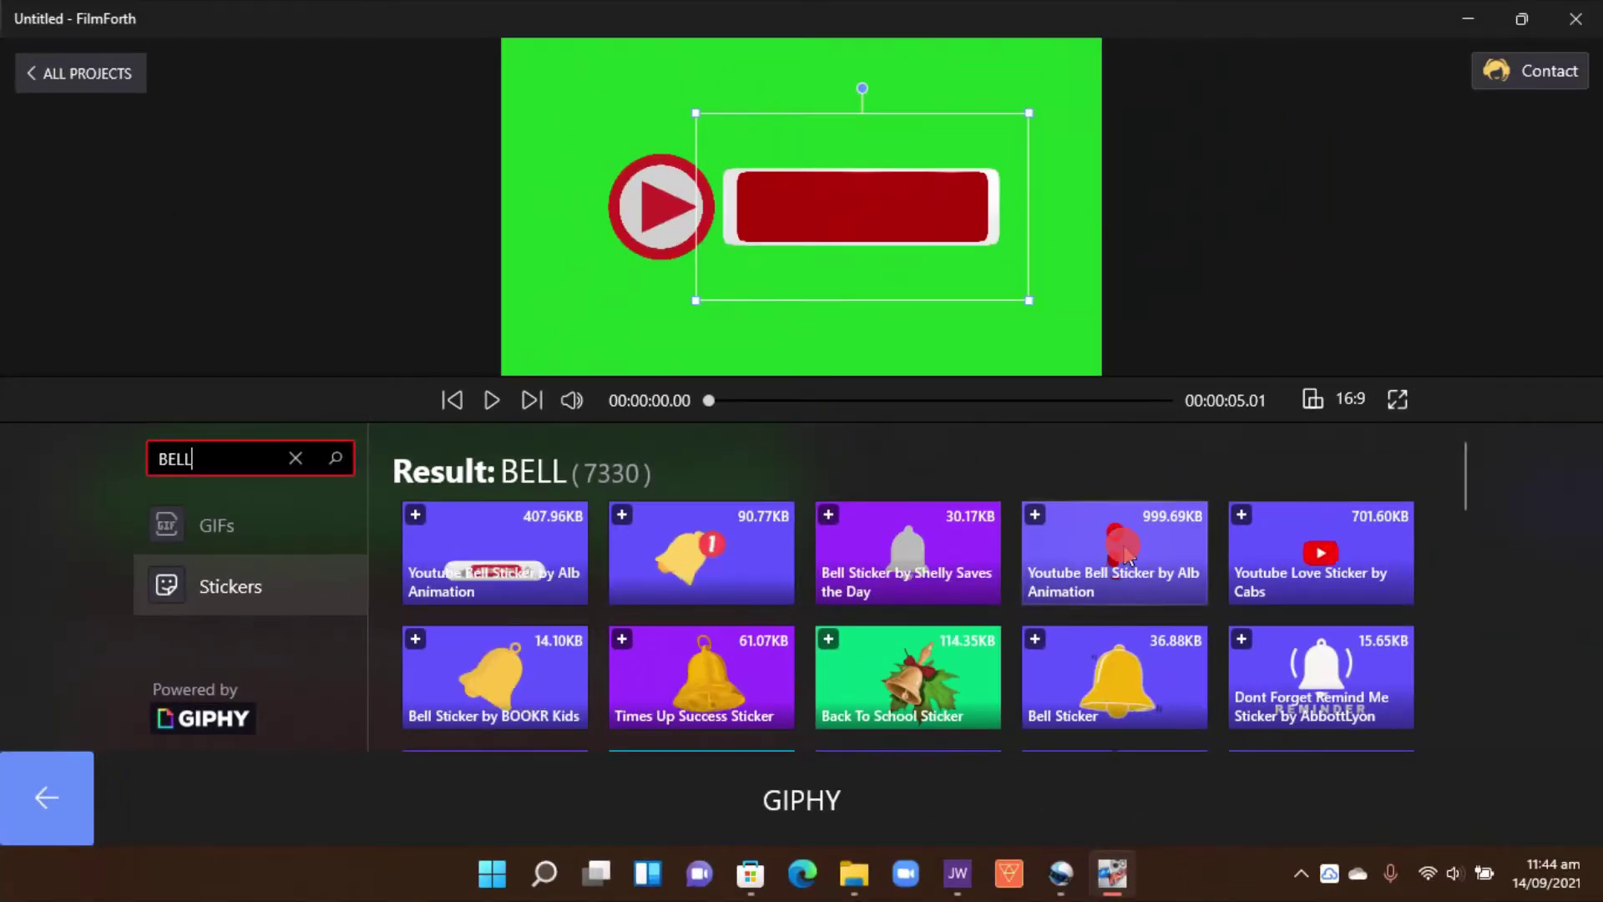
left_click(1356, 511)
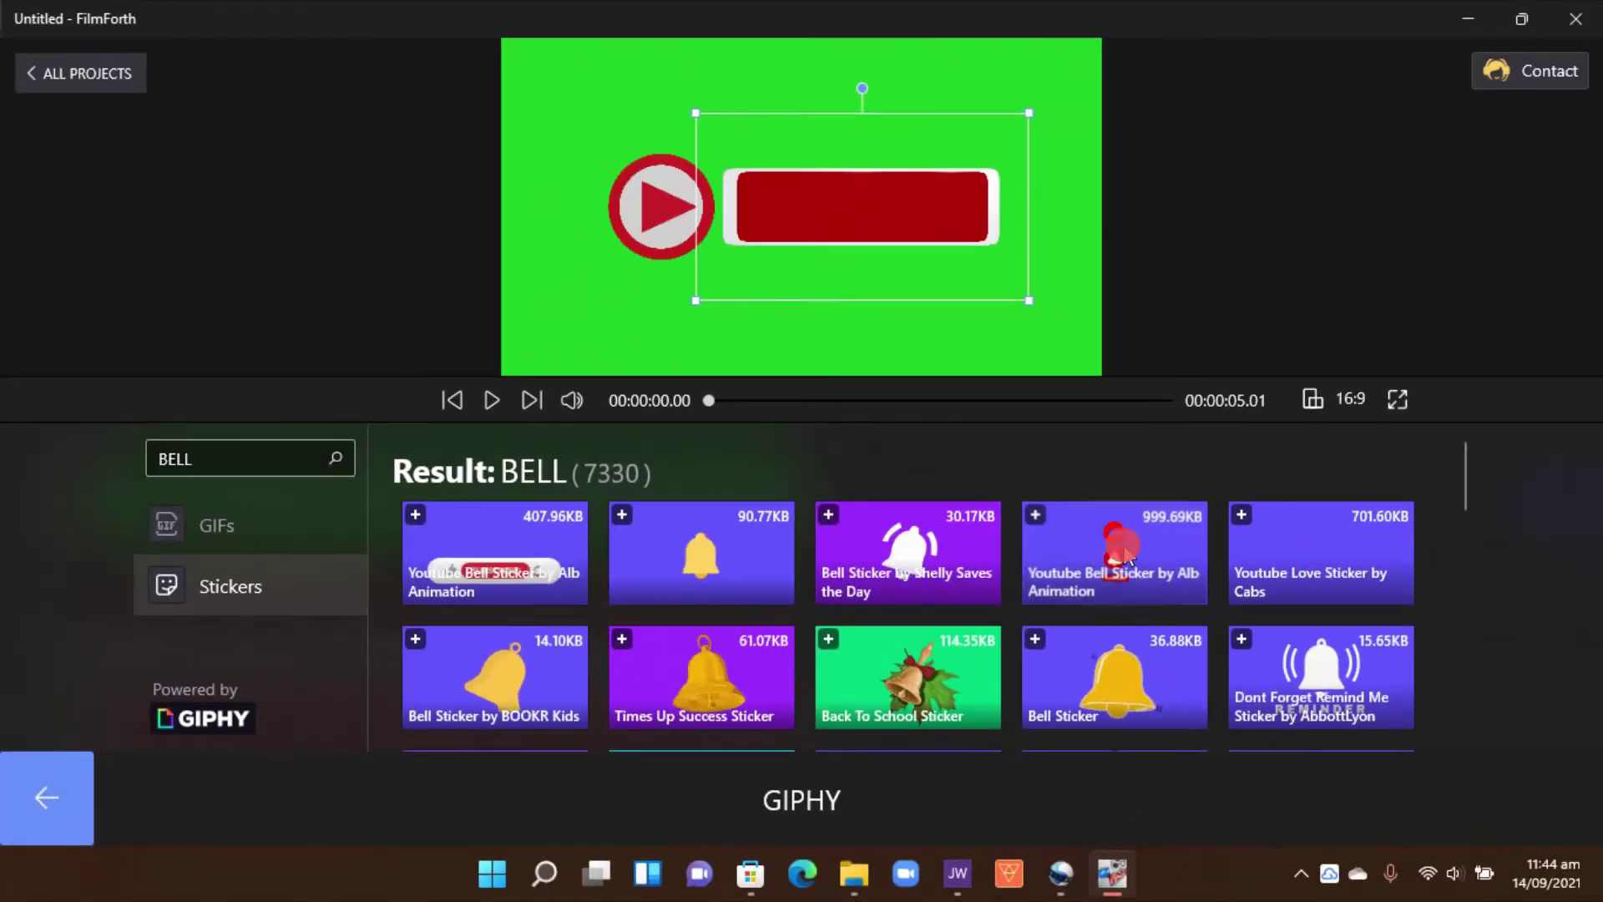
Add the YouTube bell sticker and trim its clip to end near 5 seconds.
left_click(1124, 550)
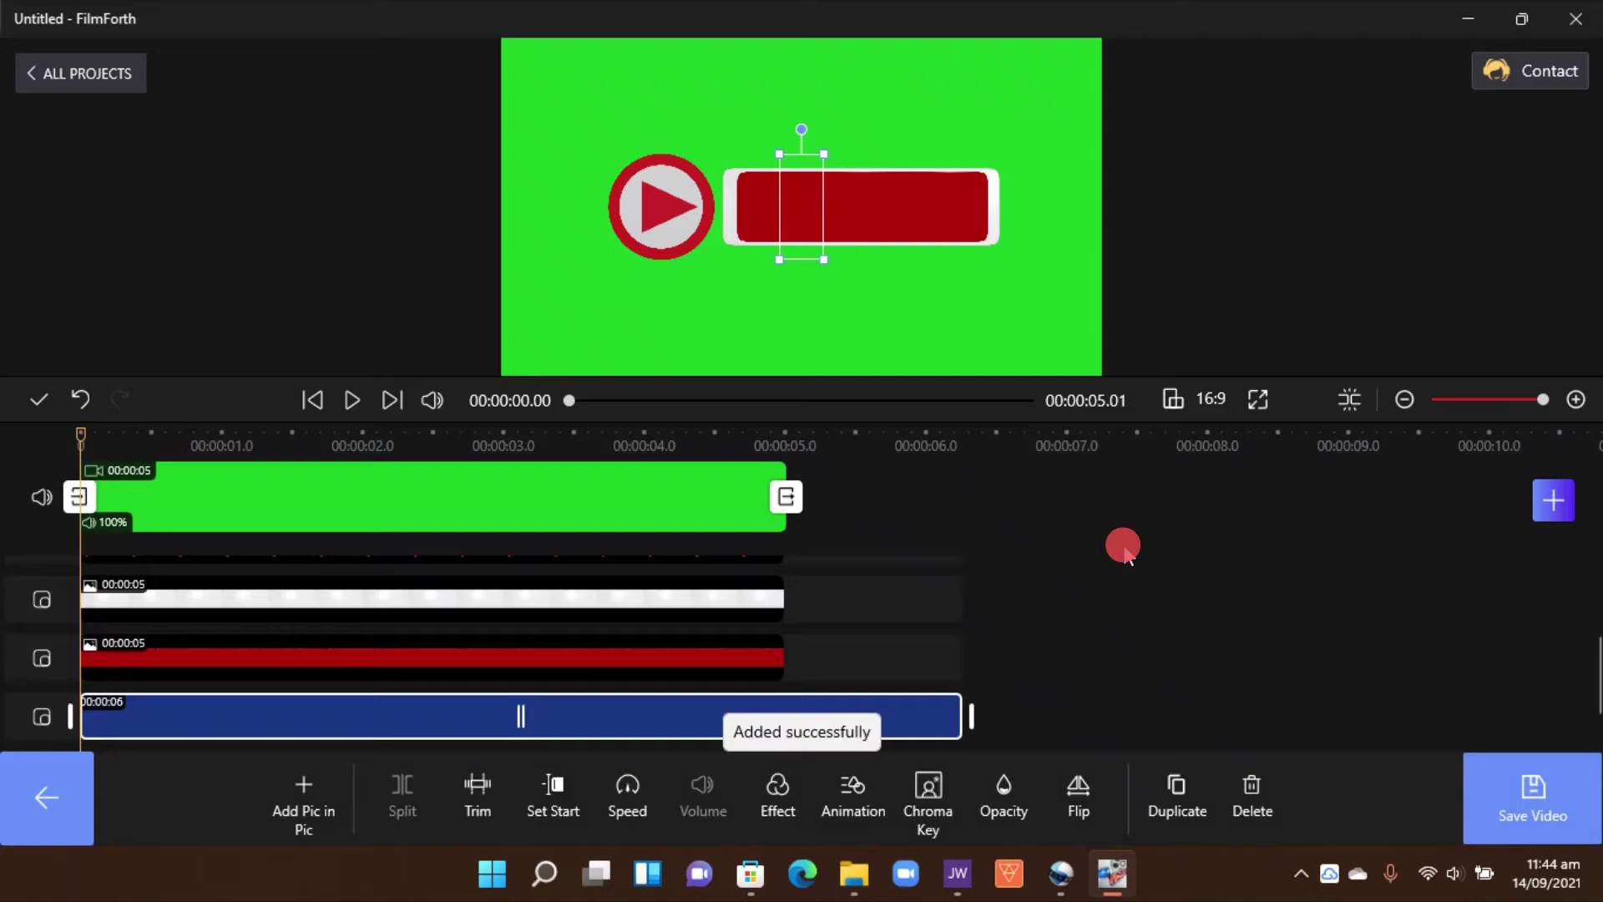
mouse_move(951, 705)
left_mouse_down()
mouse_move(970, 709)
mouse_move(789, 714)
left_mouse_up()
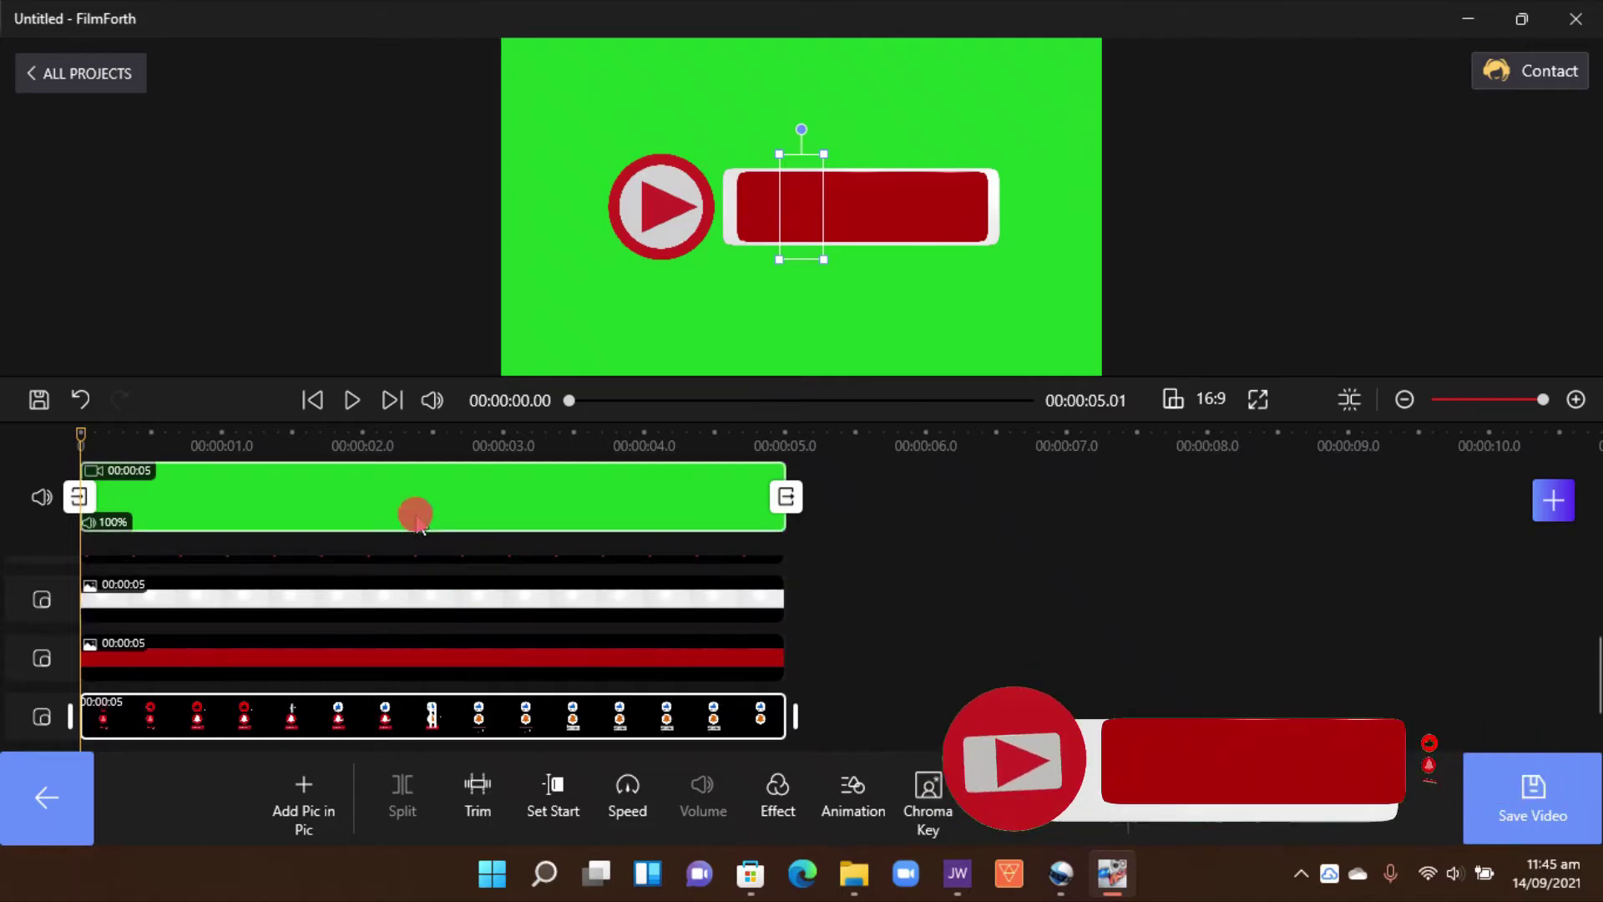
left_click(395, 587)
left_click(792, 154)
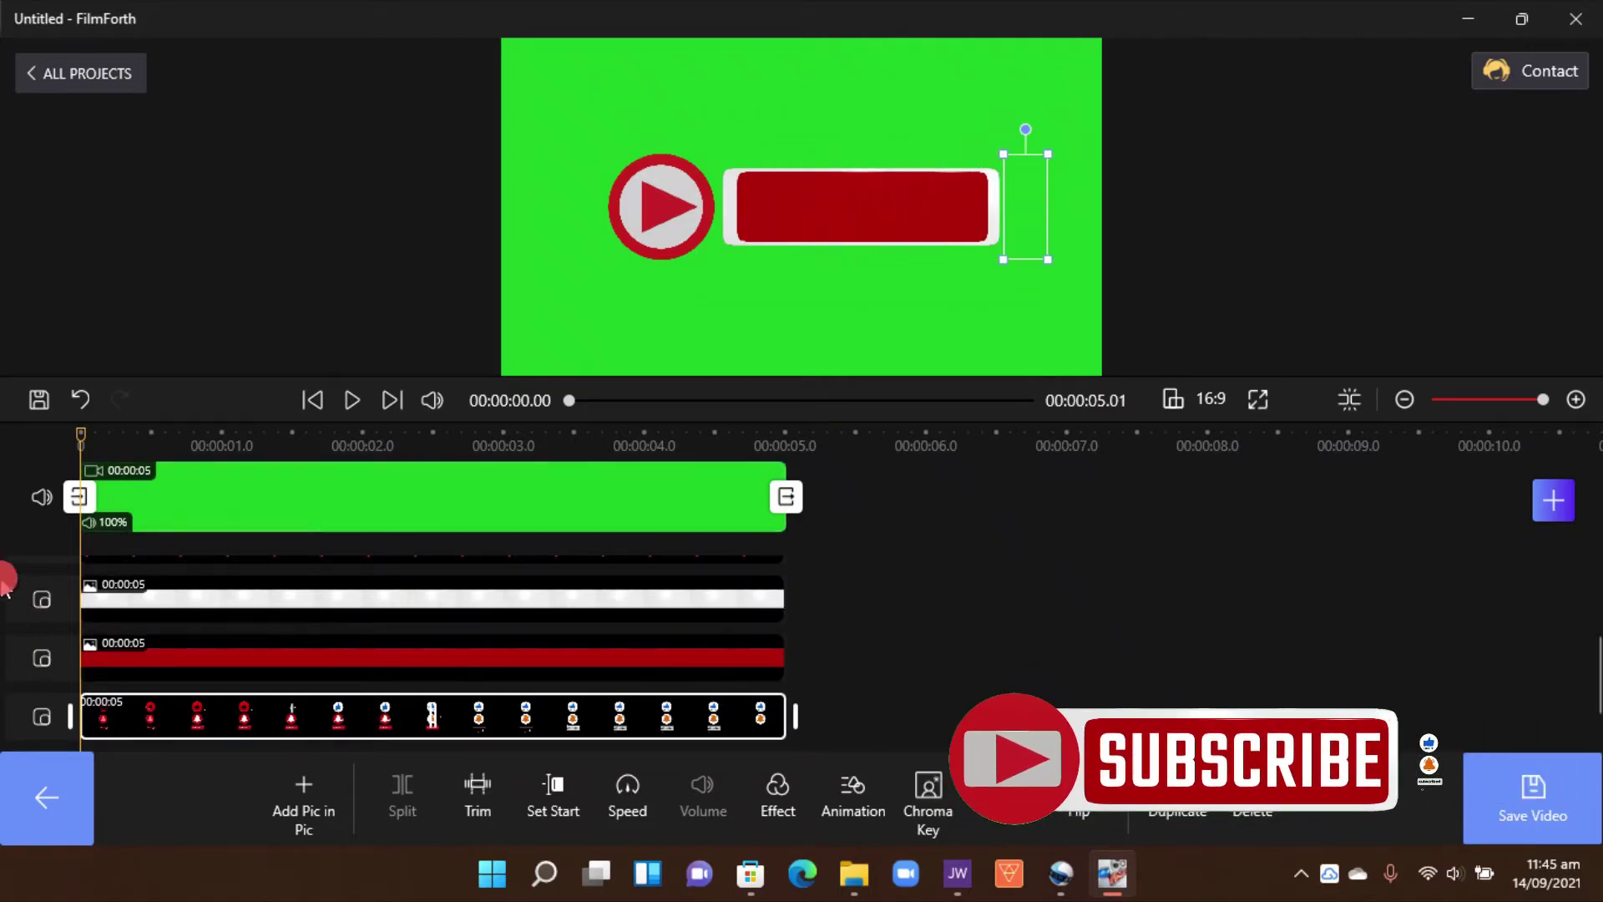
At 0.9 s, enlarge the bell sticker and place it just right of the red bar.
left_click_drag(81, 431, 204, 433)
left_click(908, 219)
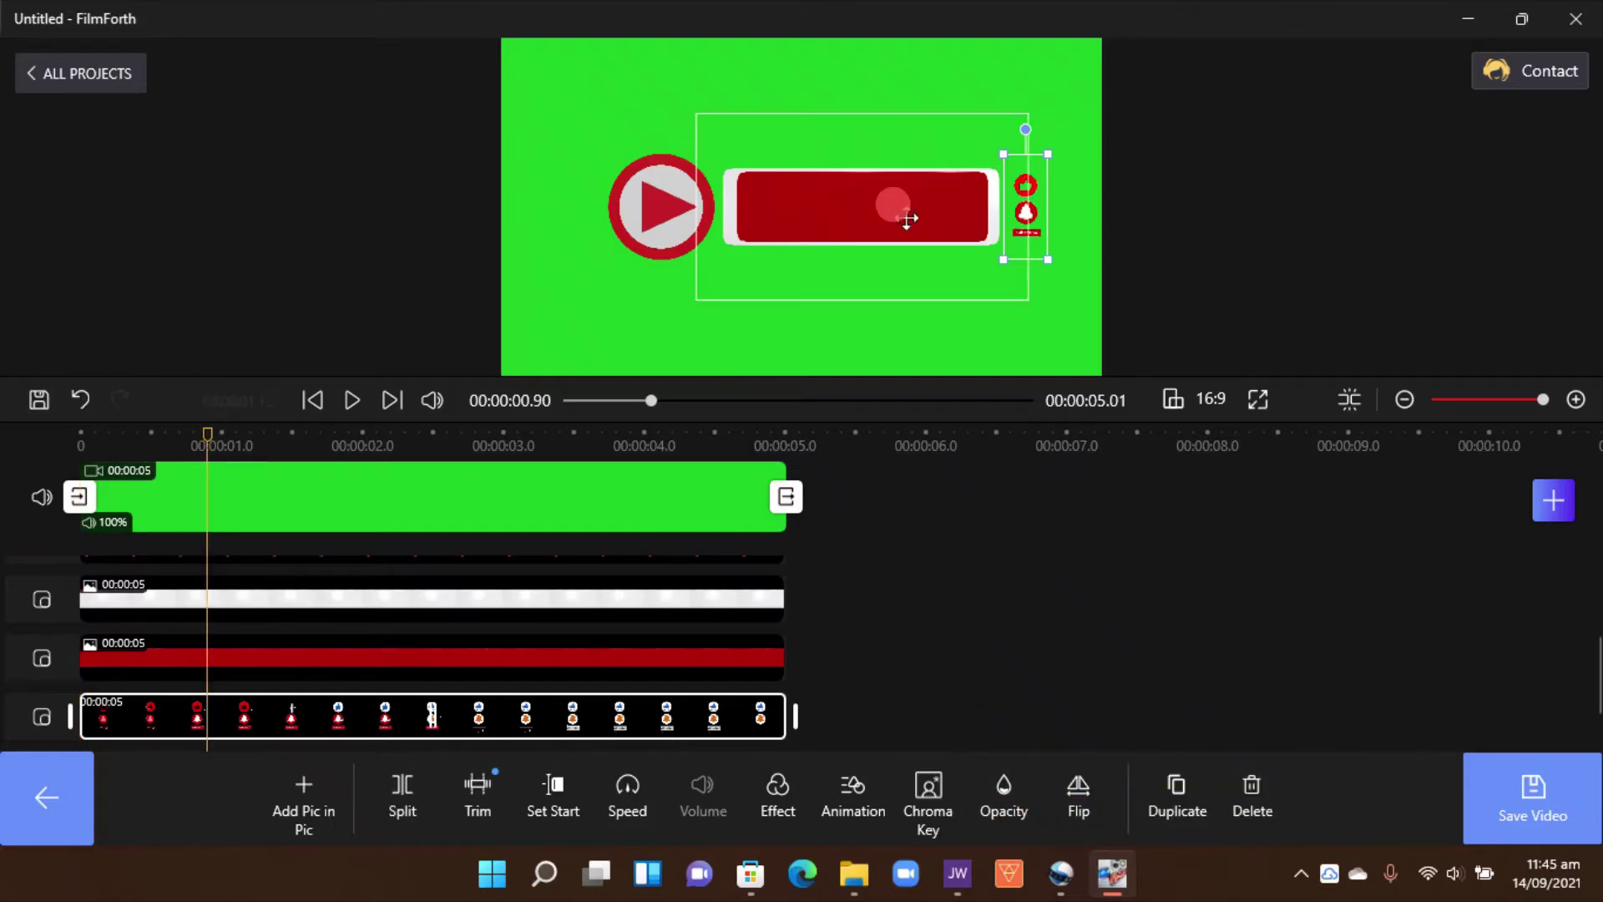
left_click_drag(1044, 144, 1075, 113)
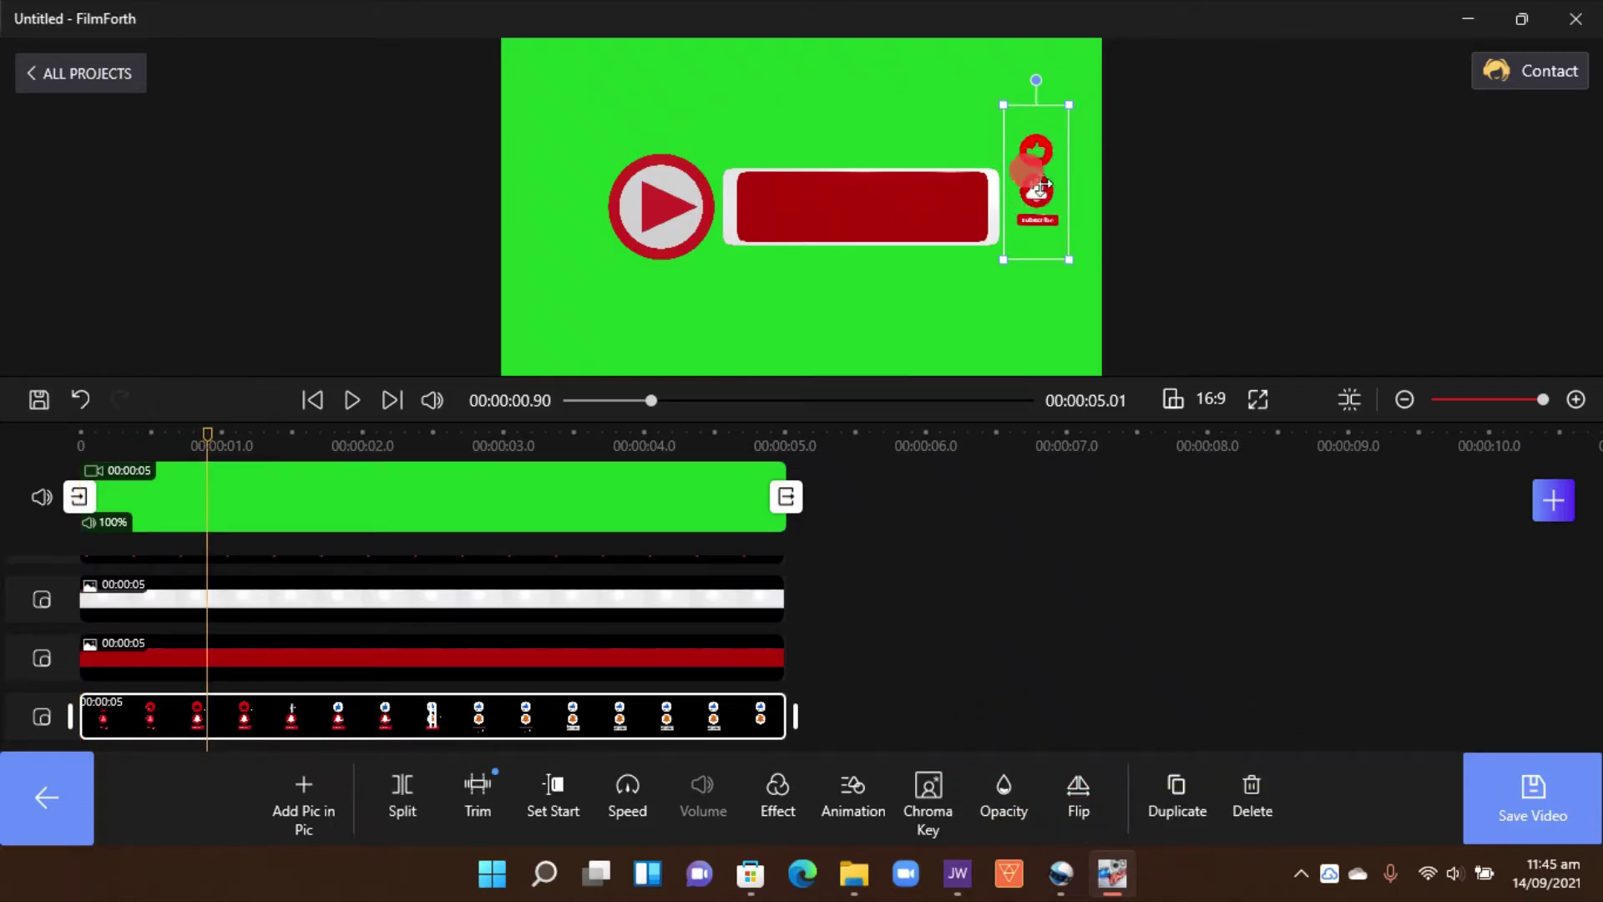
left_click_drag(1027, 203, 1029, 217)
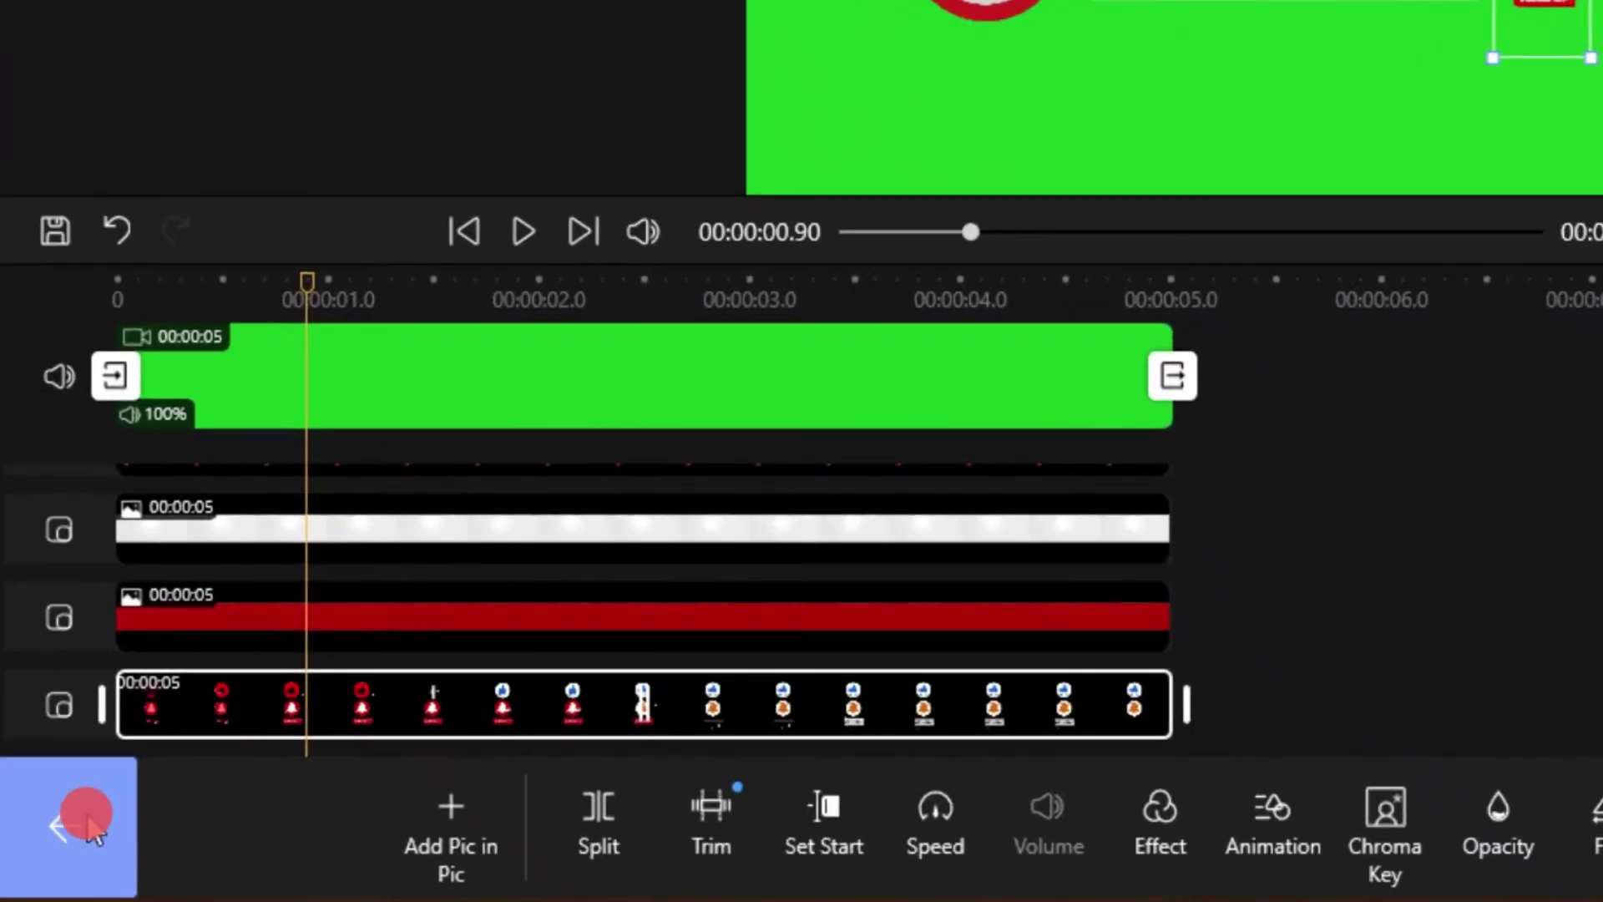
Add a text clip on the text track and replace its placeholder with SUBSCRIBE.
left_click(87, 822)
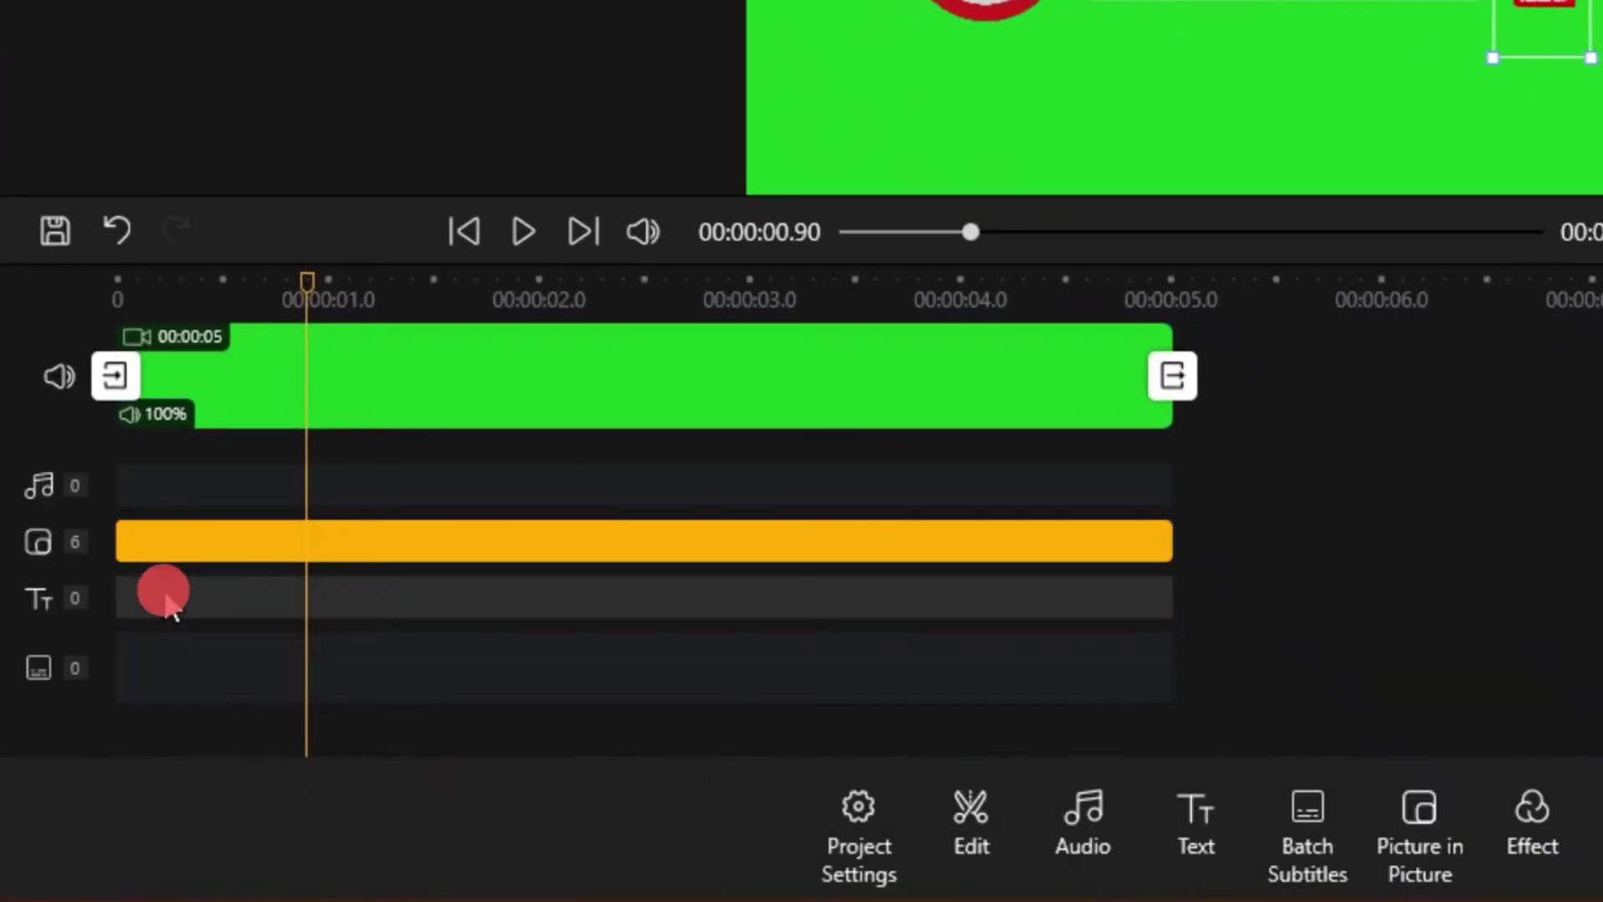
left_click(165, 595)
left_click(735, 798)
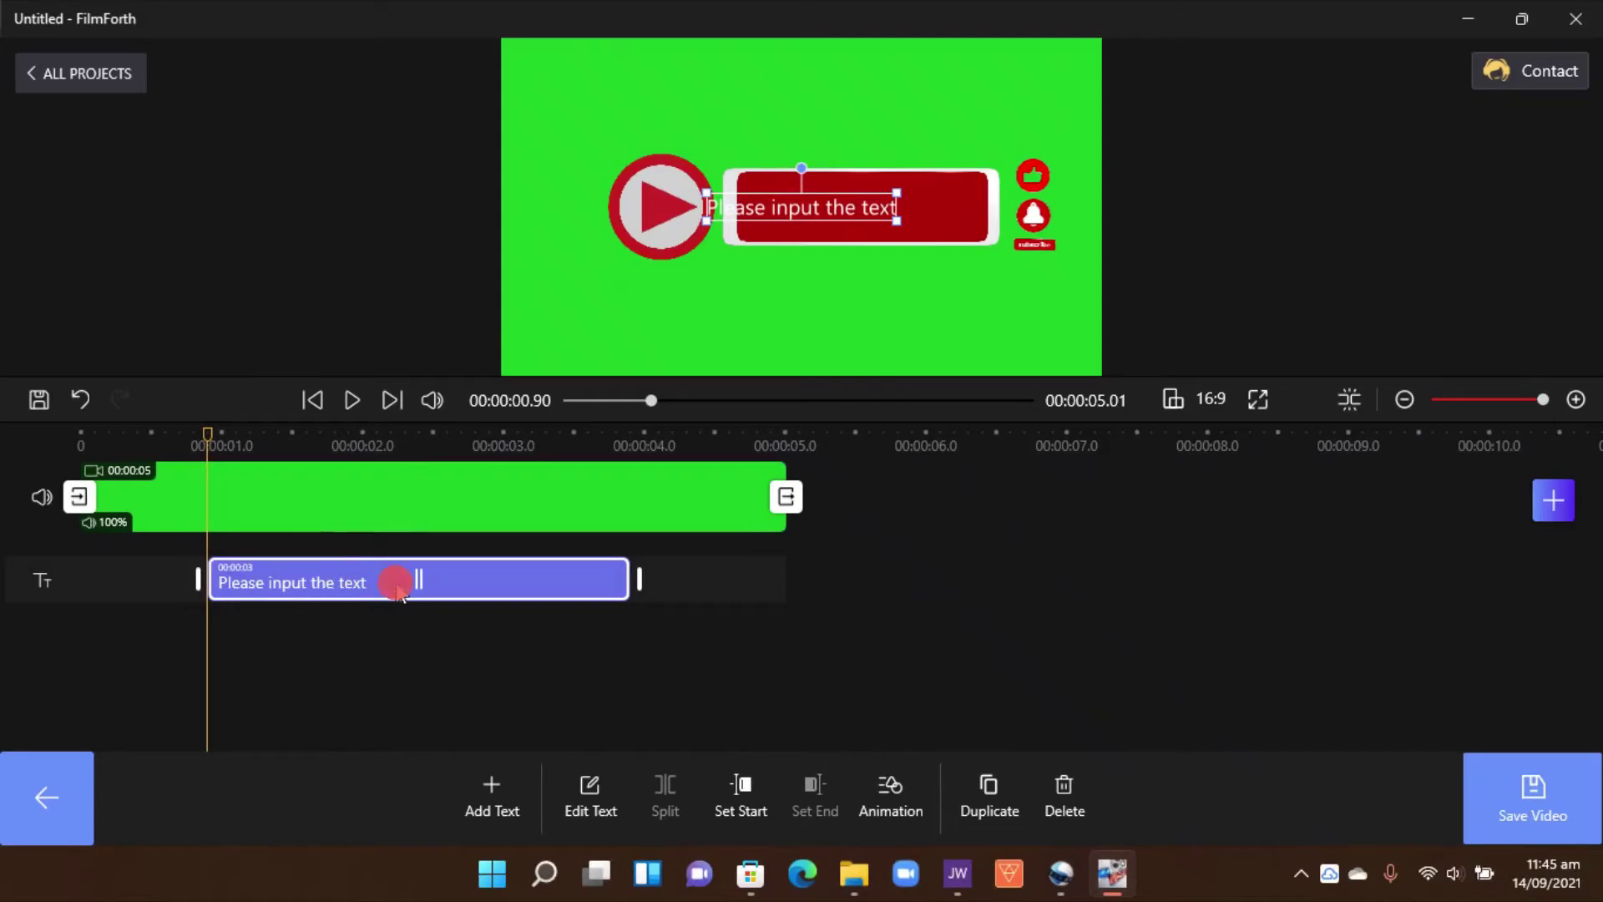
double_click(765, 201)
left_click(1221, 458)
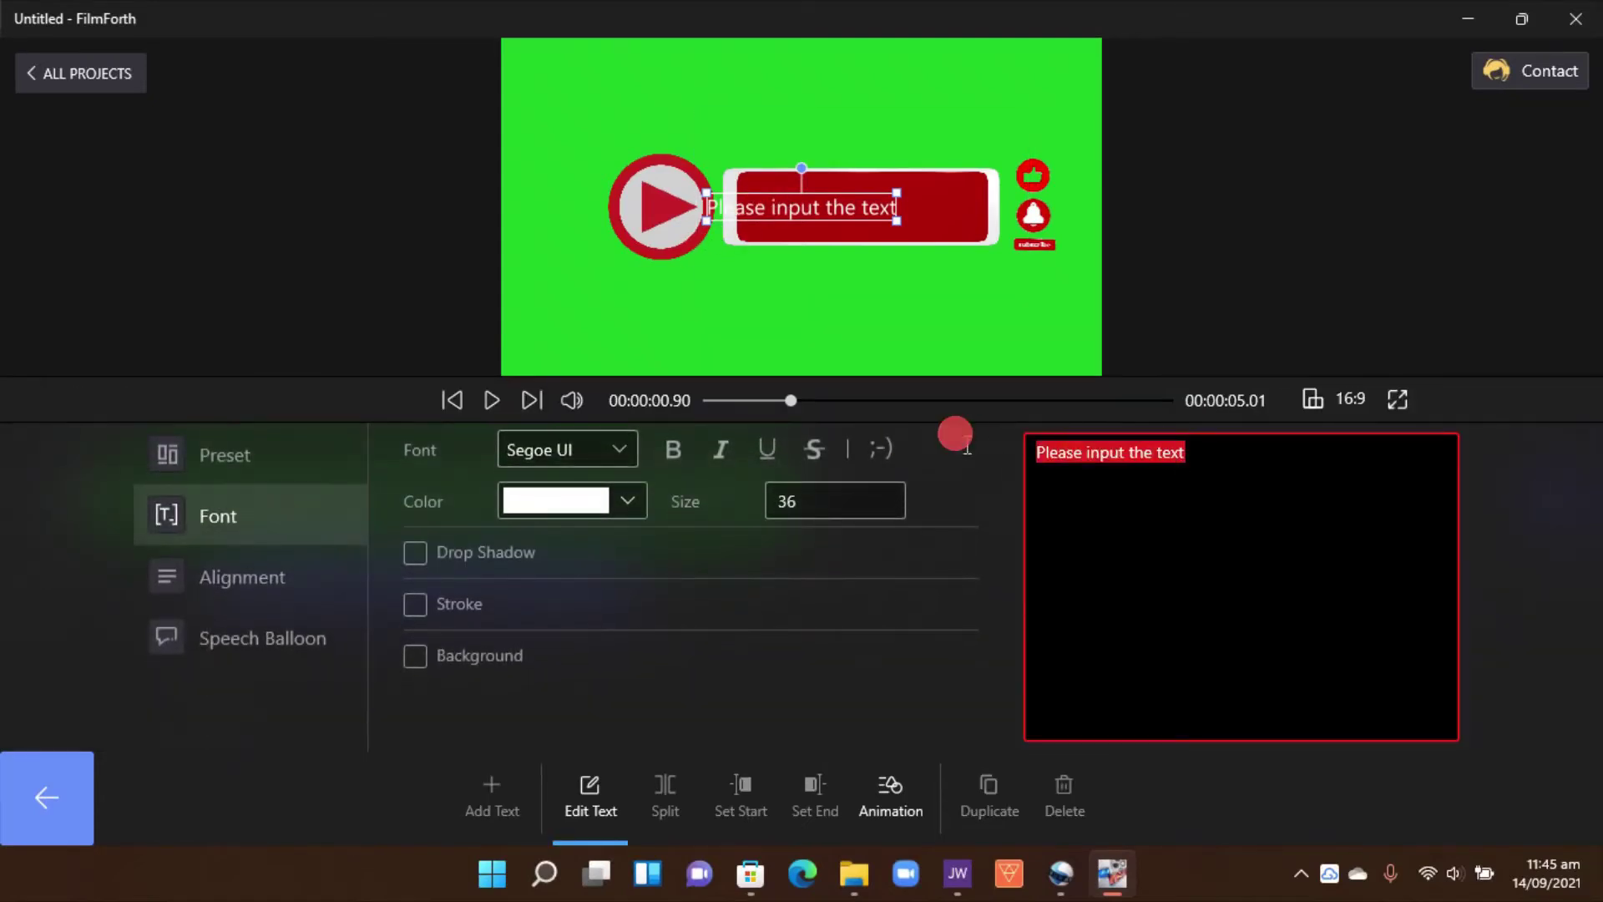
type("SUBSCRIBE")
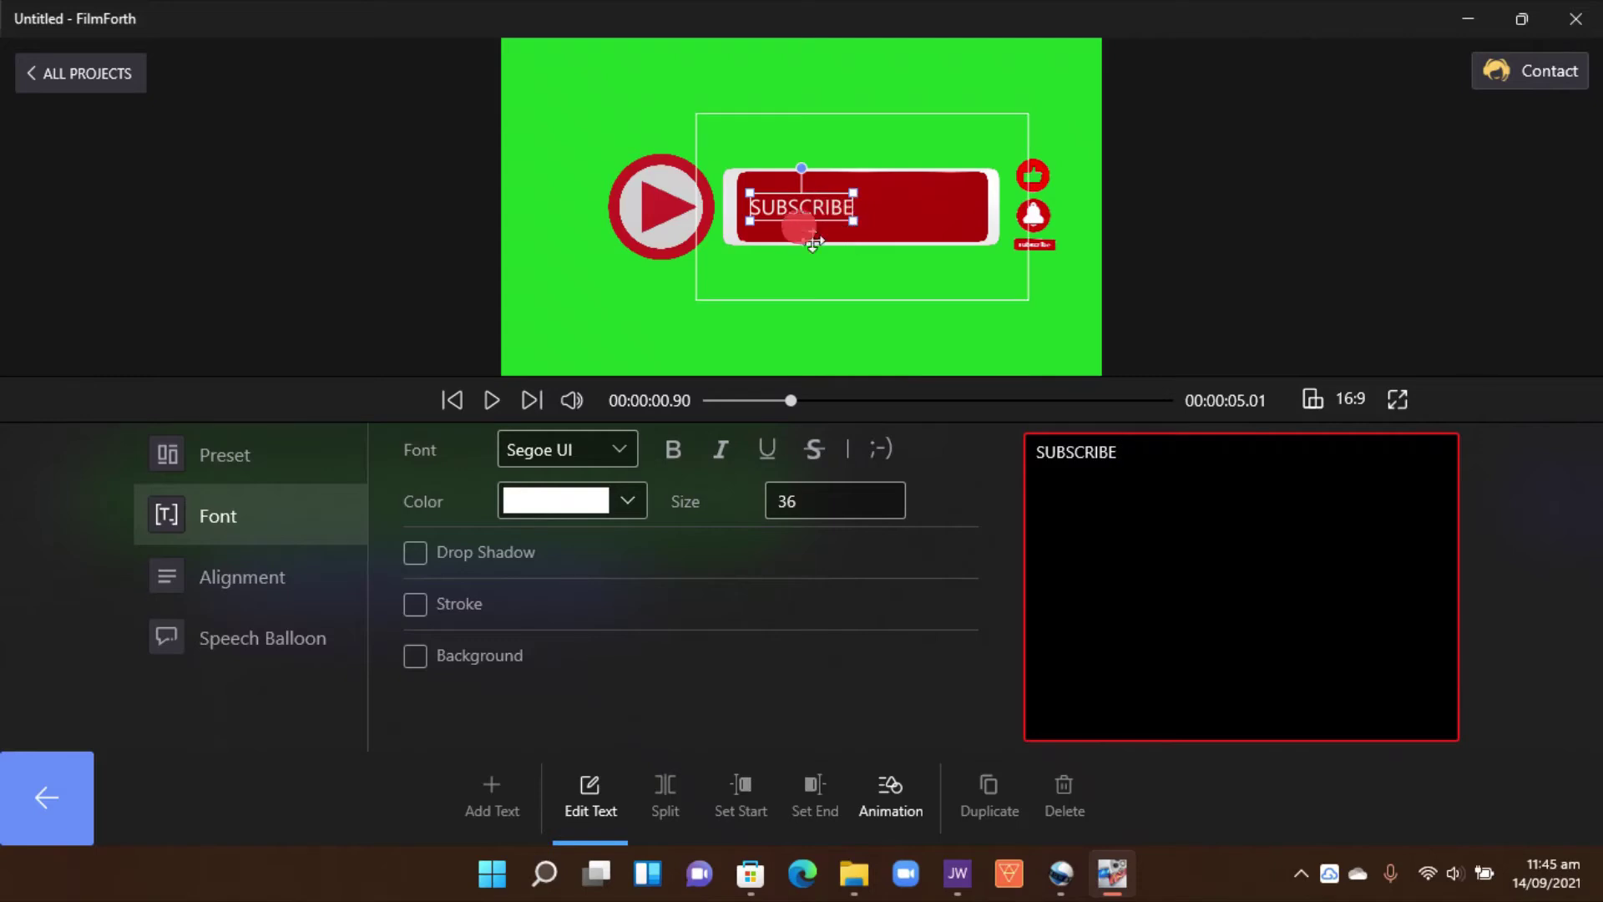
Set the SUBSCRIBE text to the Teko font and fit it inside the red button.
left_click(622, 455)
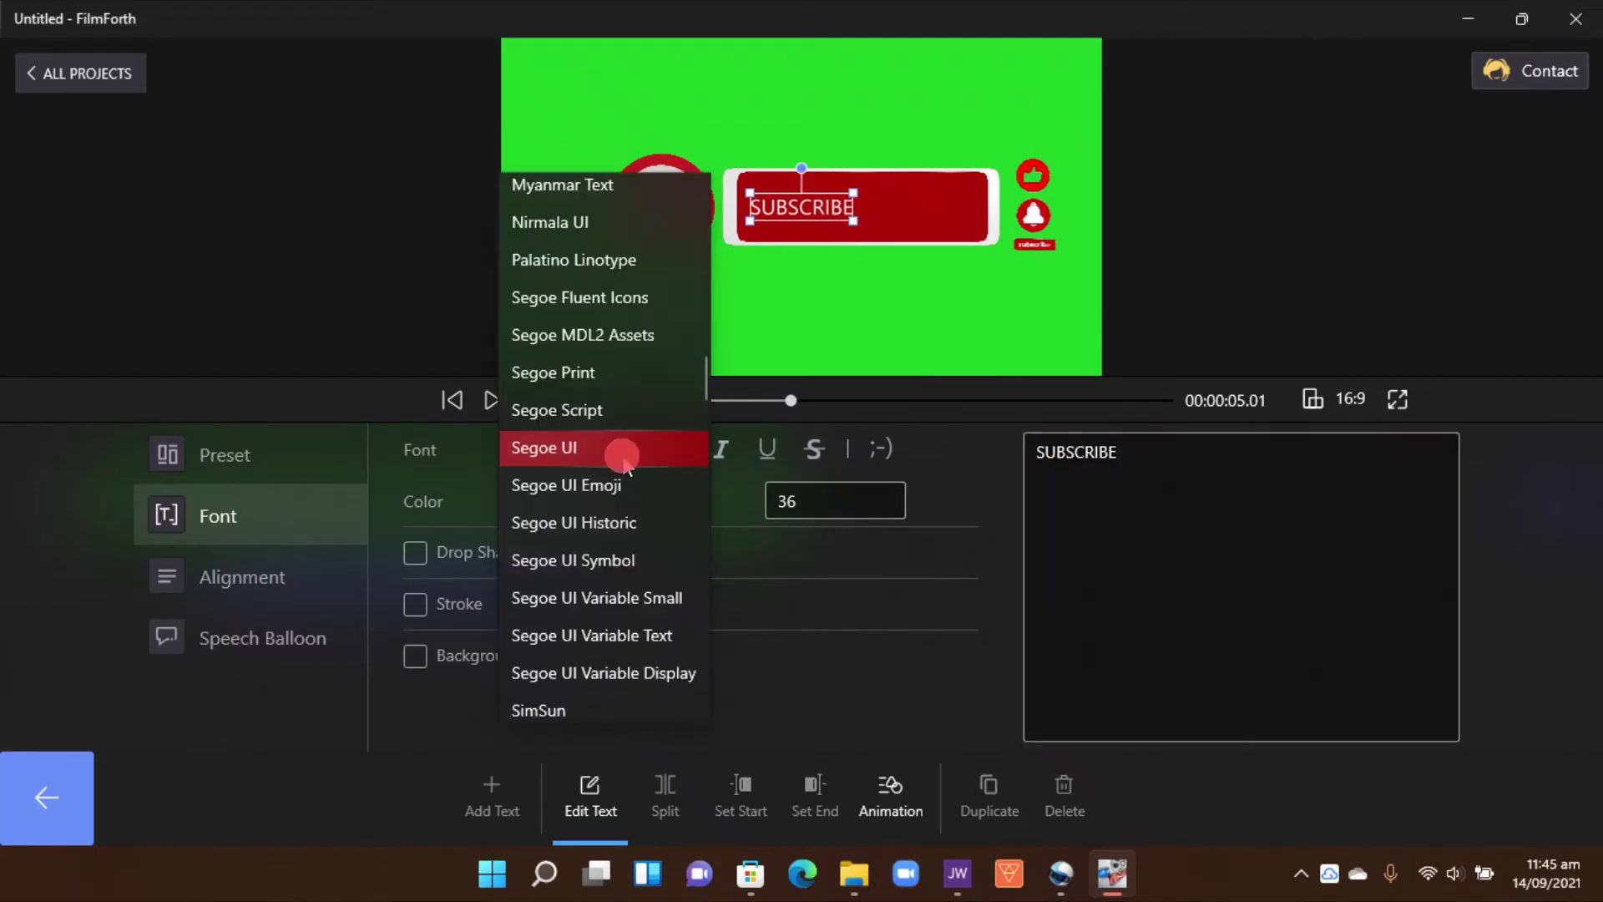
scroll(609, 309, "up", 10)
scroll(609, 311, "up", 5)
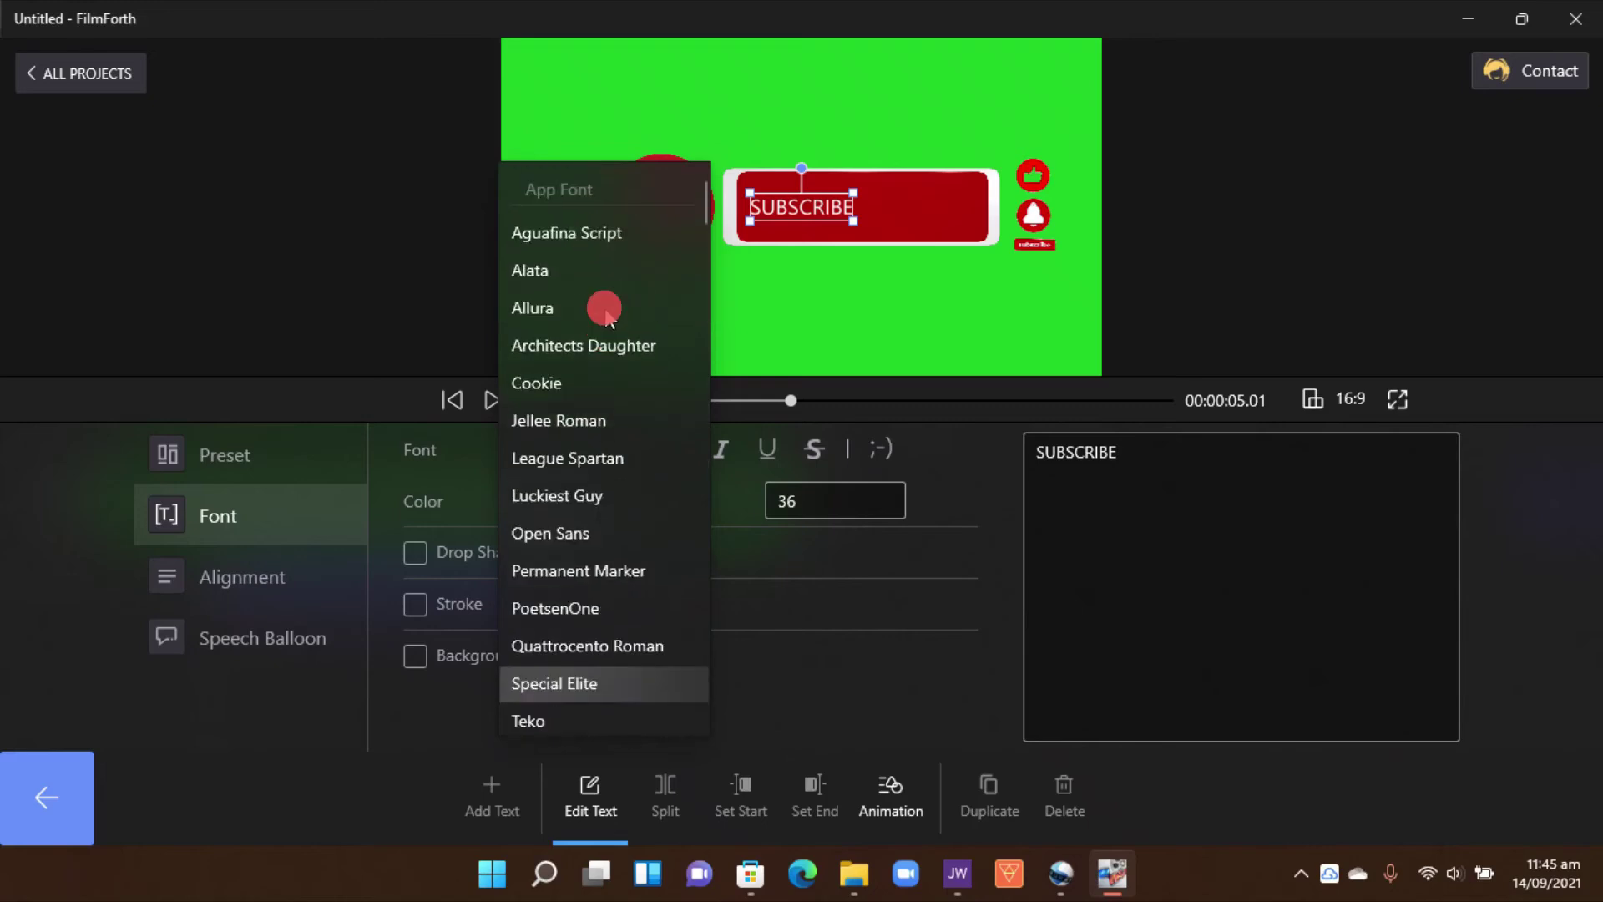
left_click(535, 719)
mouse_move(894, 214)
left_mouse_down()
mouse_move(981, 234)
mouse_move(877, 249)
mouse_move(870, 216)
left_mouse_up()
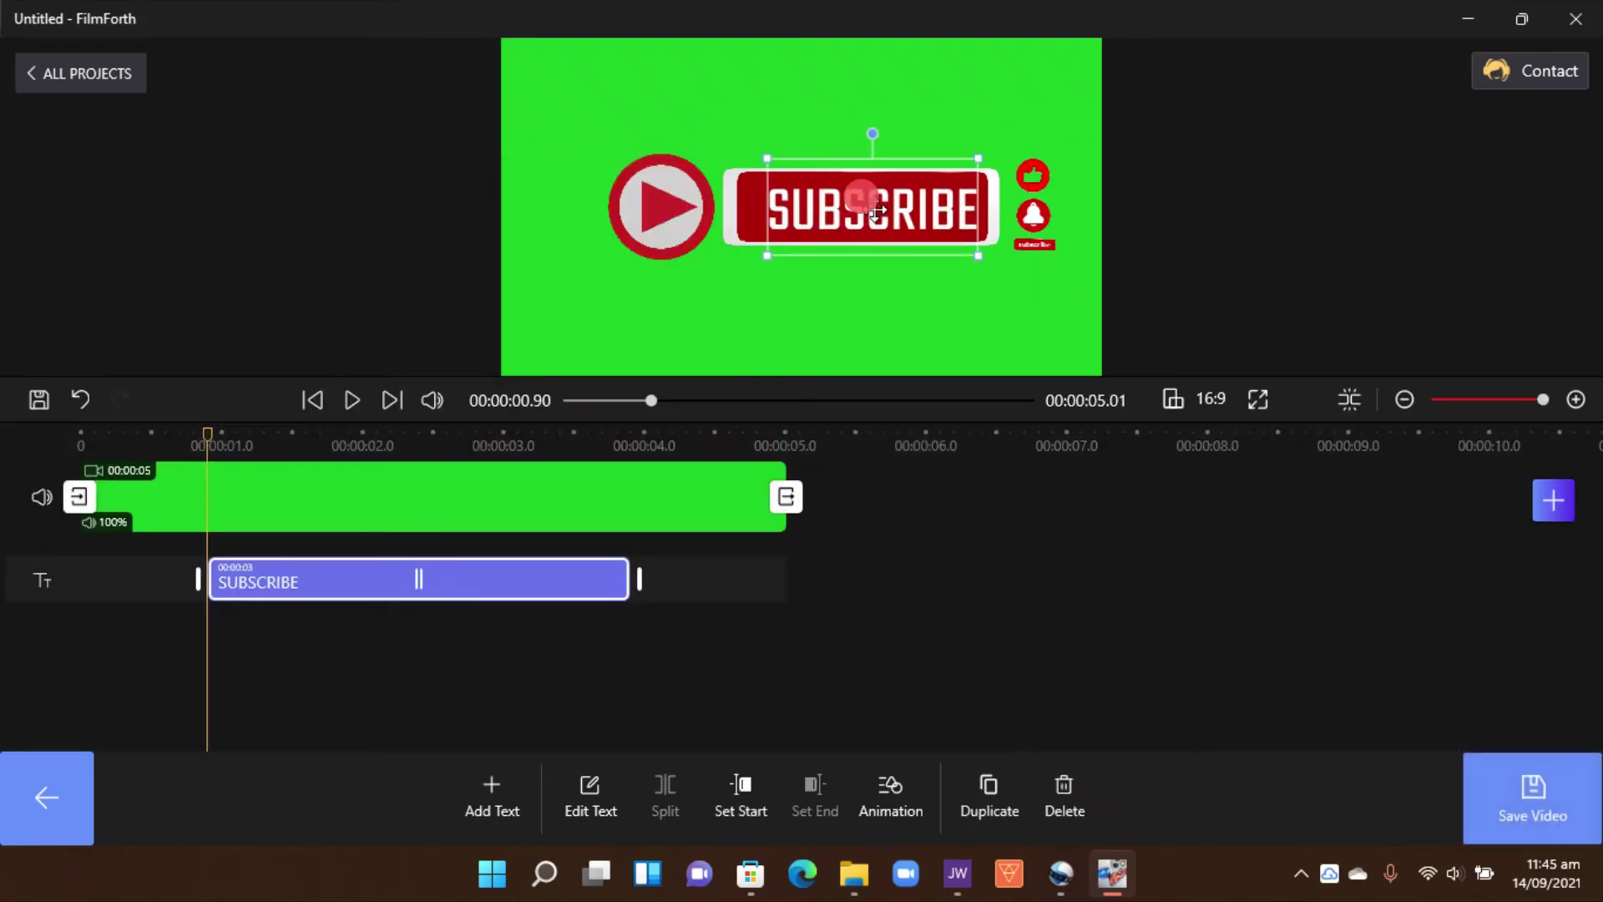
left_click(396, 566)
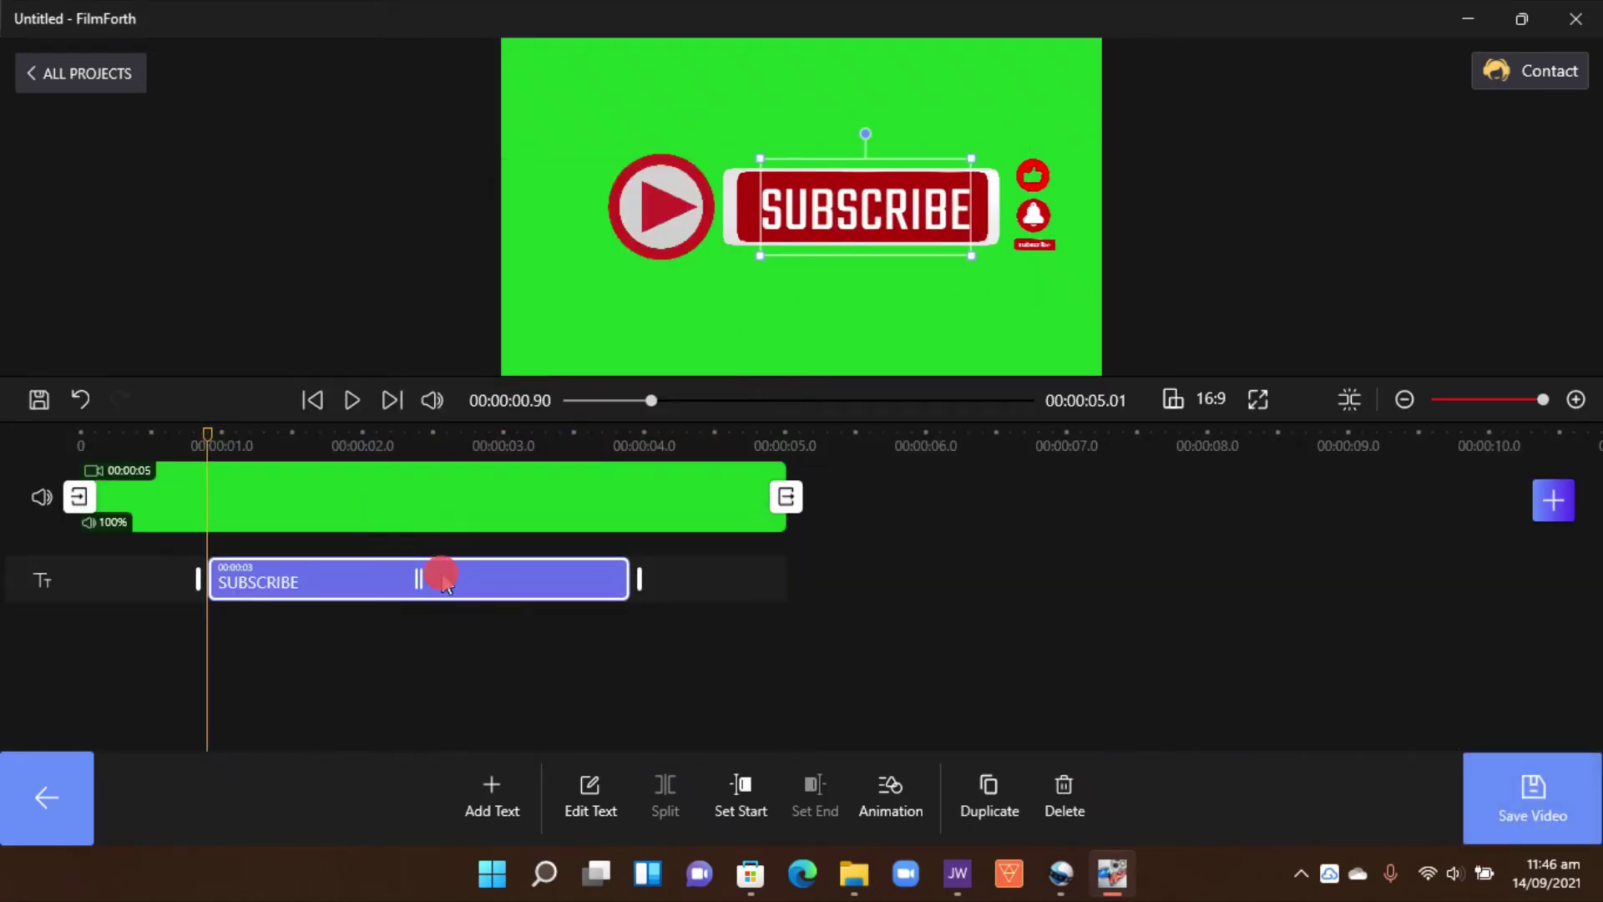
Move the SUBSCRIBE clip to 0:00, extend it to 0:05, then reselect it on the text track.
left_click_drag(422, 577, 269, 580)
left_click_drag(512, 575, 786, 575)
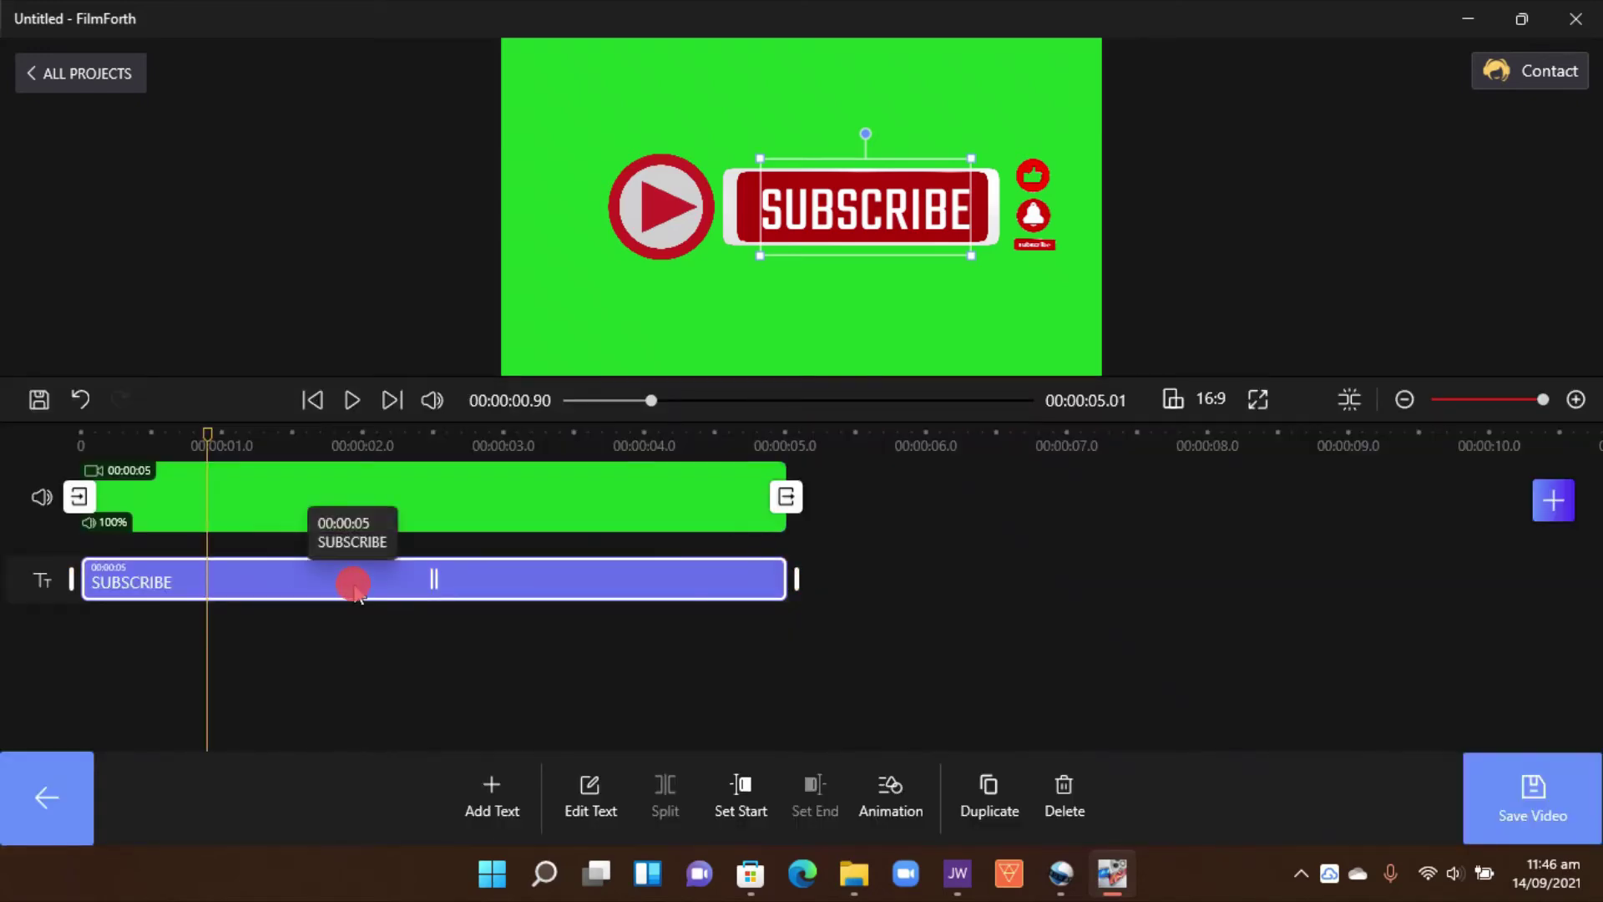
left_click(317, 610)
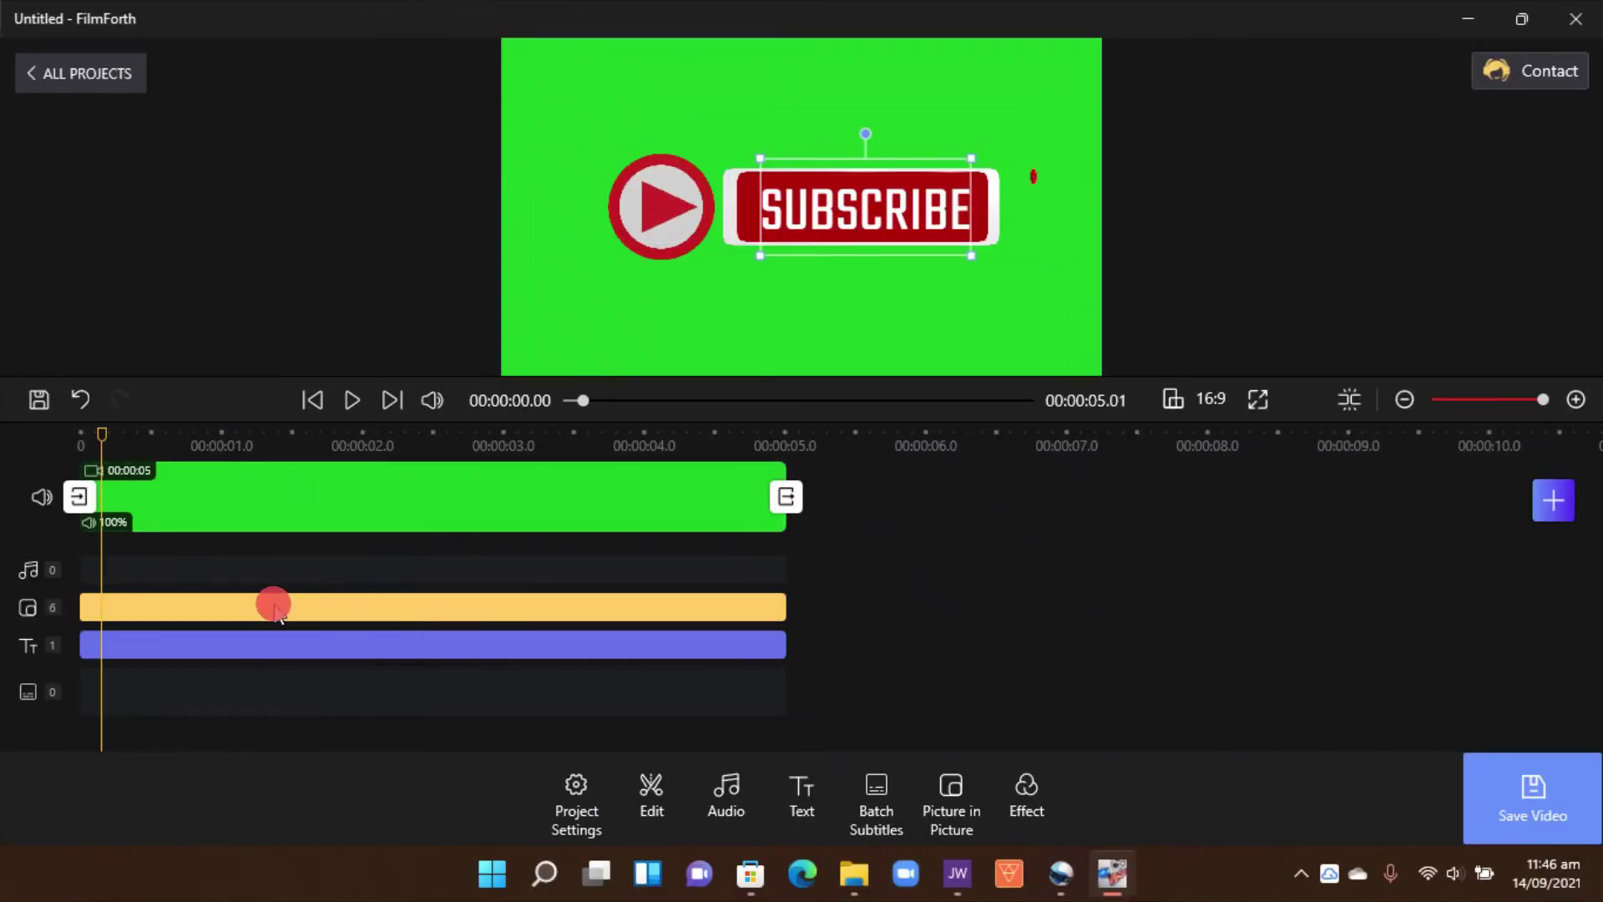
left_click(286, 645)
left_click(284, 578)
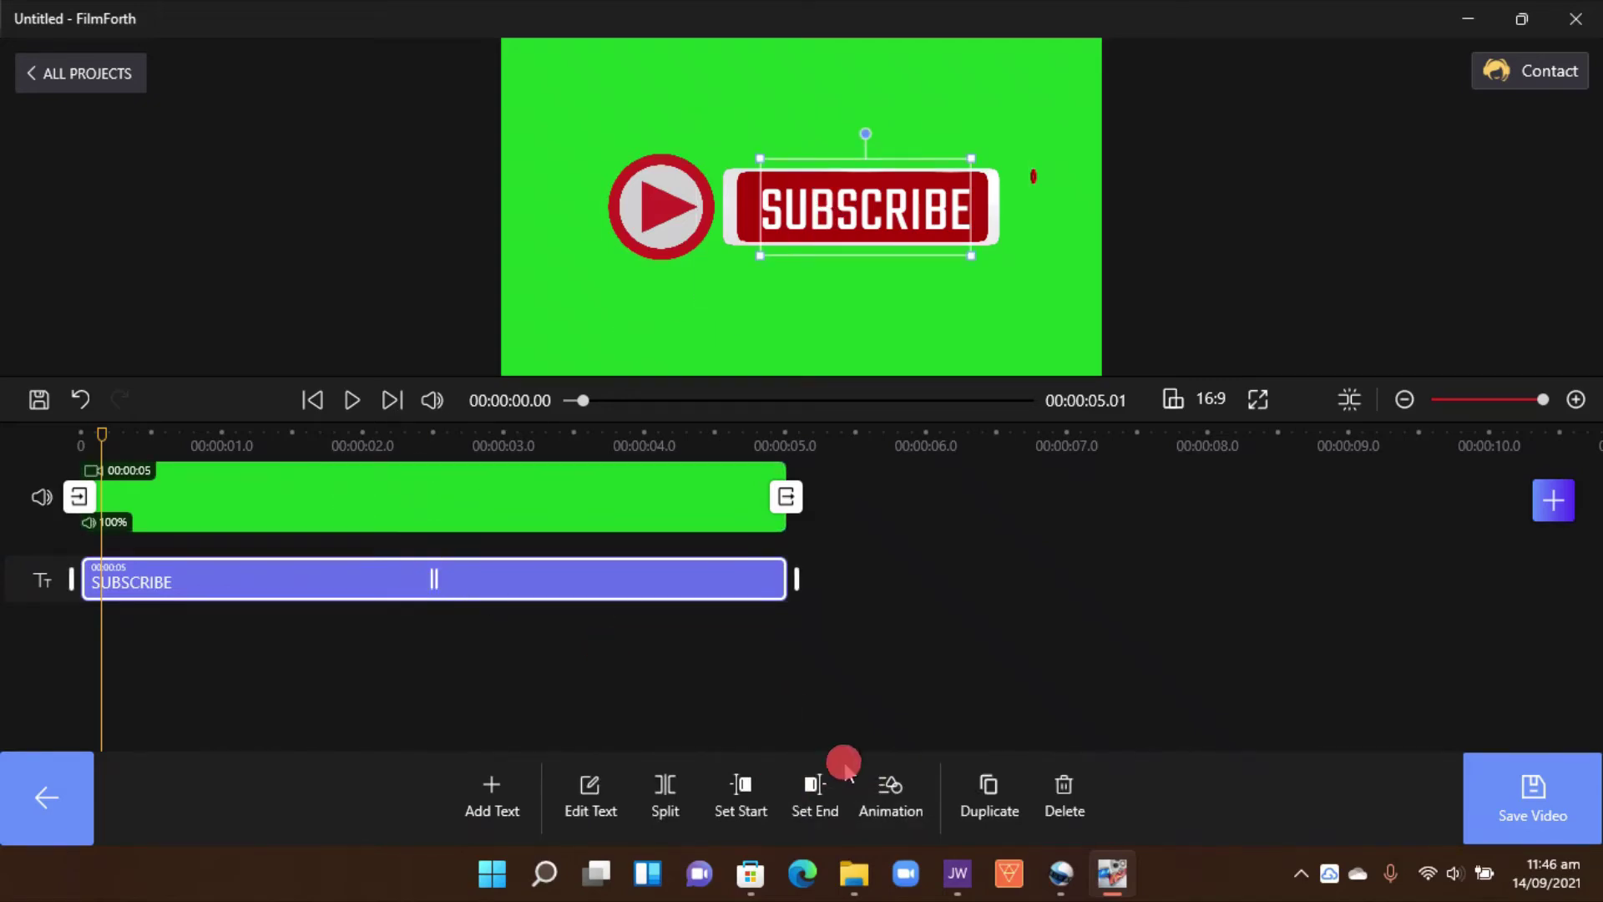
Give the SUBSCRIBE text a Bounce entrance and a Bounce exit animation.
left_click(890, 789)
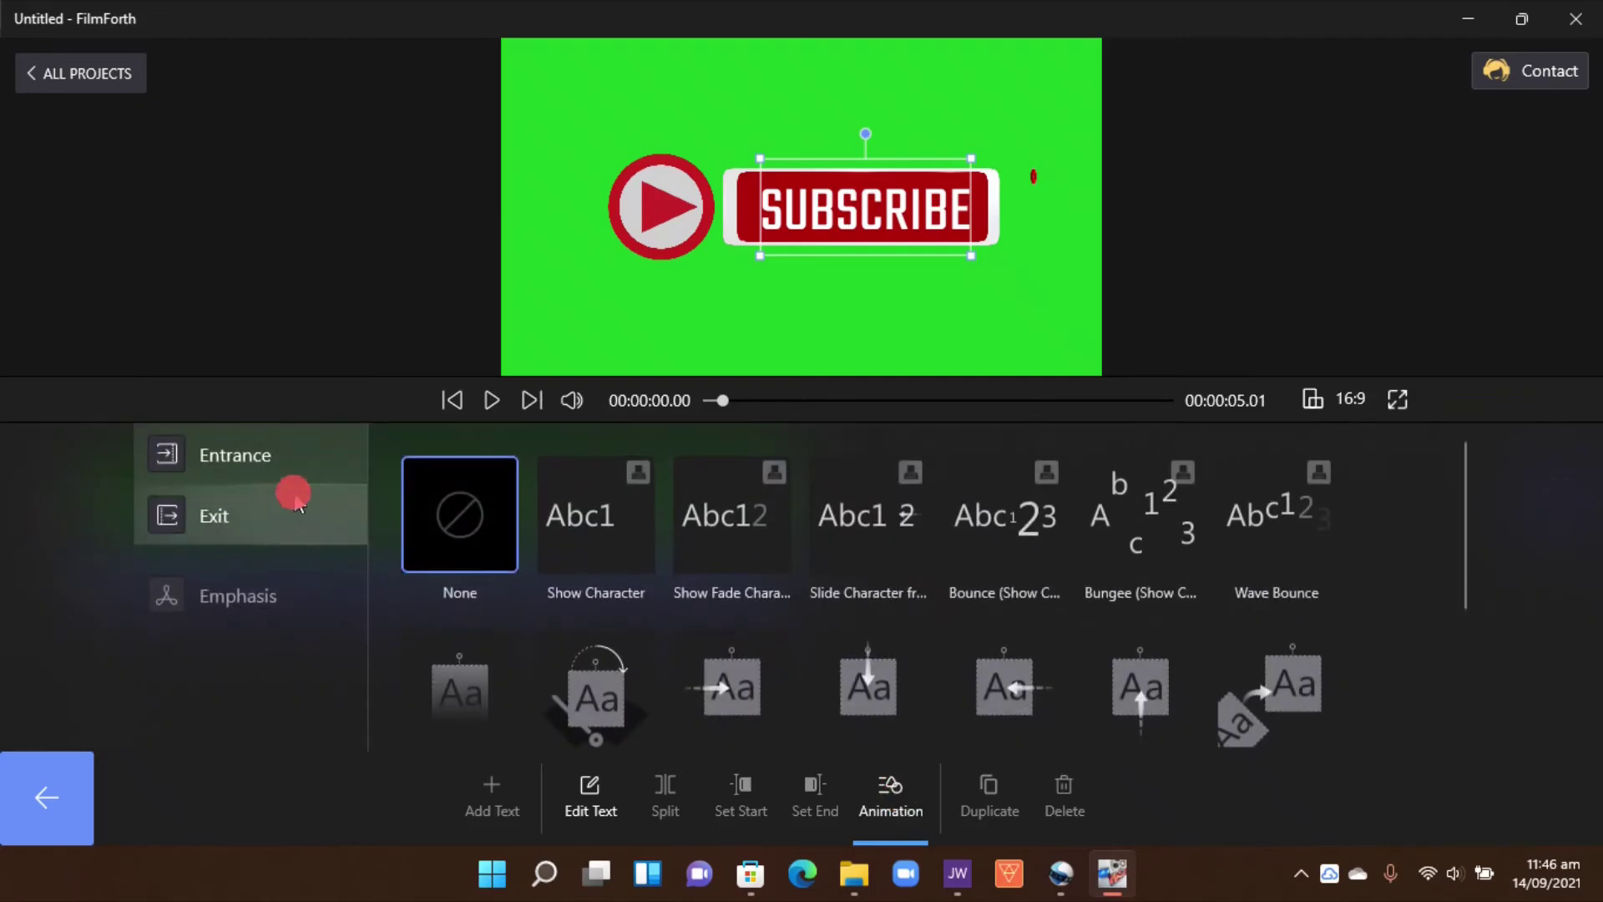
left_click(998, 513)
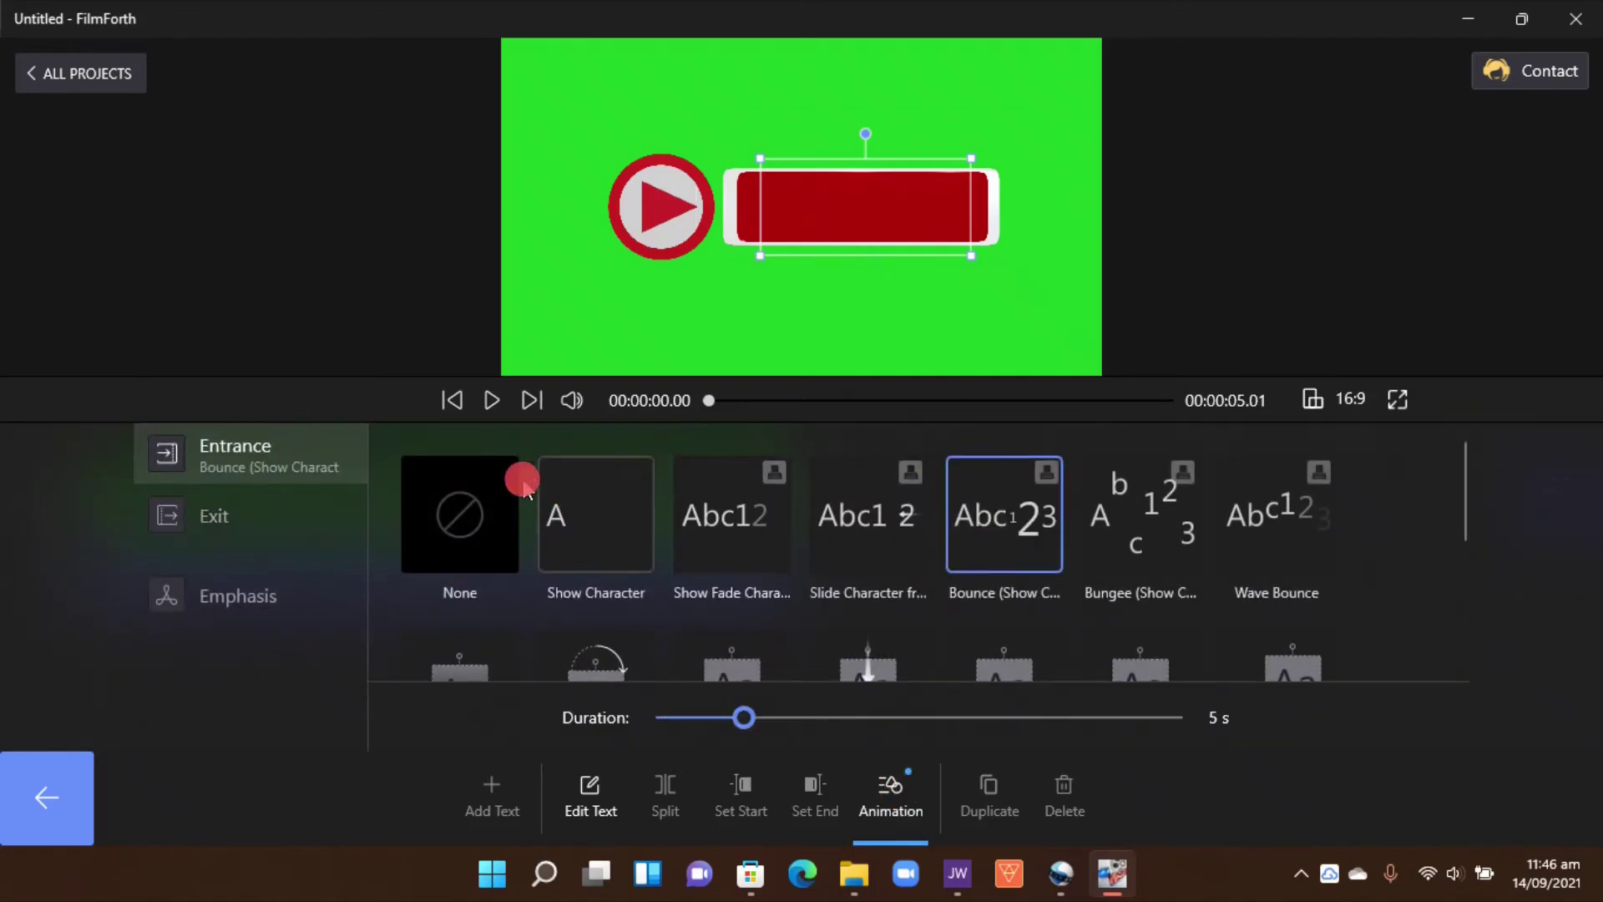
left_click(491, 400)
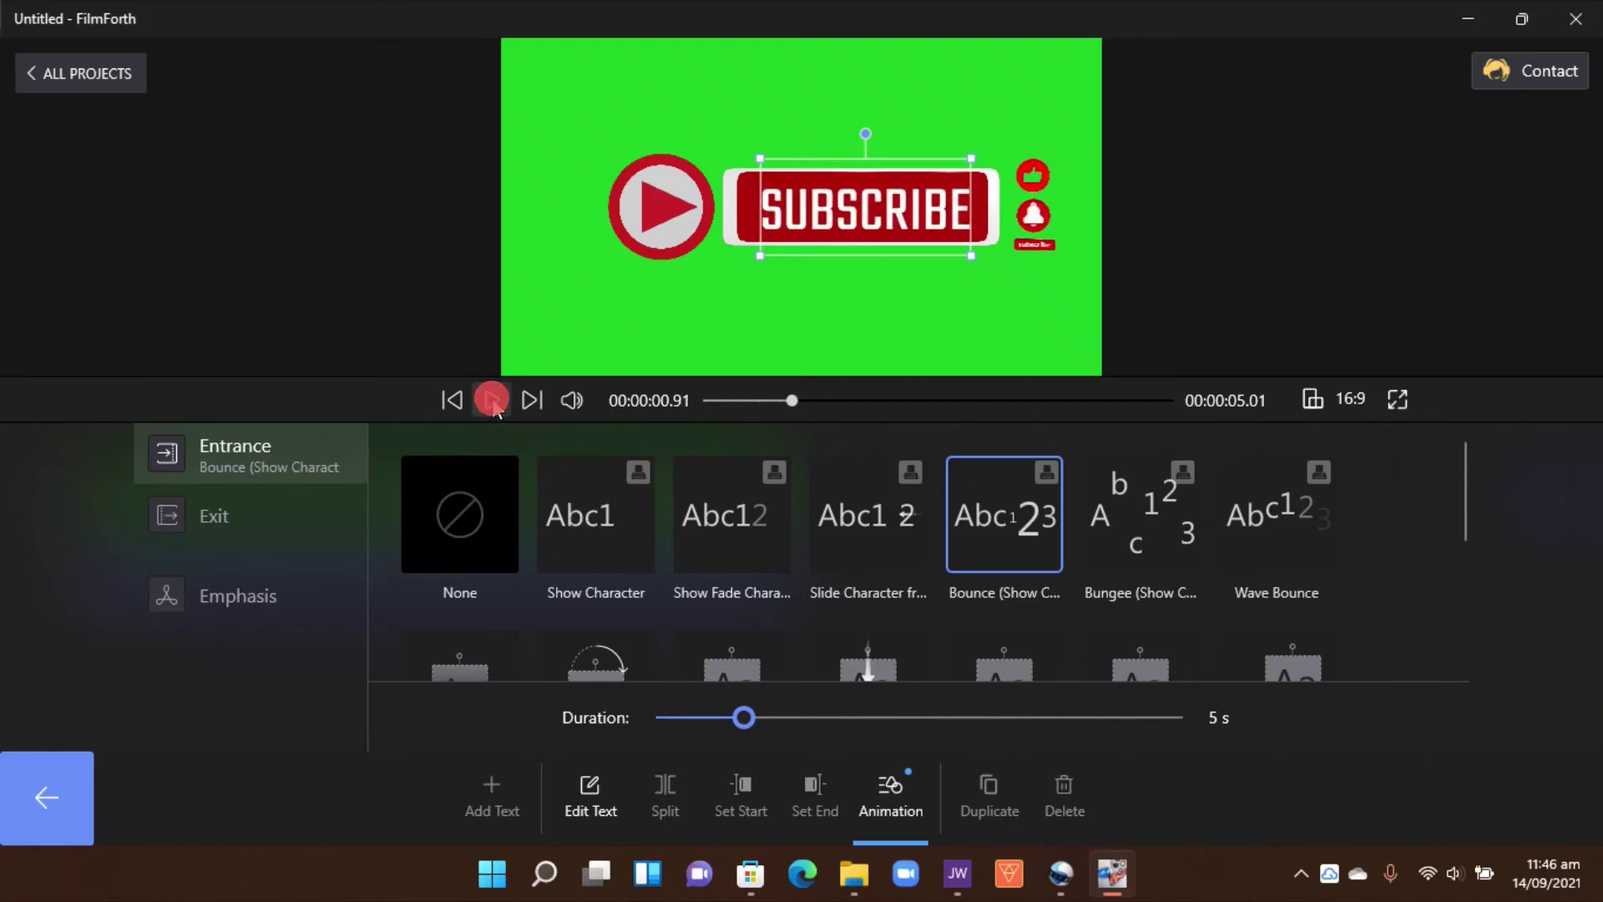
left_click(1010, 522)
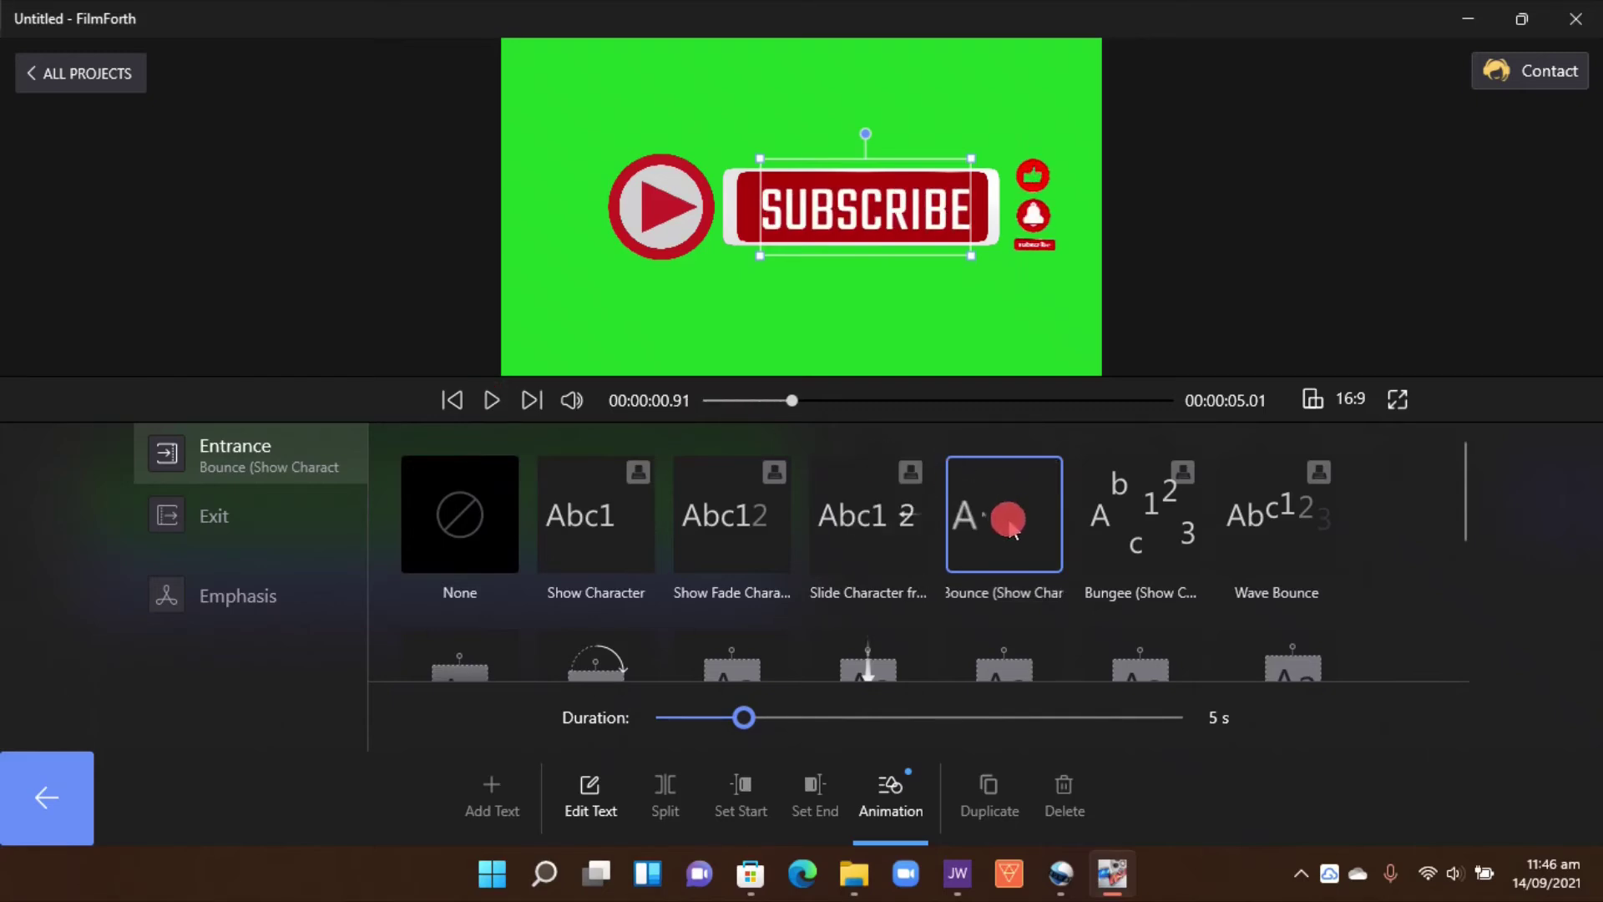
left_click(207, 515)
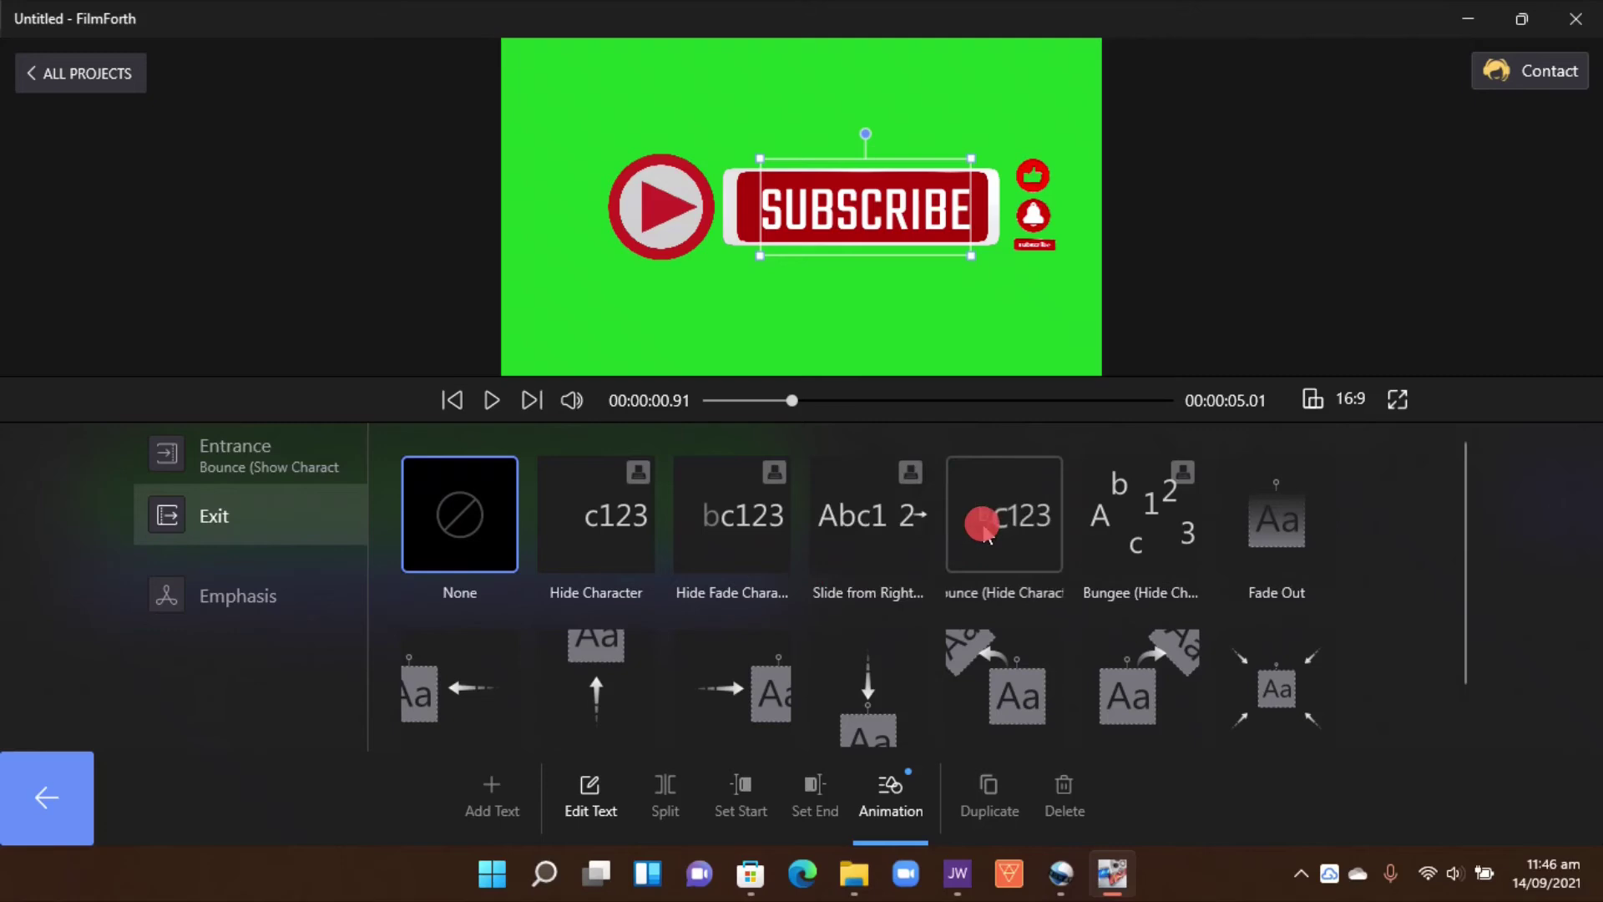
left_click(983, 524)
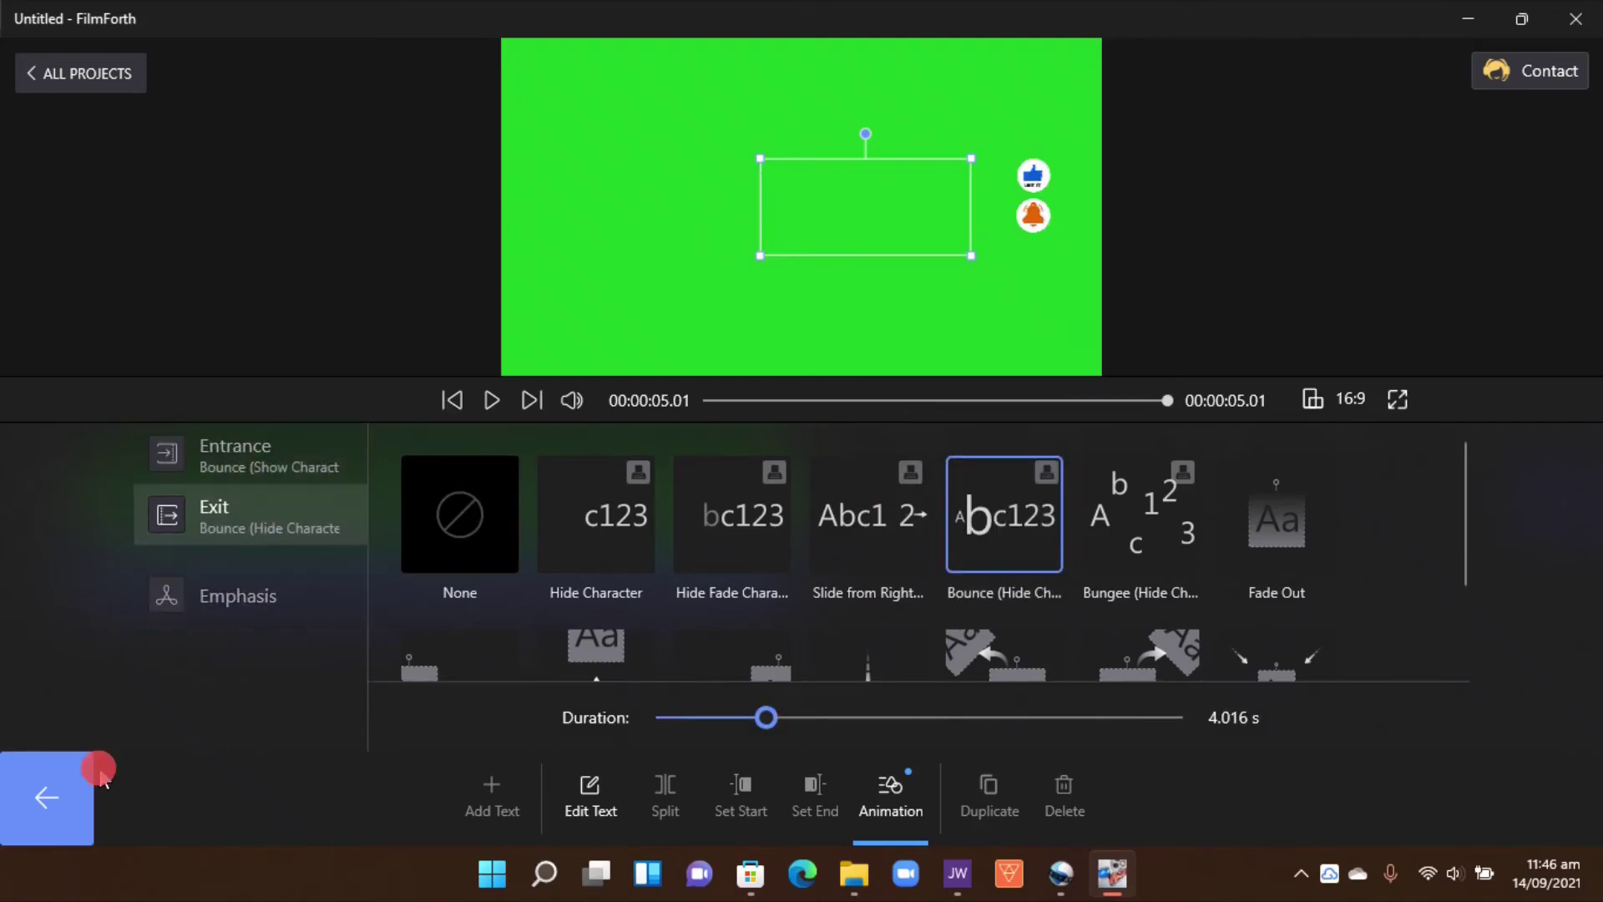
left_click(37, 780)
Go back to the main timeline and expand the picture-in-picture layers.
left_click(34, 794)
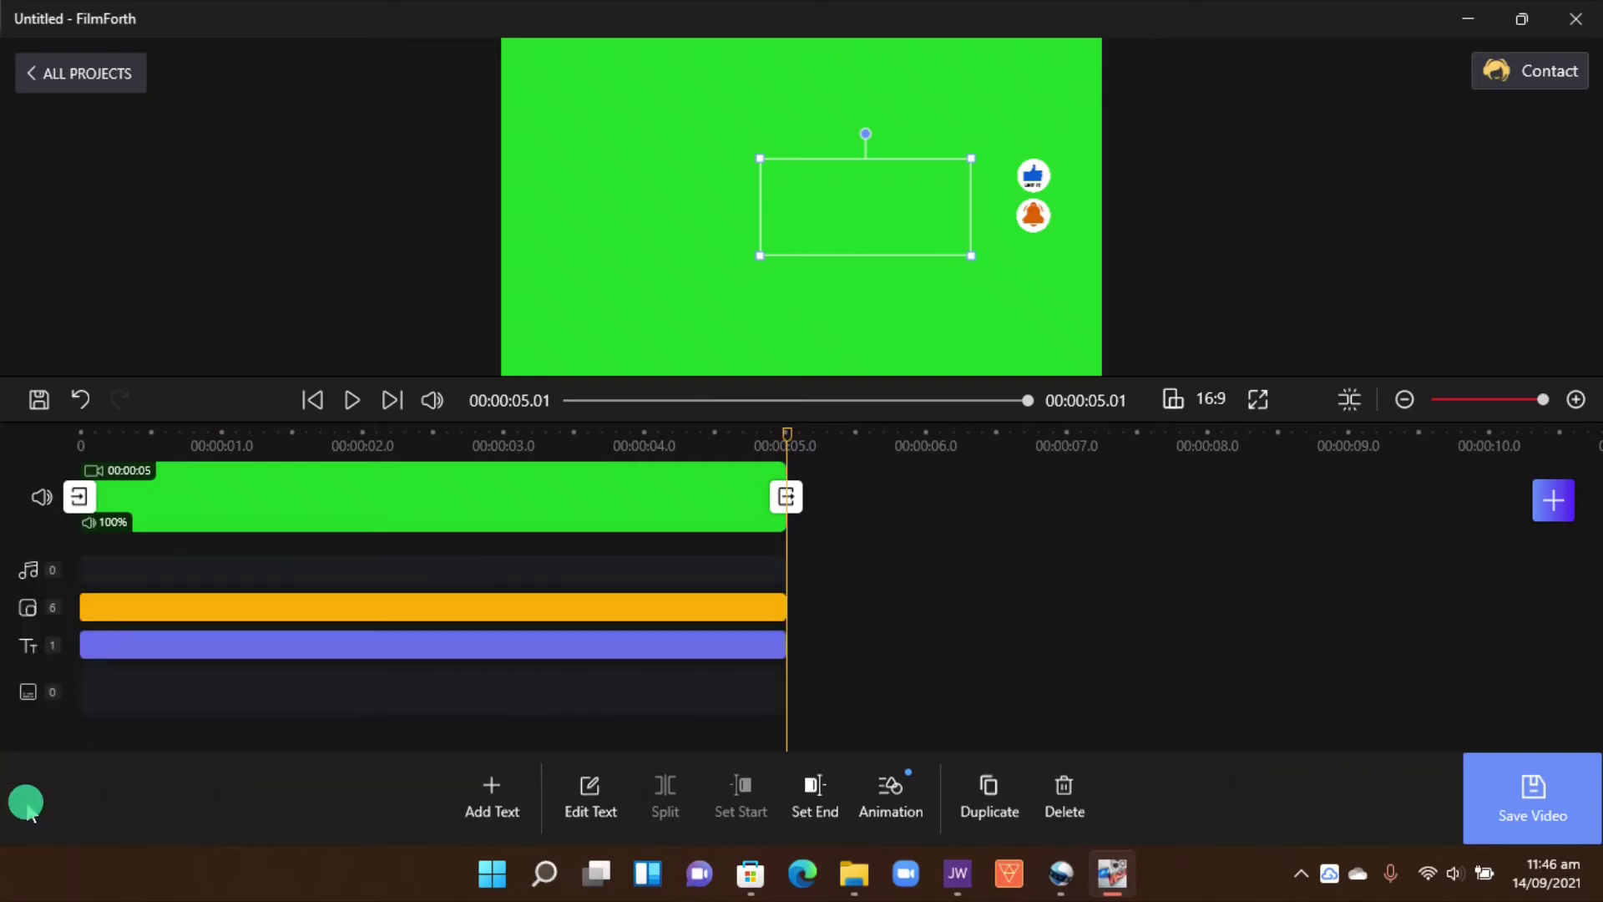
left_click(139, 608)
left_click(422, 599)
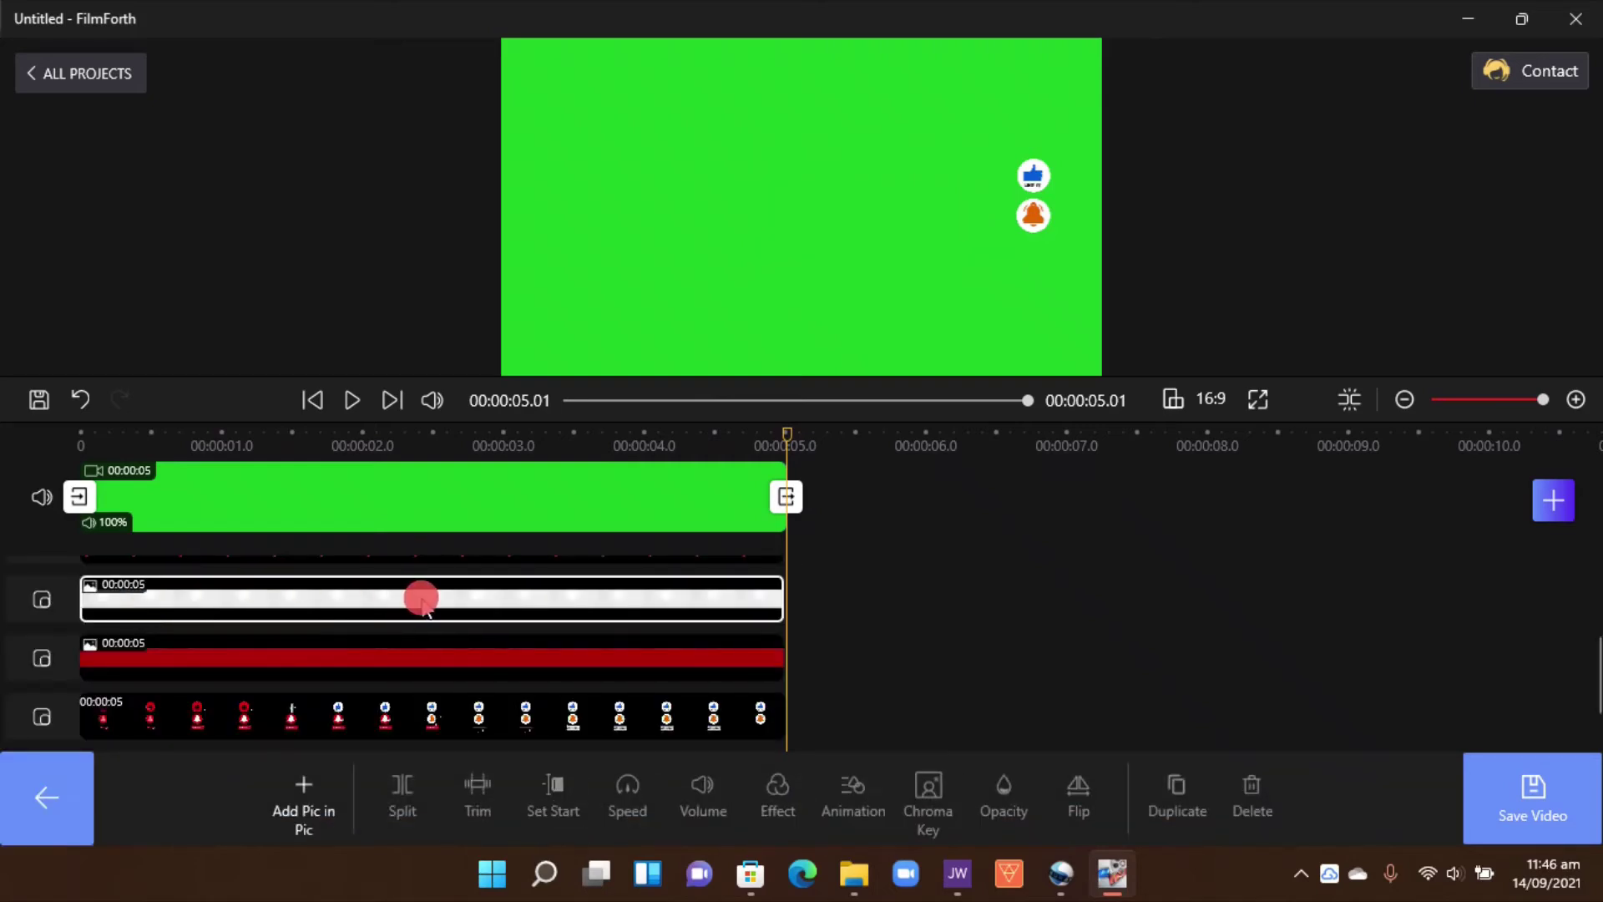
left_click(372, 556)
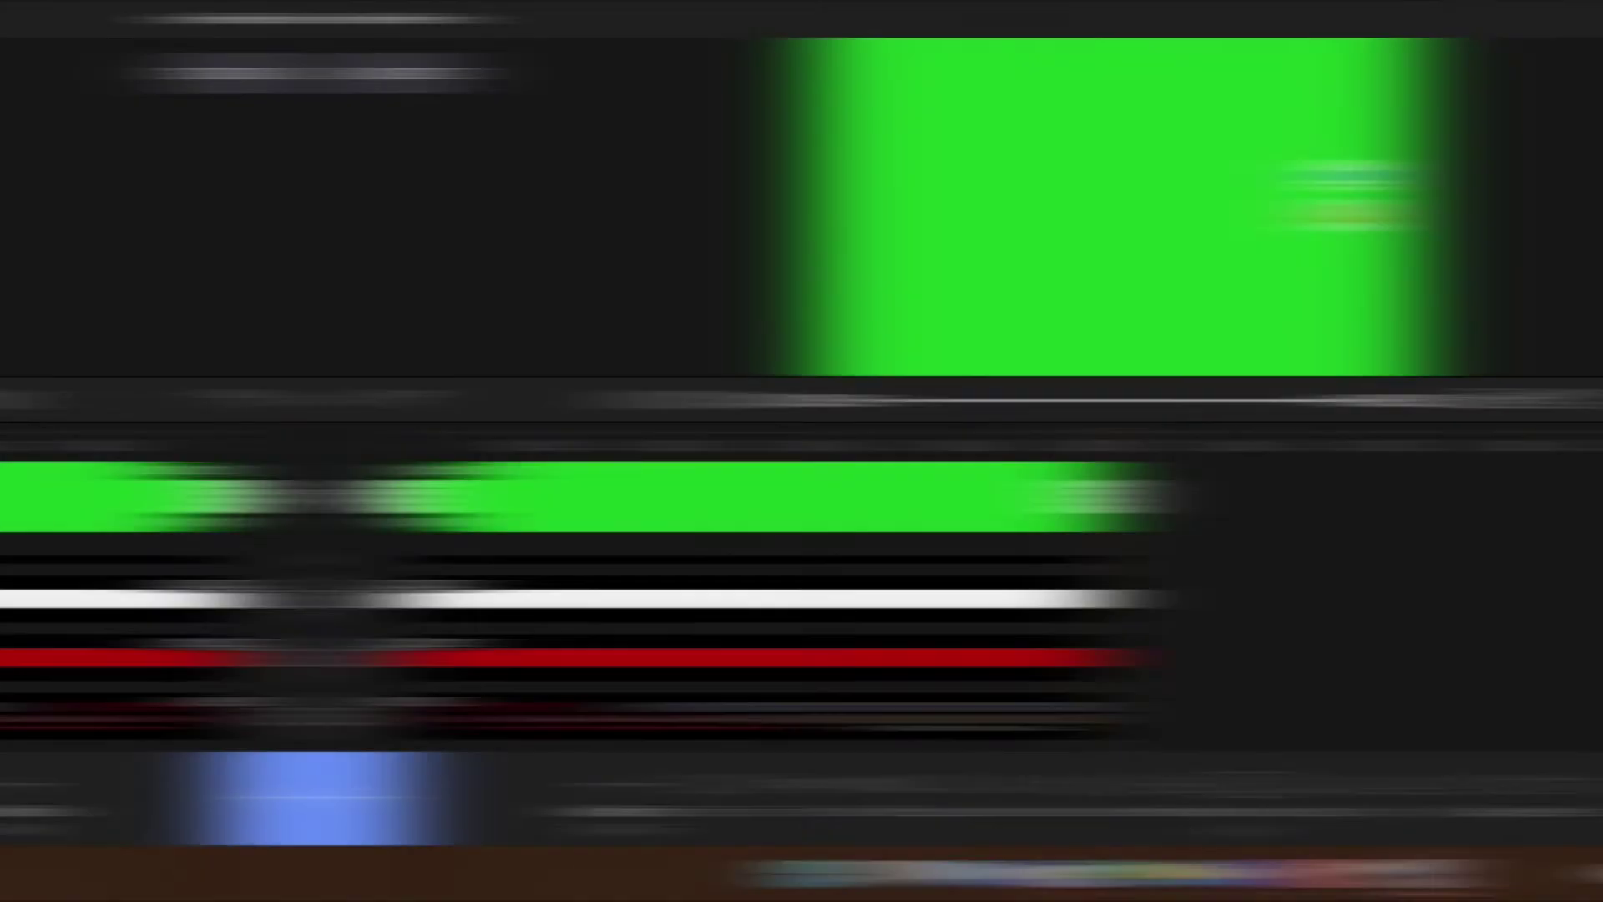
Give the red circle layer a Wiper entrance and a Slide Bottom exit.
left_click(1594, 706)
left_click_drag(1593, 706, 1591, 524)
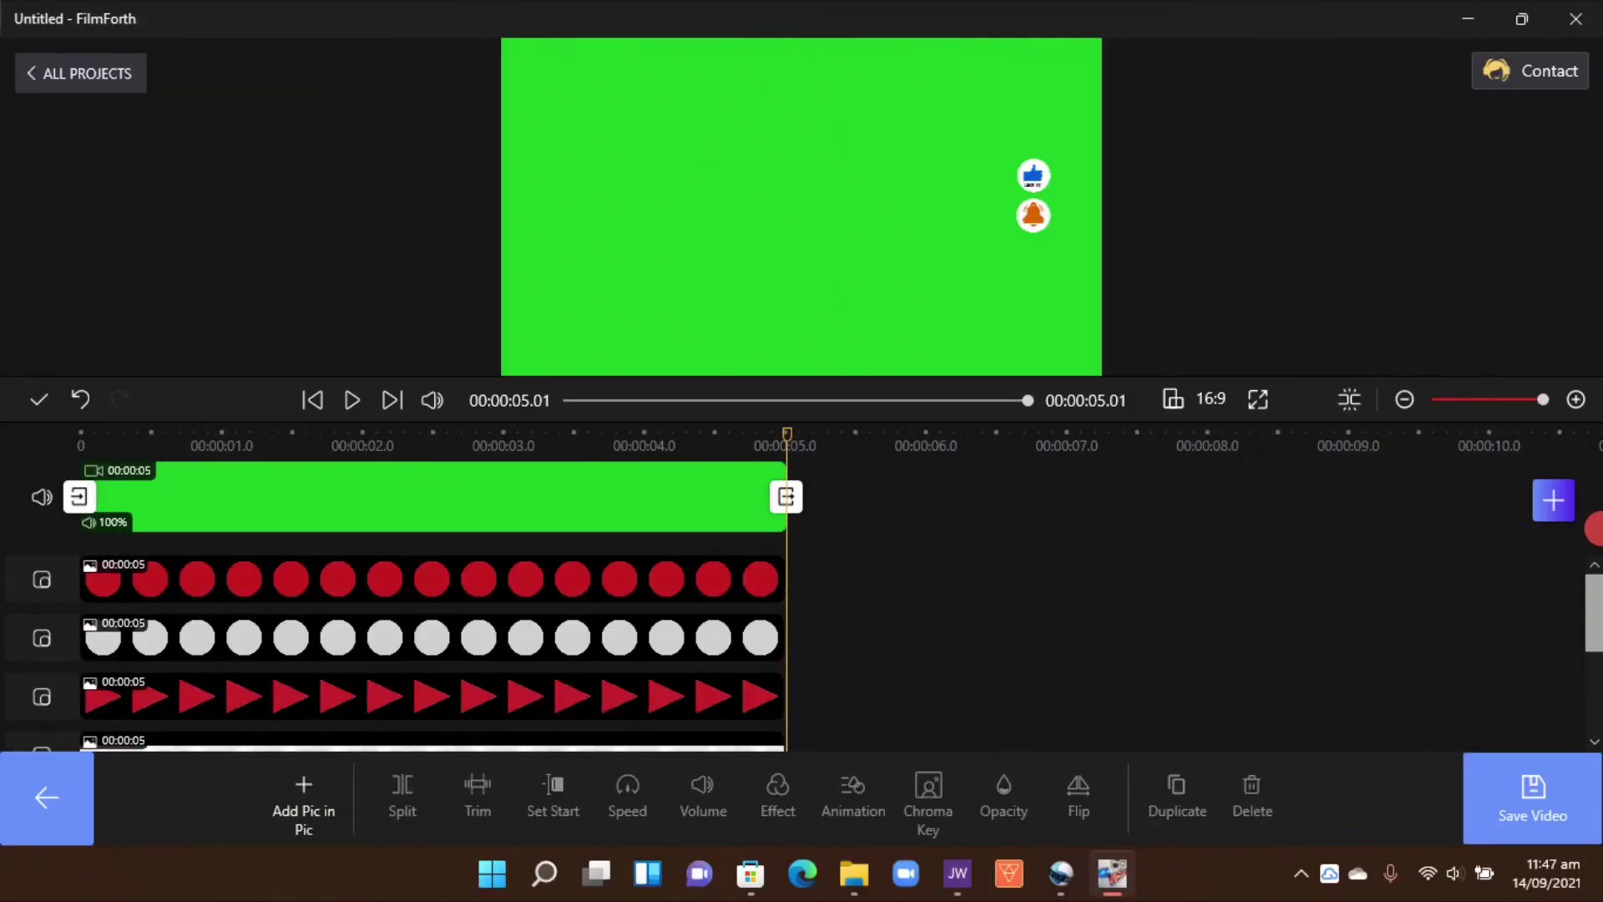
left_click(453, 577)
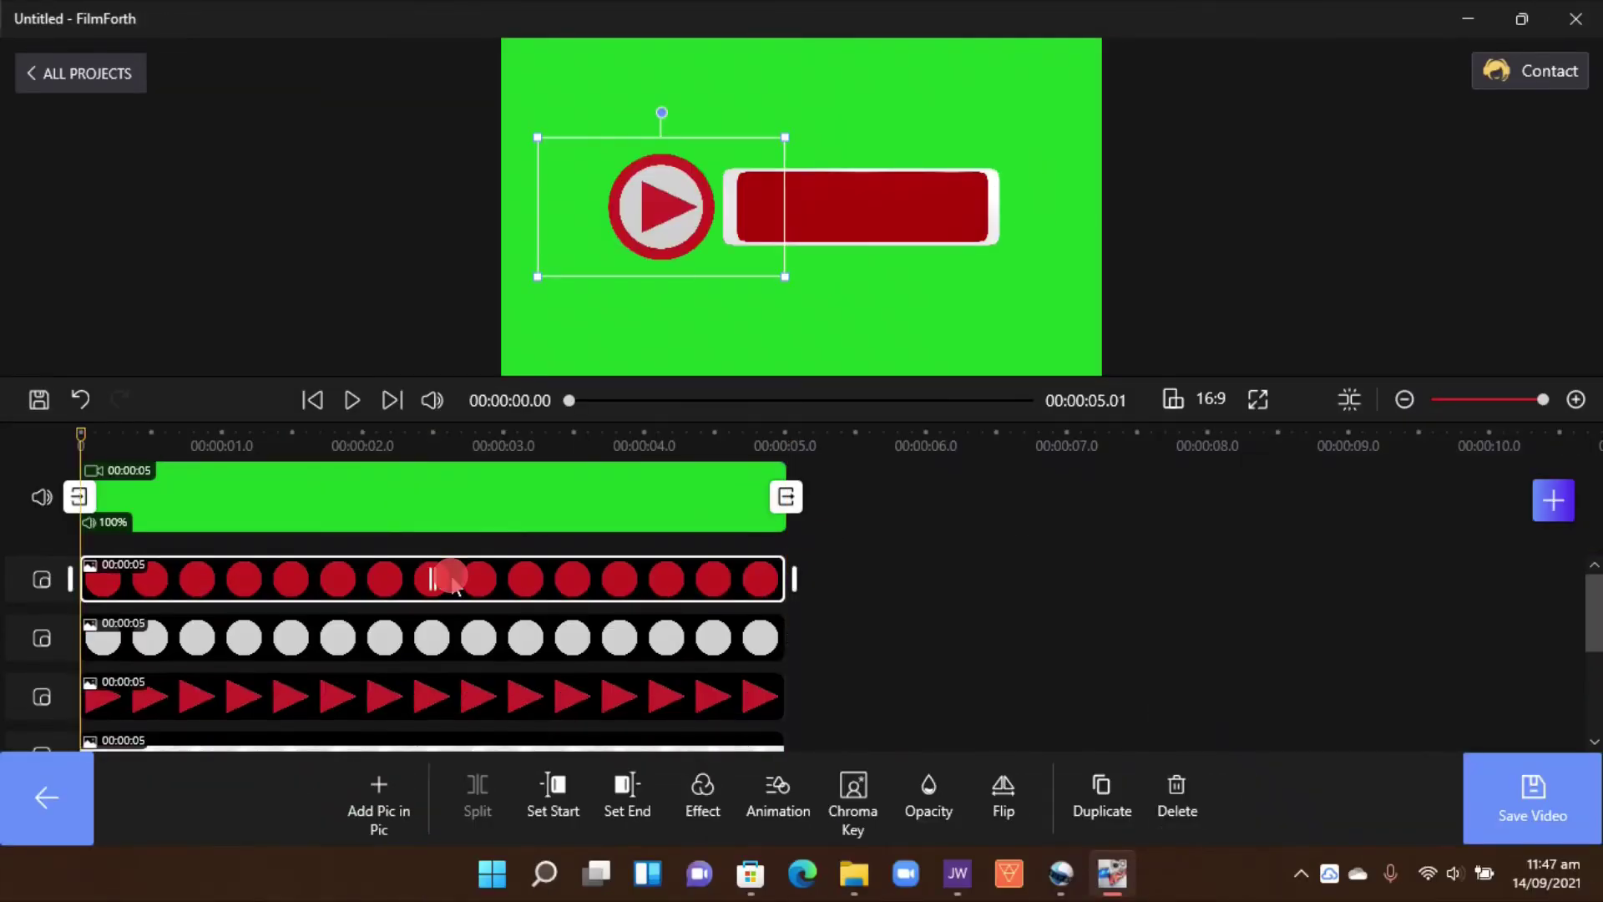
left_click(798, 803)
left_click(733, 512)
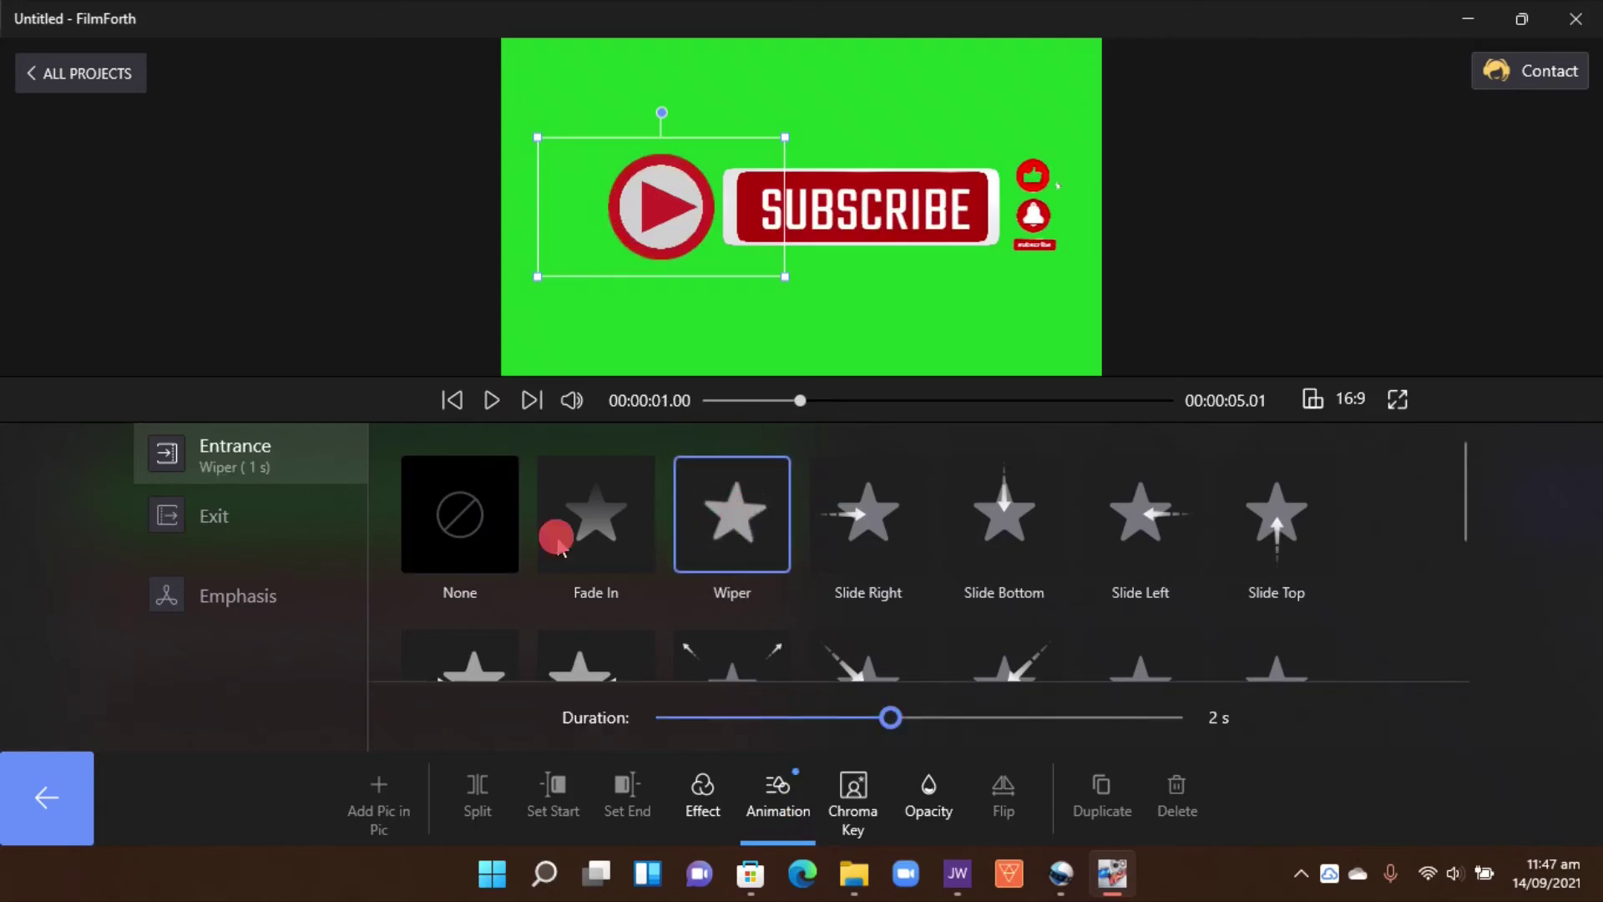
left_click(243, 527)
left_click(1144, 522)
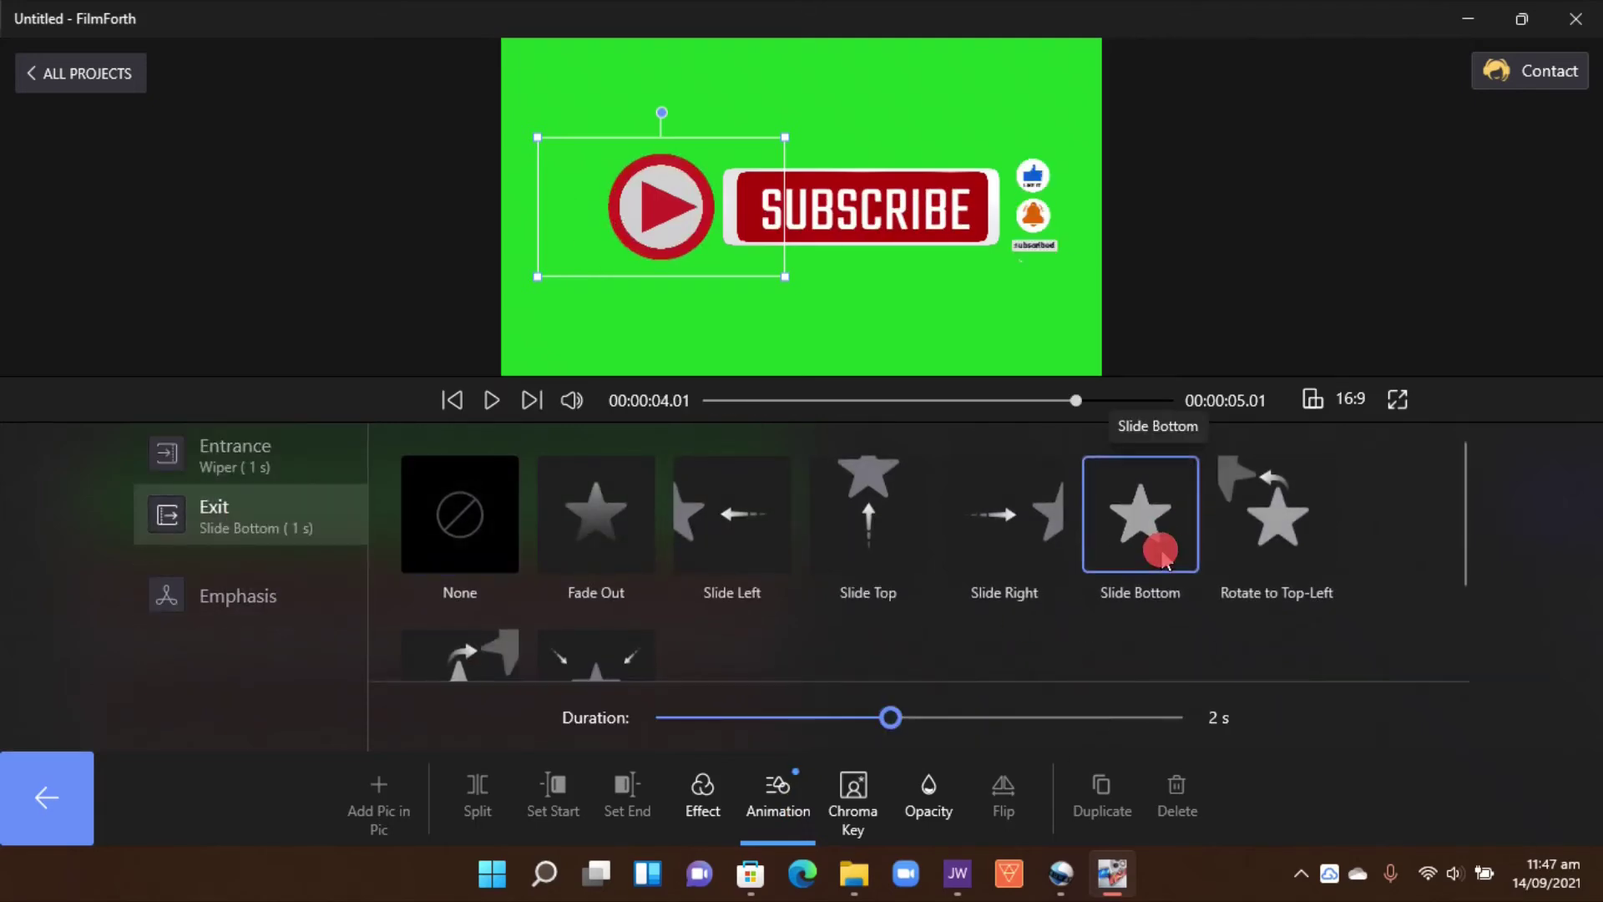
left_click(49, 800)
Give the white circle layer the same Wiper entrance and Slide Bottom exit.
left_click(347, 637)
left_click(780, 791)
left_click(230, 458)
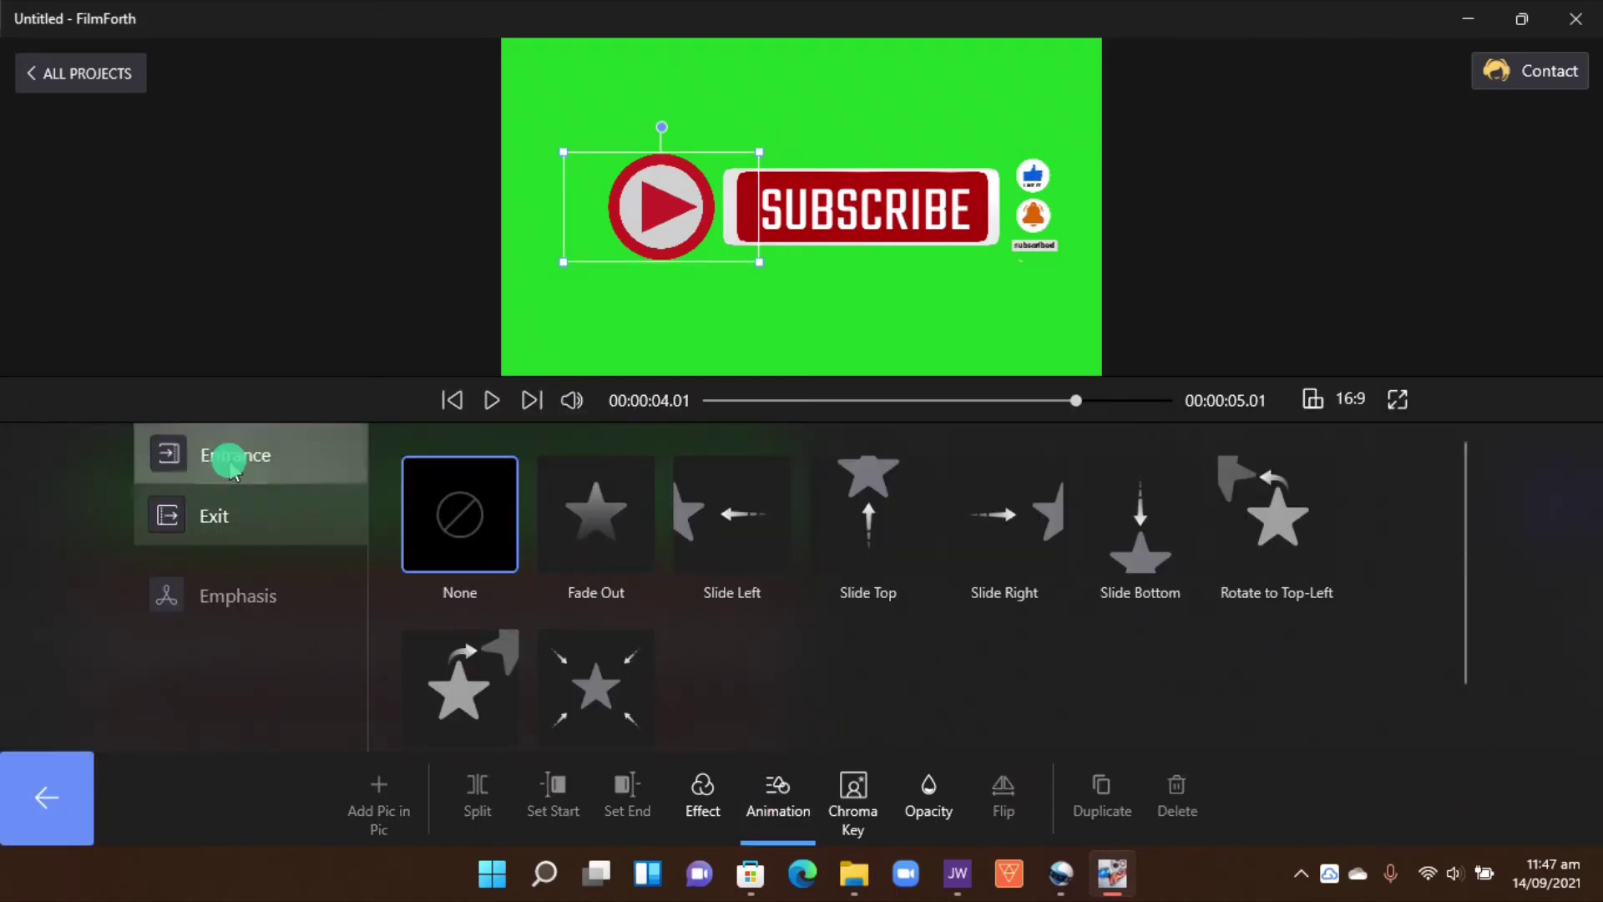
left_click(734, 522)
left_click(186, 519)
left_click(1149, 544)
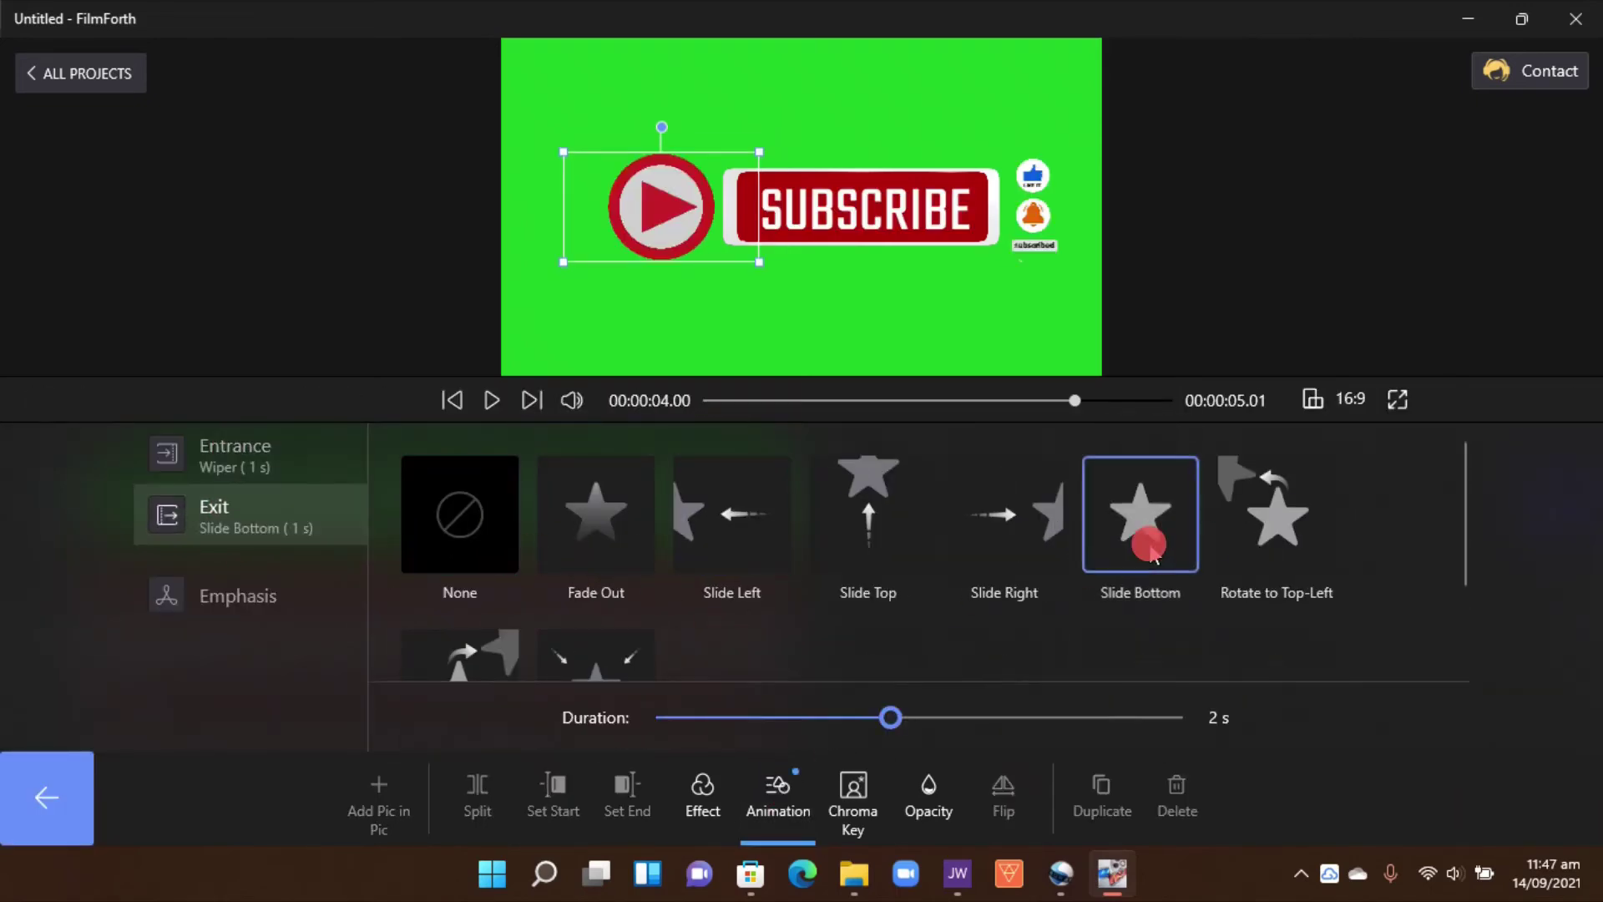
left_click(47, 798)
Animate the play-icon layer with a 1 s Slide Right entrance and 1 s Slide Bottom exit.
left_click(328, 693)
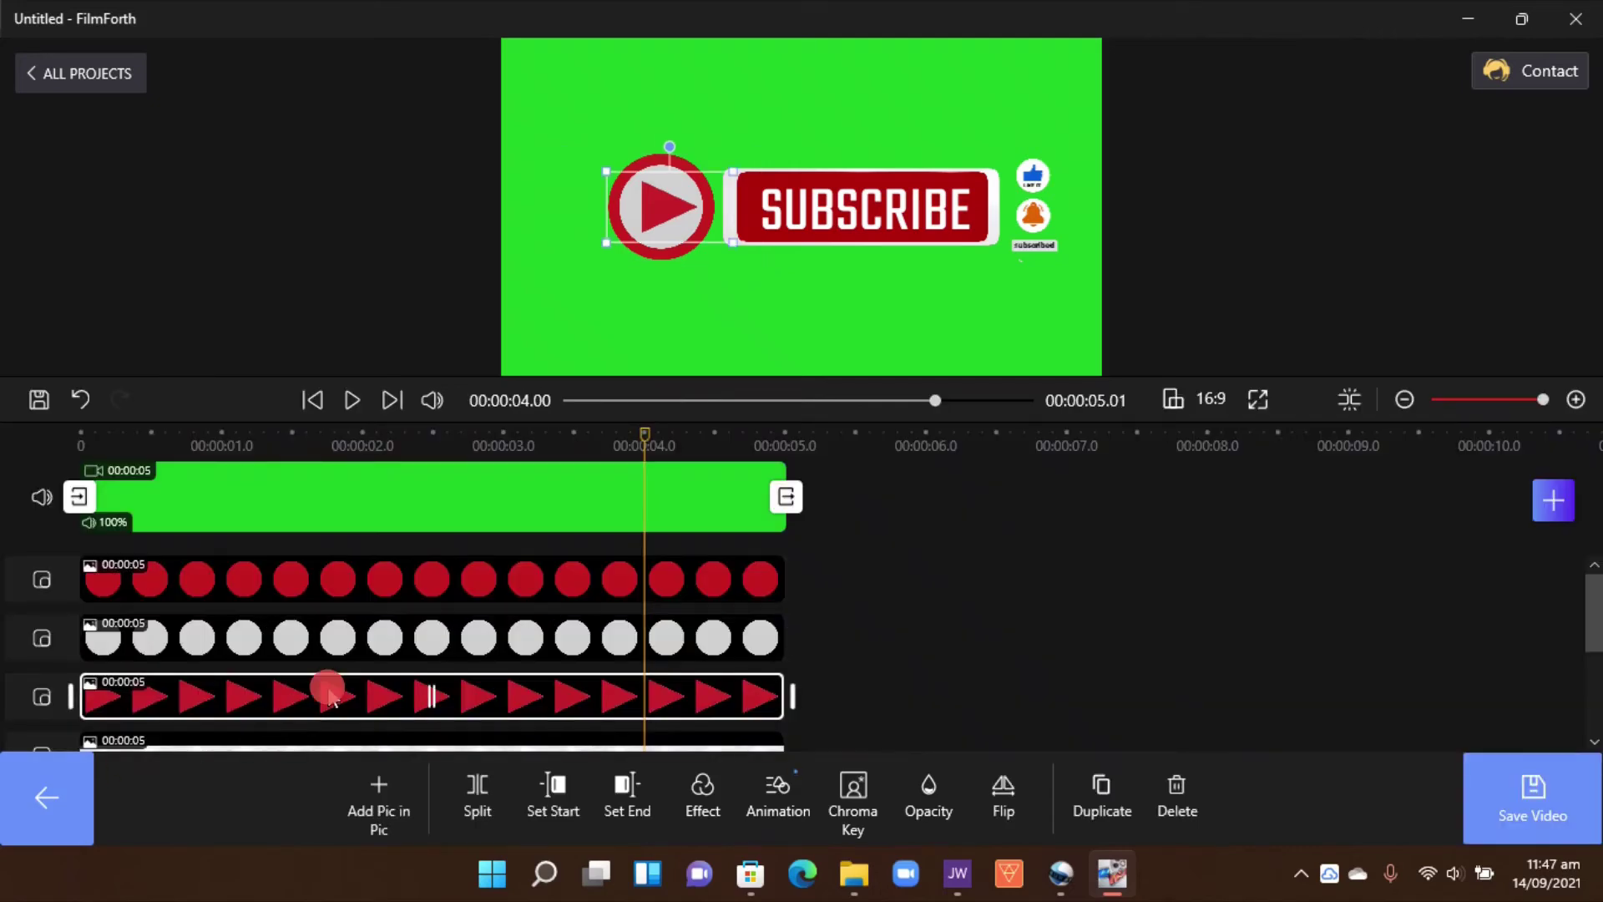
left_click(523, 637)
left_click(771, 785)
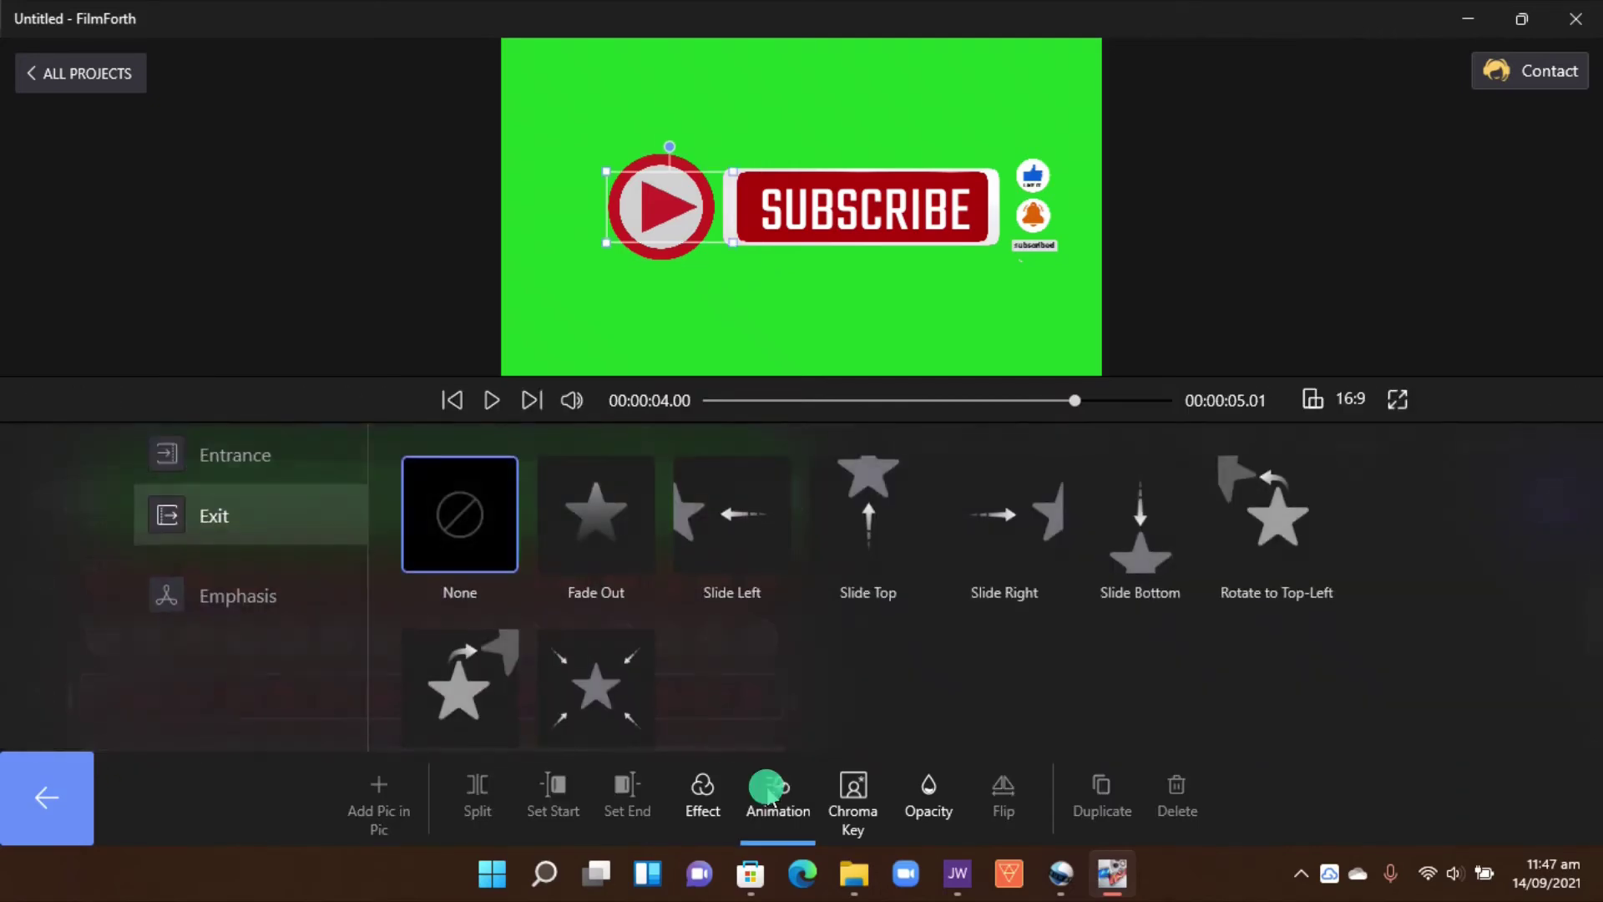
left_click(233, 454)
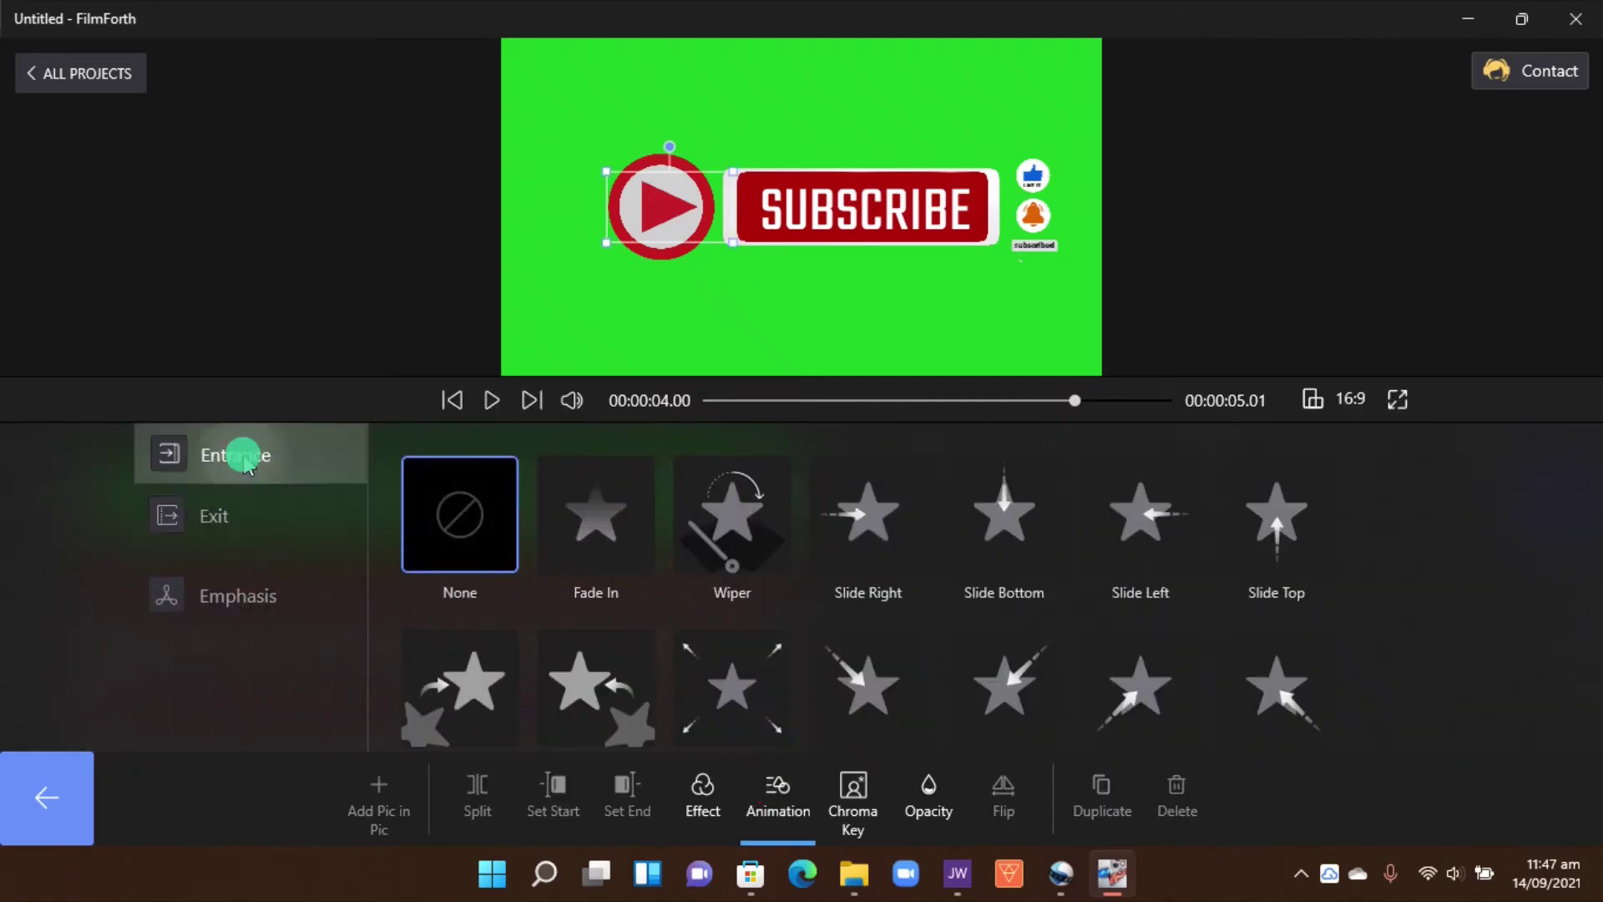
left_click(855, 532)
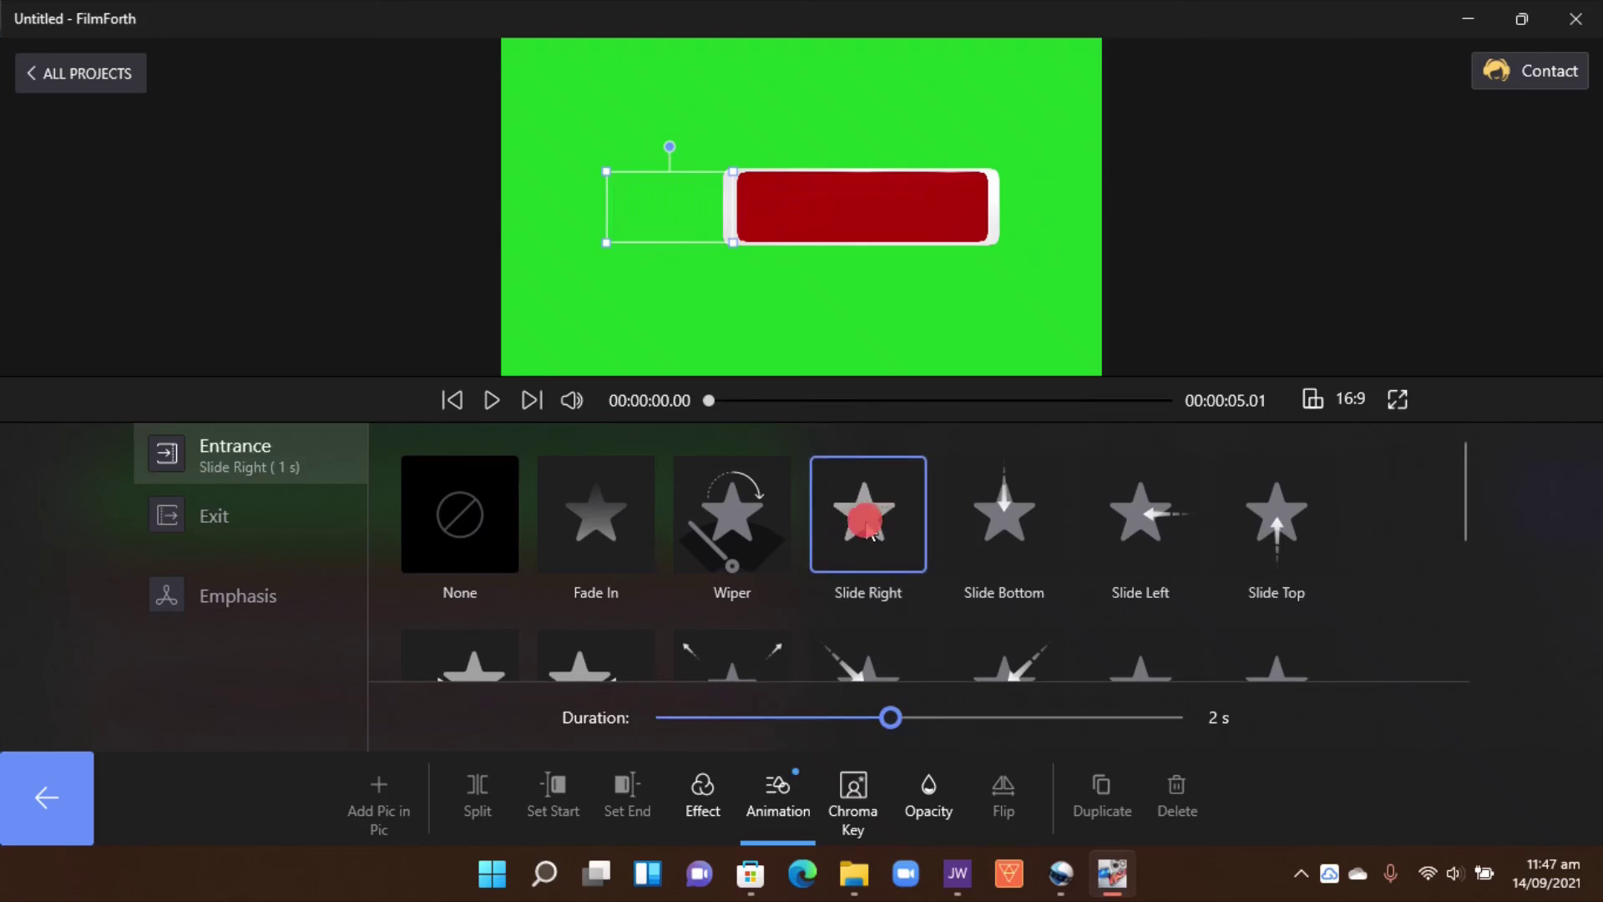
left_click(192, 496)
left_click(220, 518)
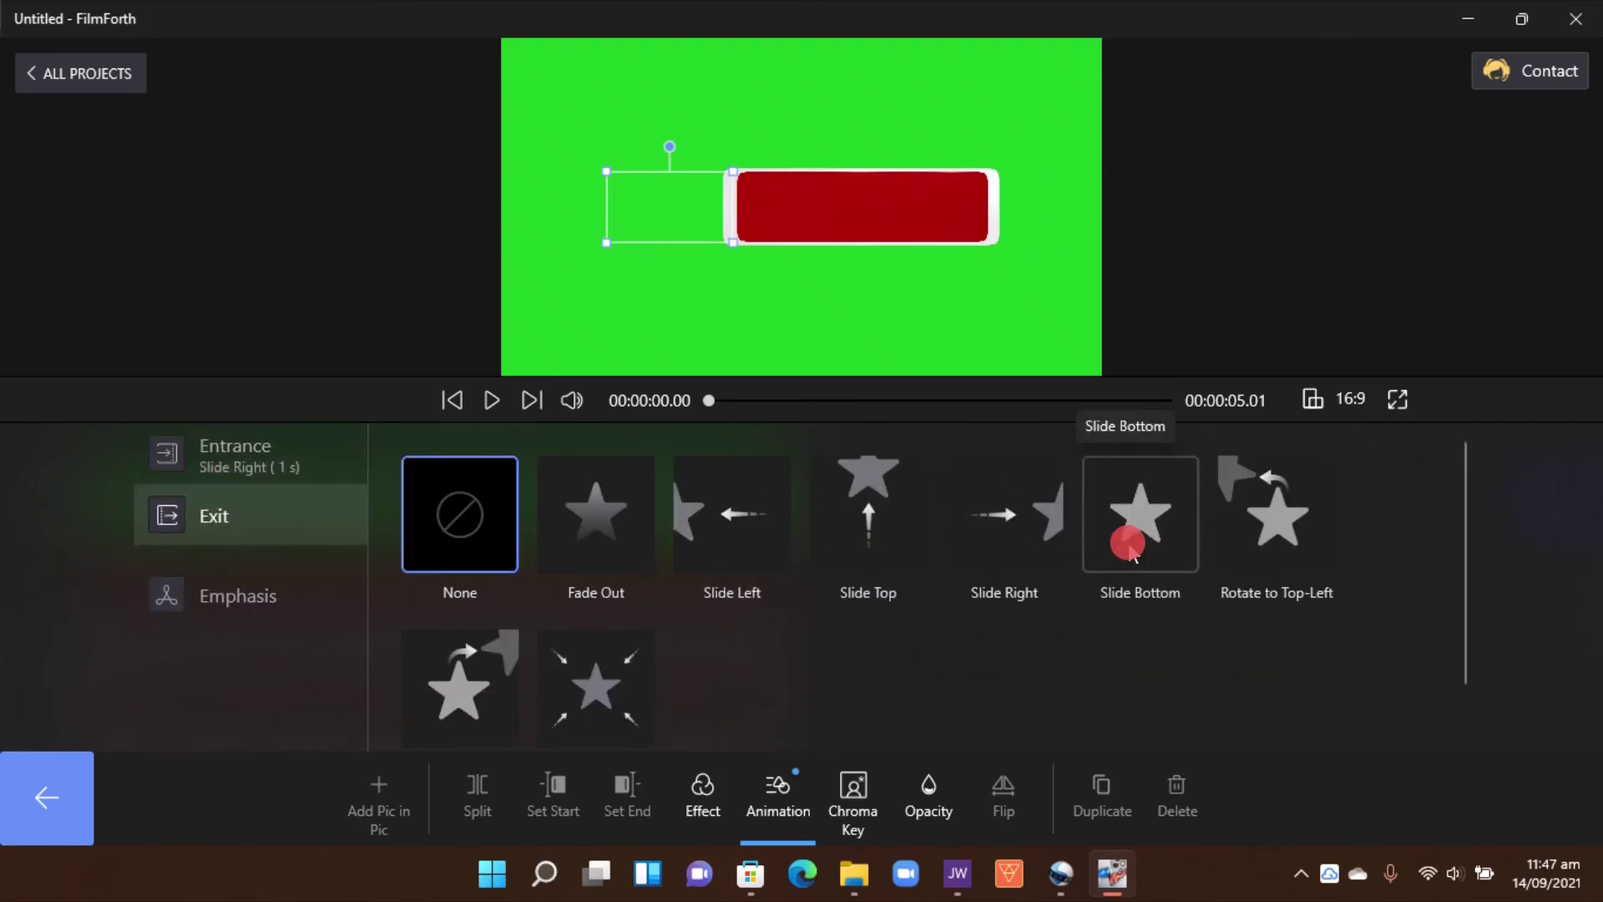
left_click(1131, 547)
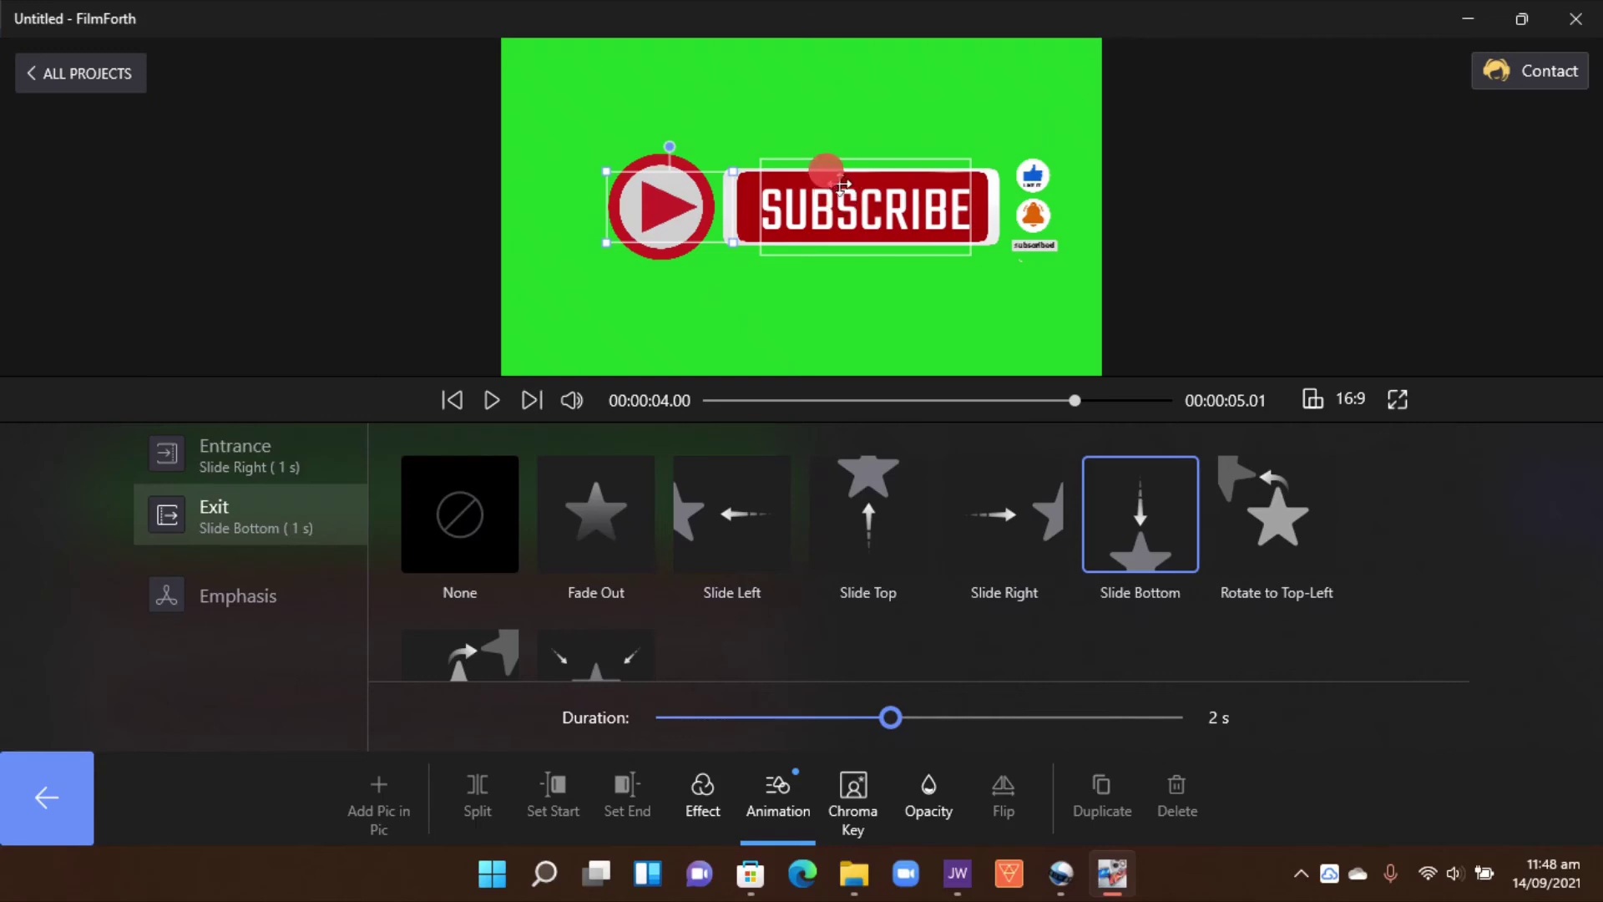
left_click(58, 794)
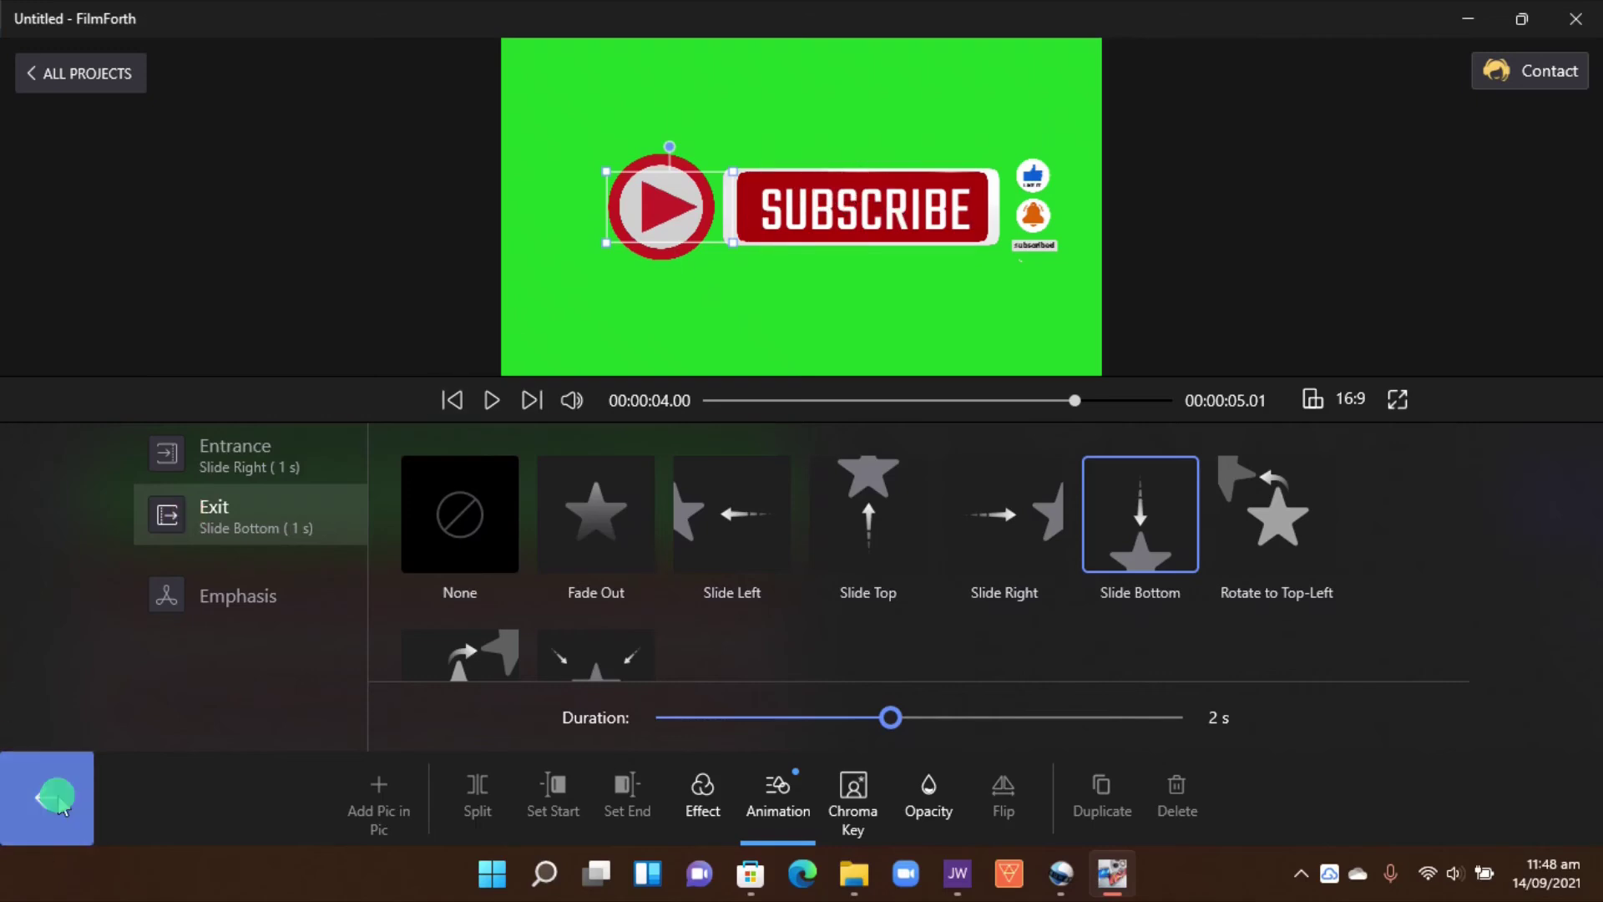
Give the white button outline a Slide Top entrance and a Slide Bottom exit.
scroll(378, 665, "down", 1)
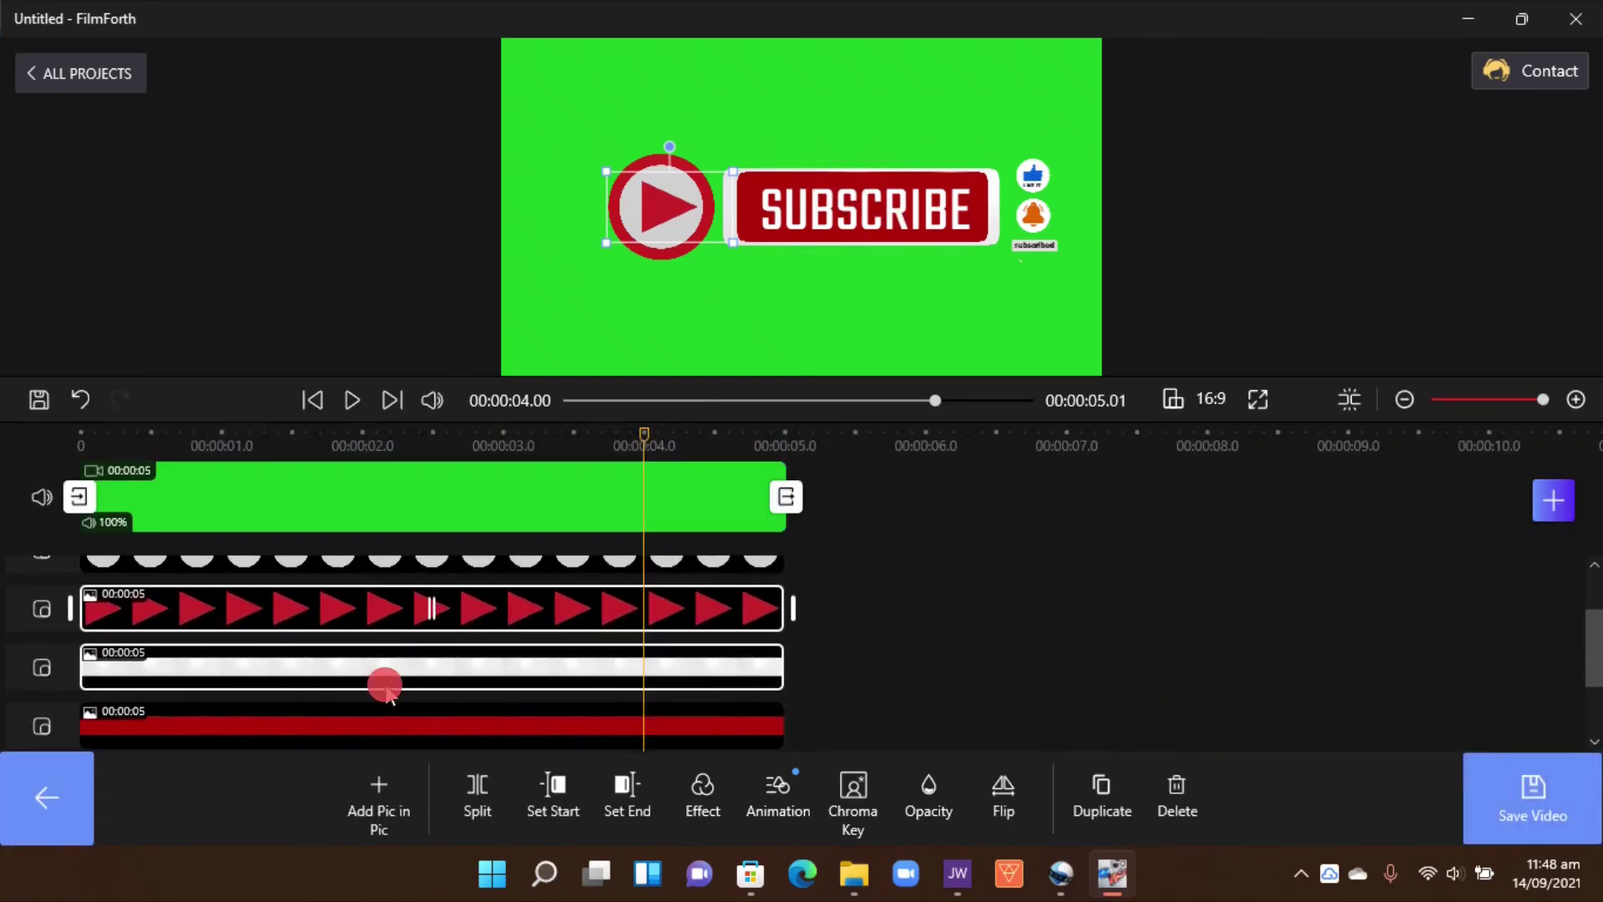
left_click(380, 671)
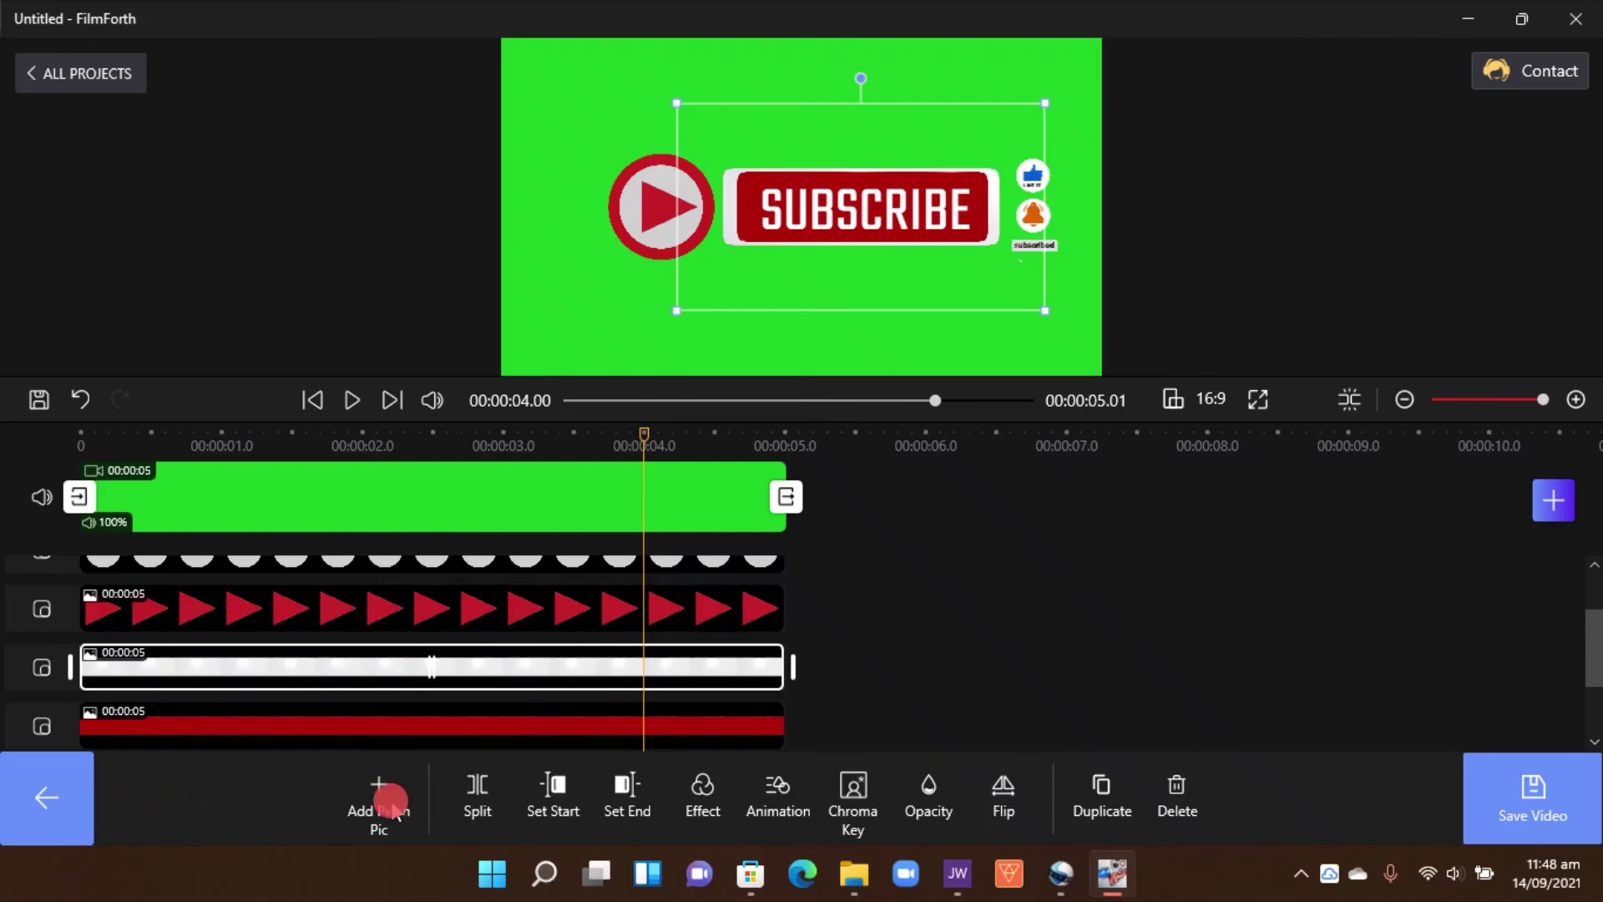
left_click(778, 798)
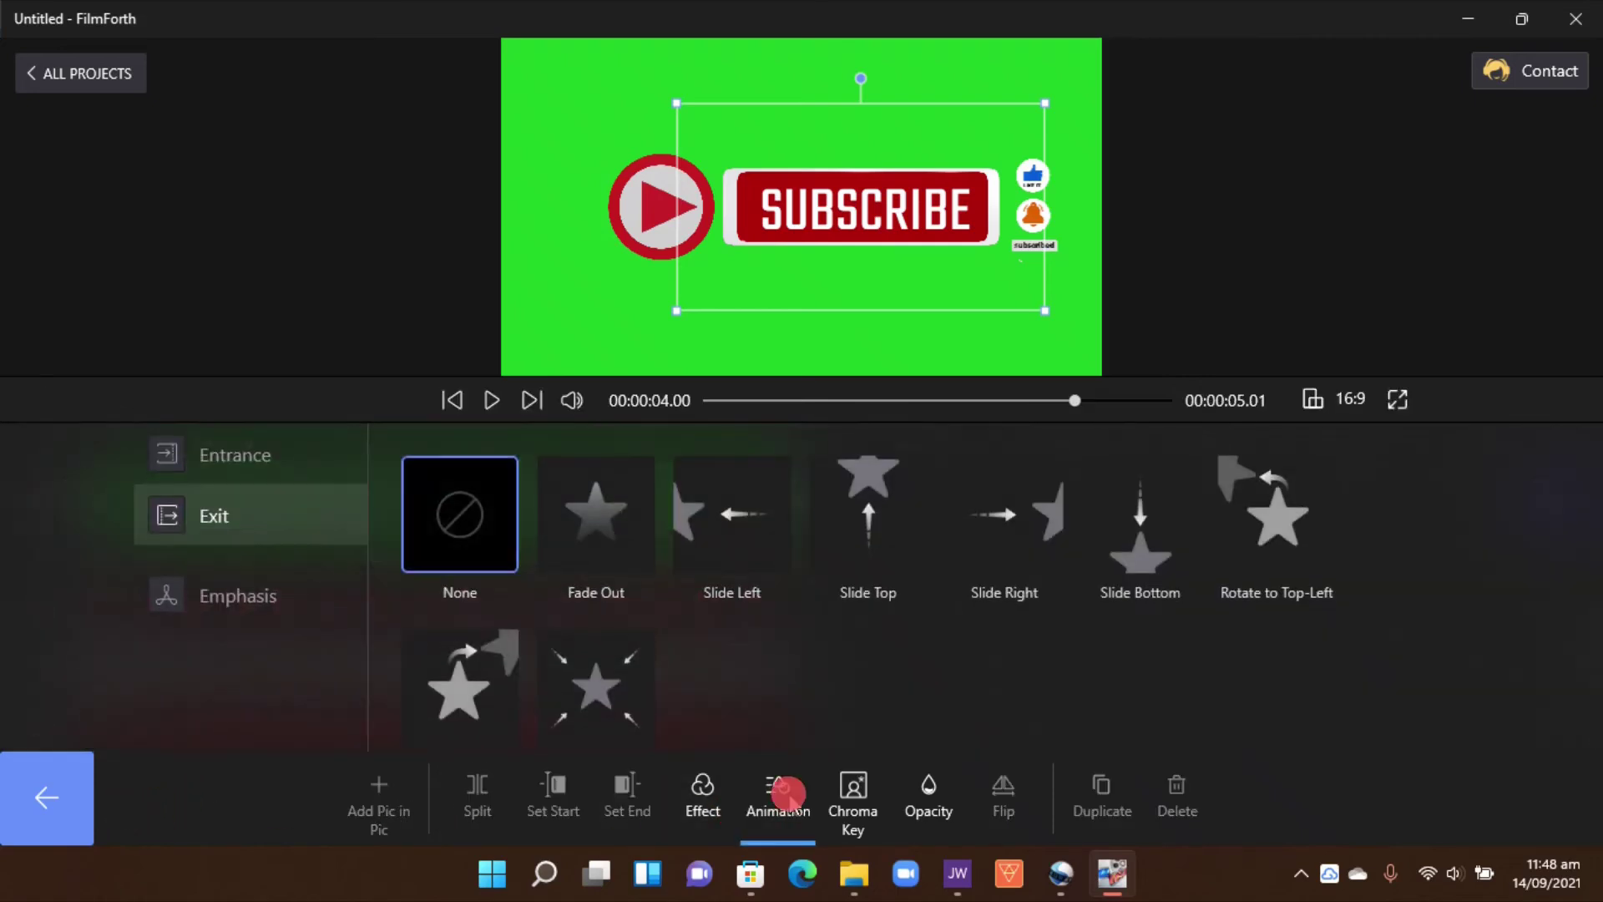
left_click(282, 465)
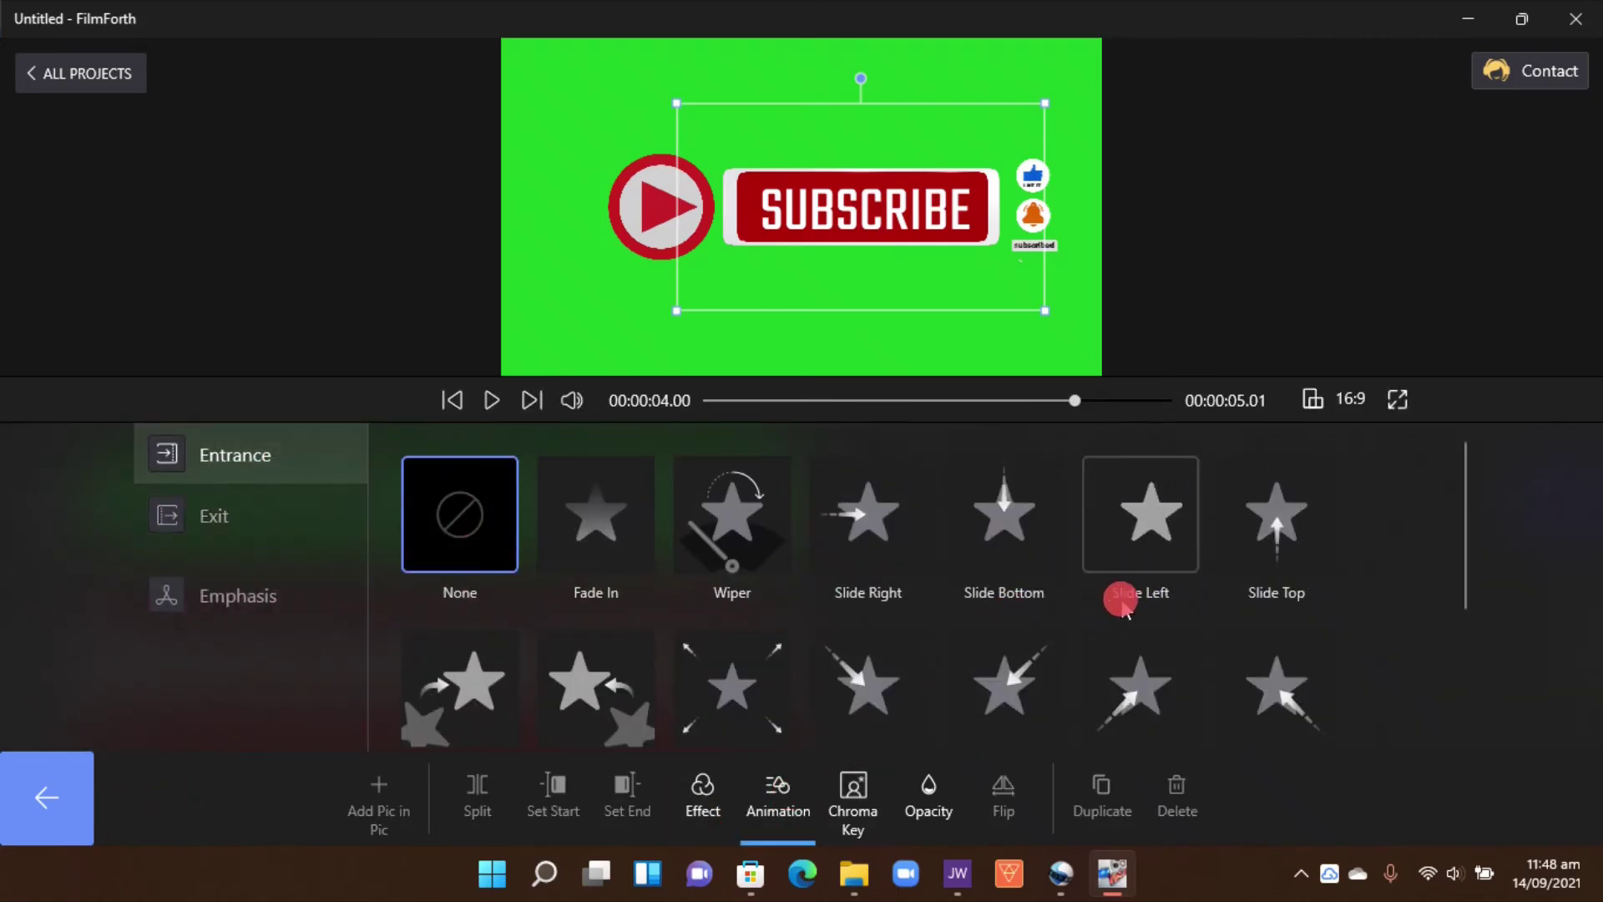
left_click(1279, 543)
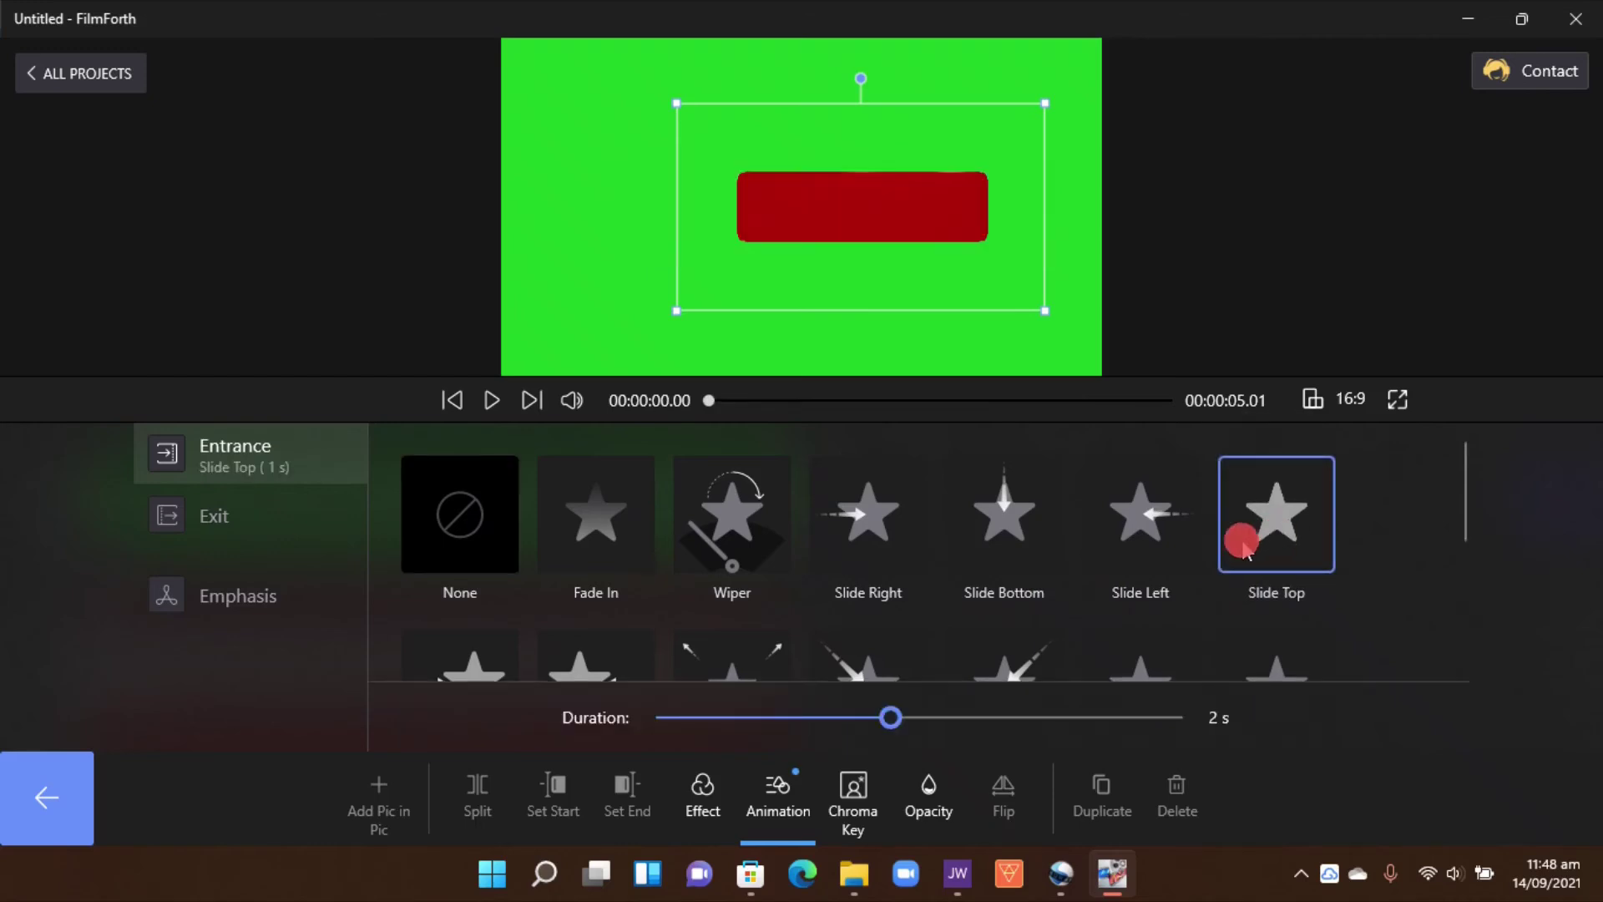
left_click(1140, 555)
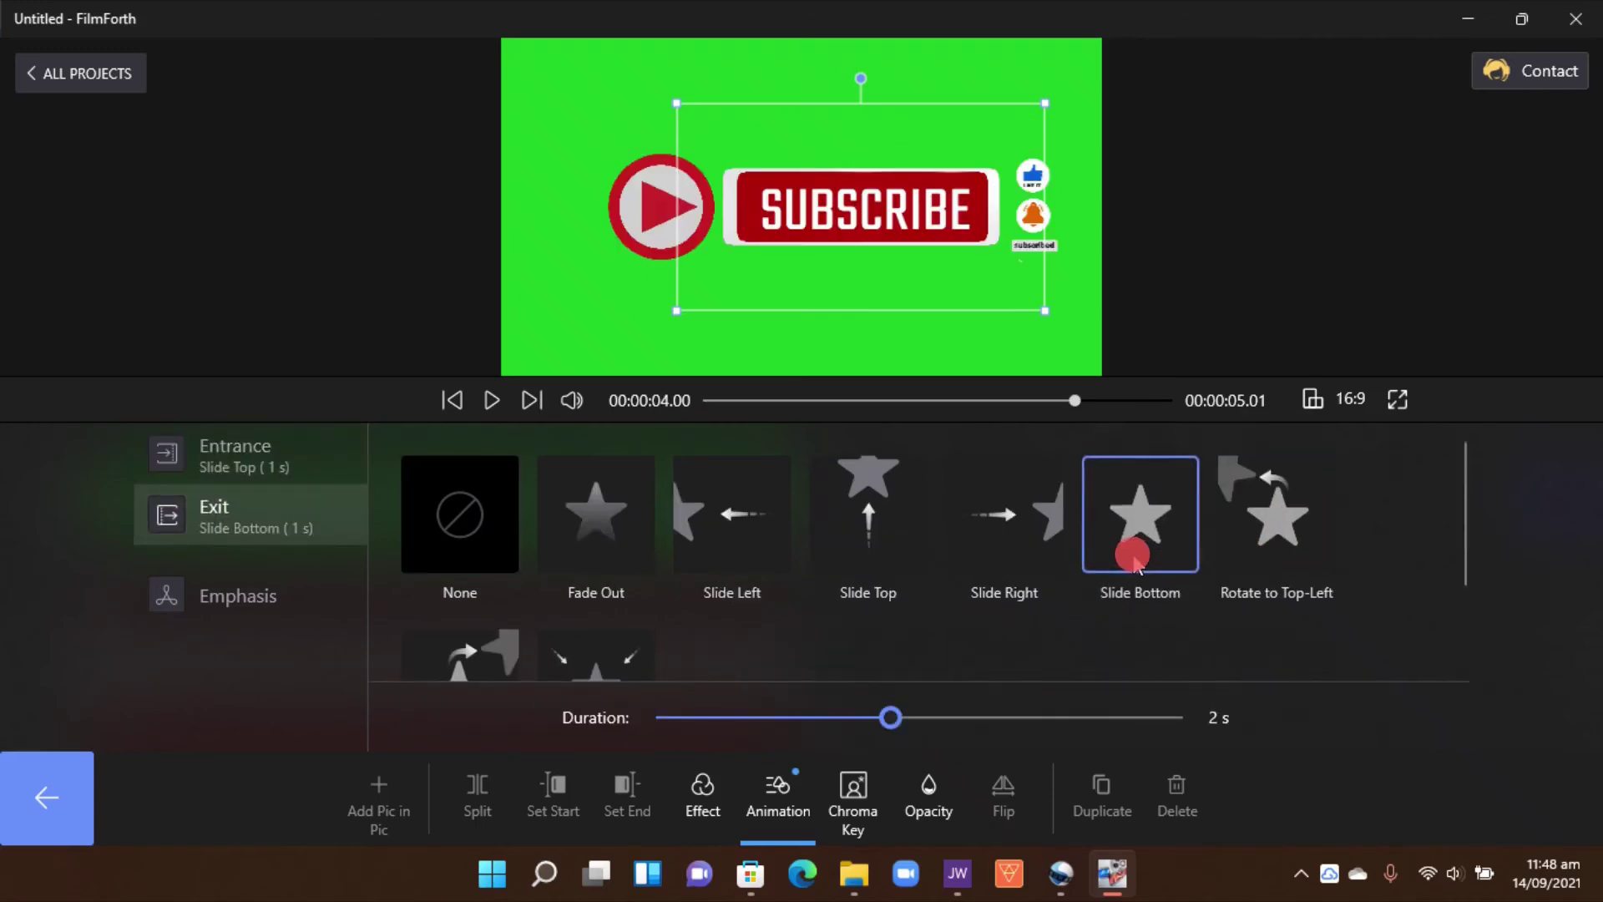
left_click(391, 722)
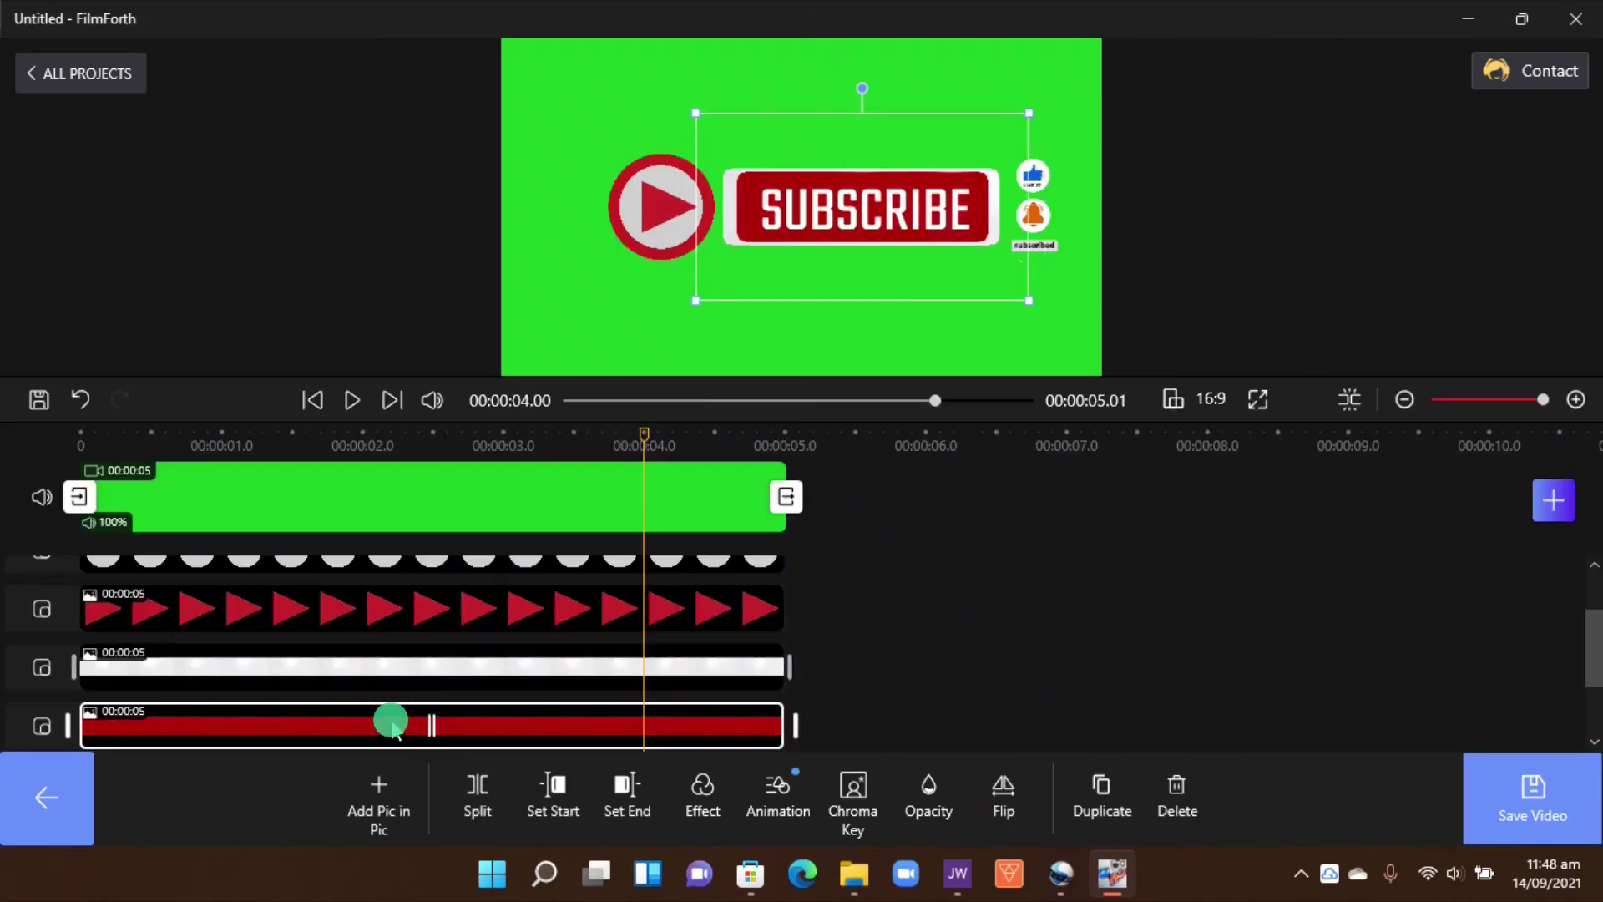
Give the red bar a Rotate from Bottom-Left entrance and Slide Bottom exit, then preview.
left_click(354, 533)
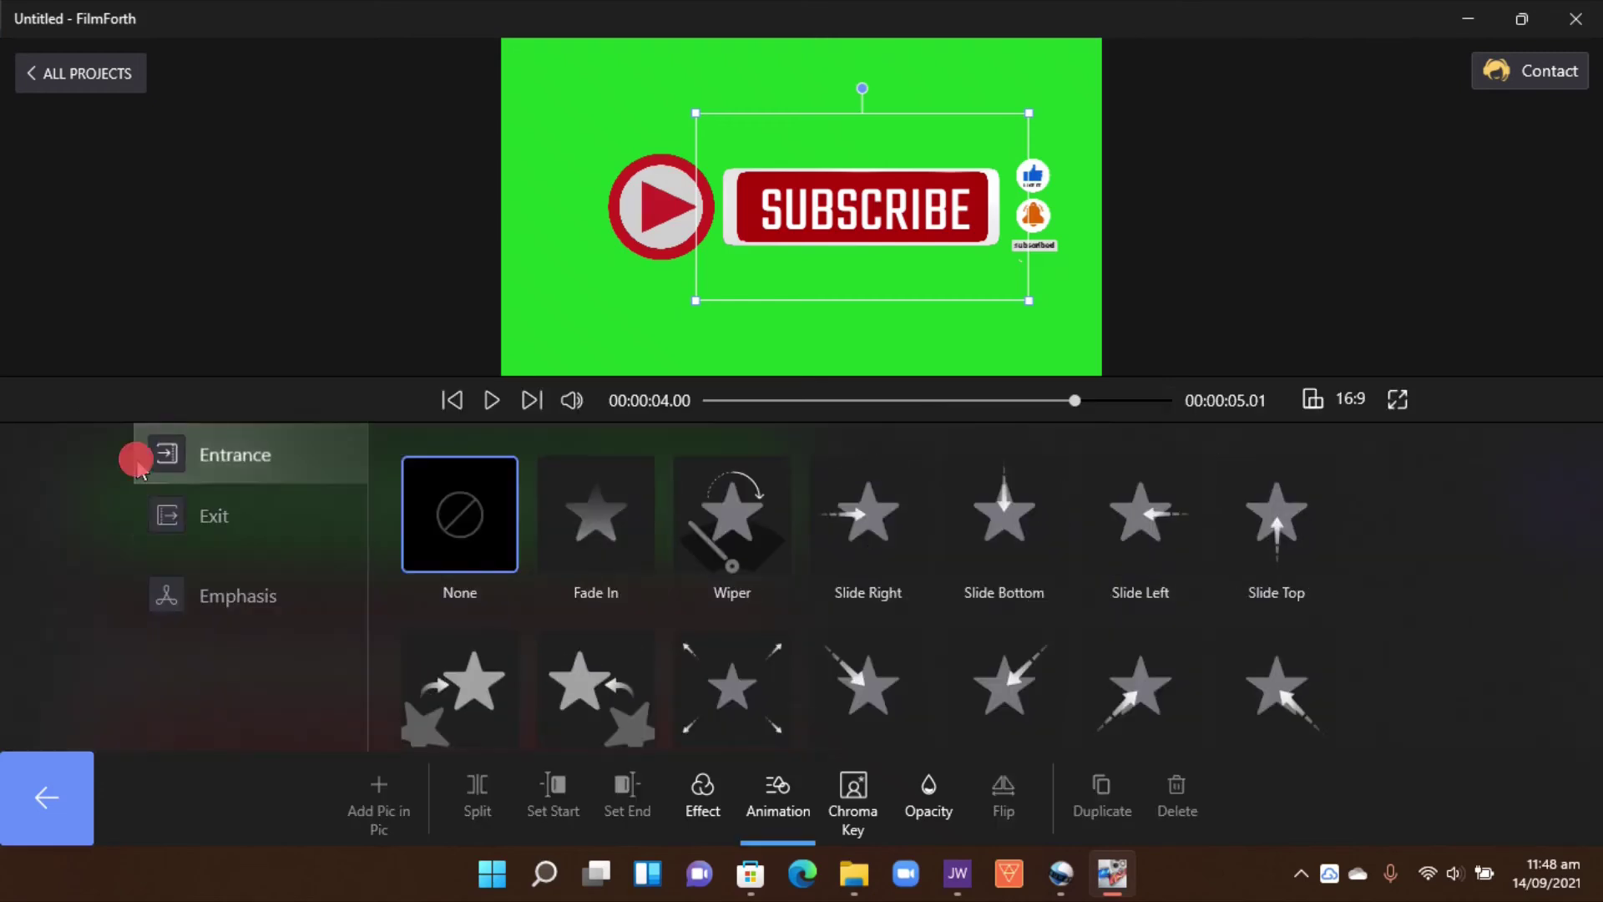
left_click(451, 684)
left_click(208, 517)
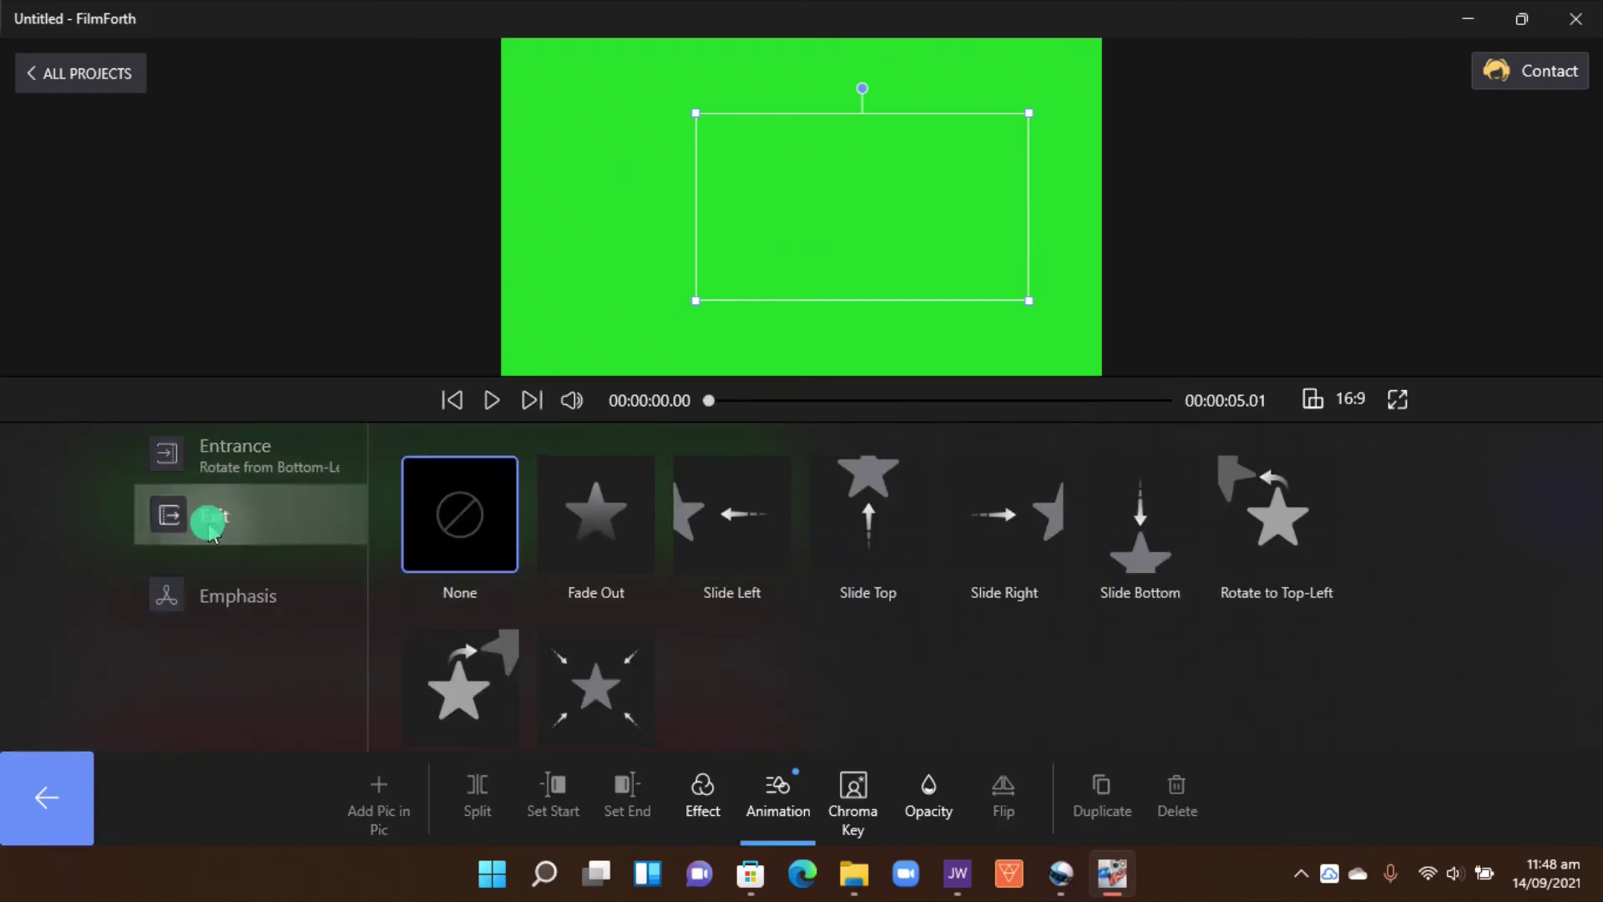
left_click(1121, 525)
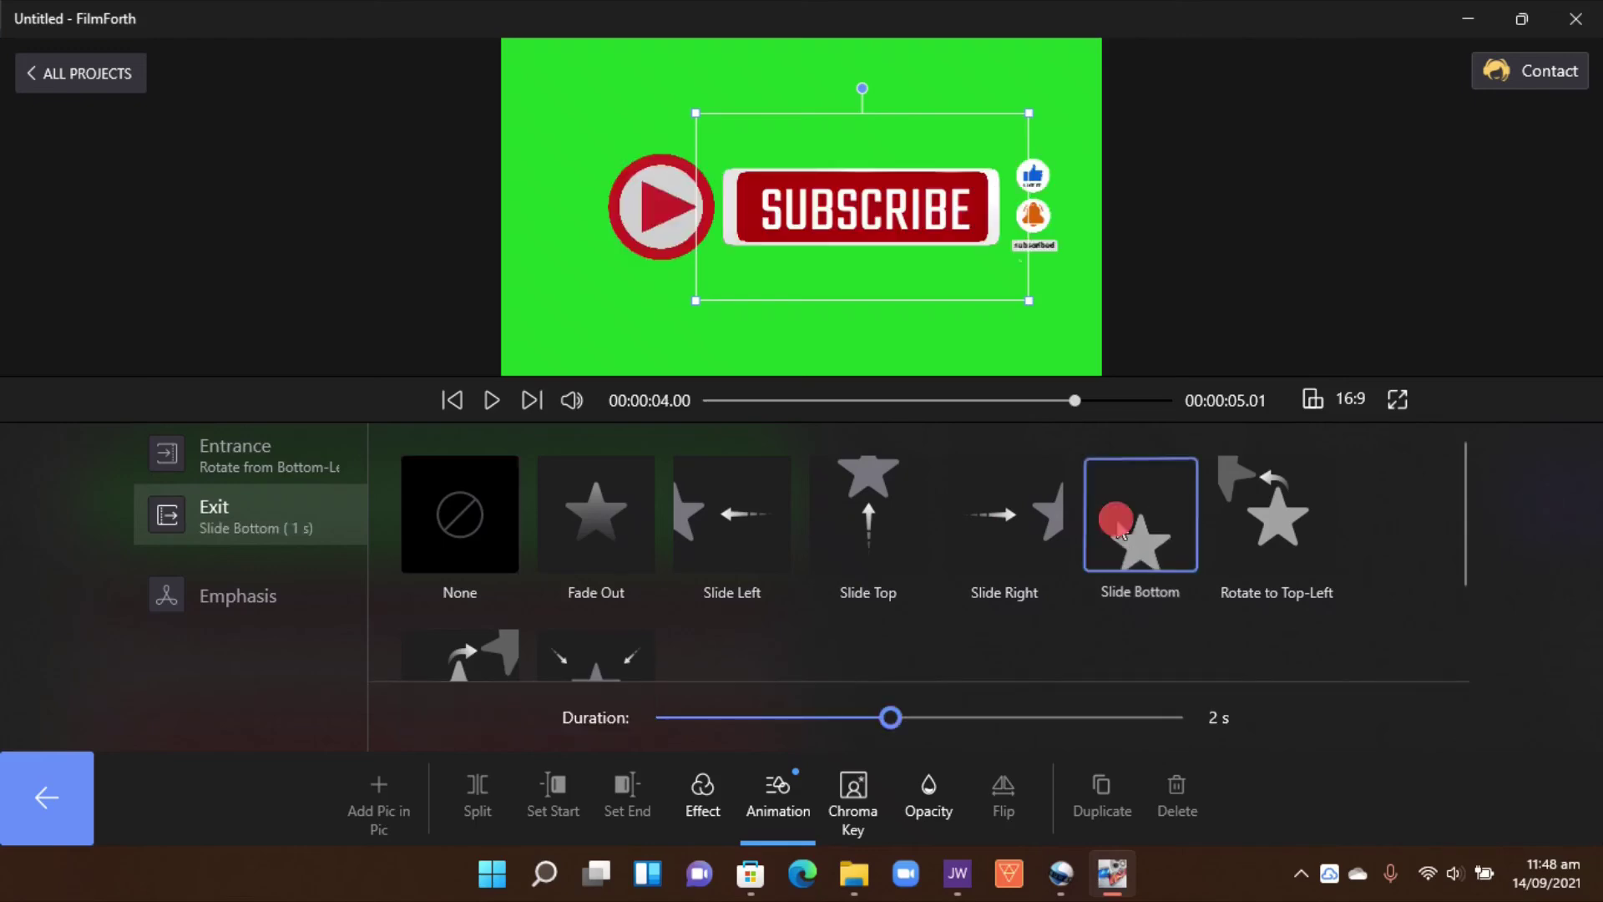
left_click(491, 400)
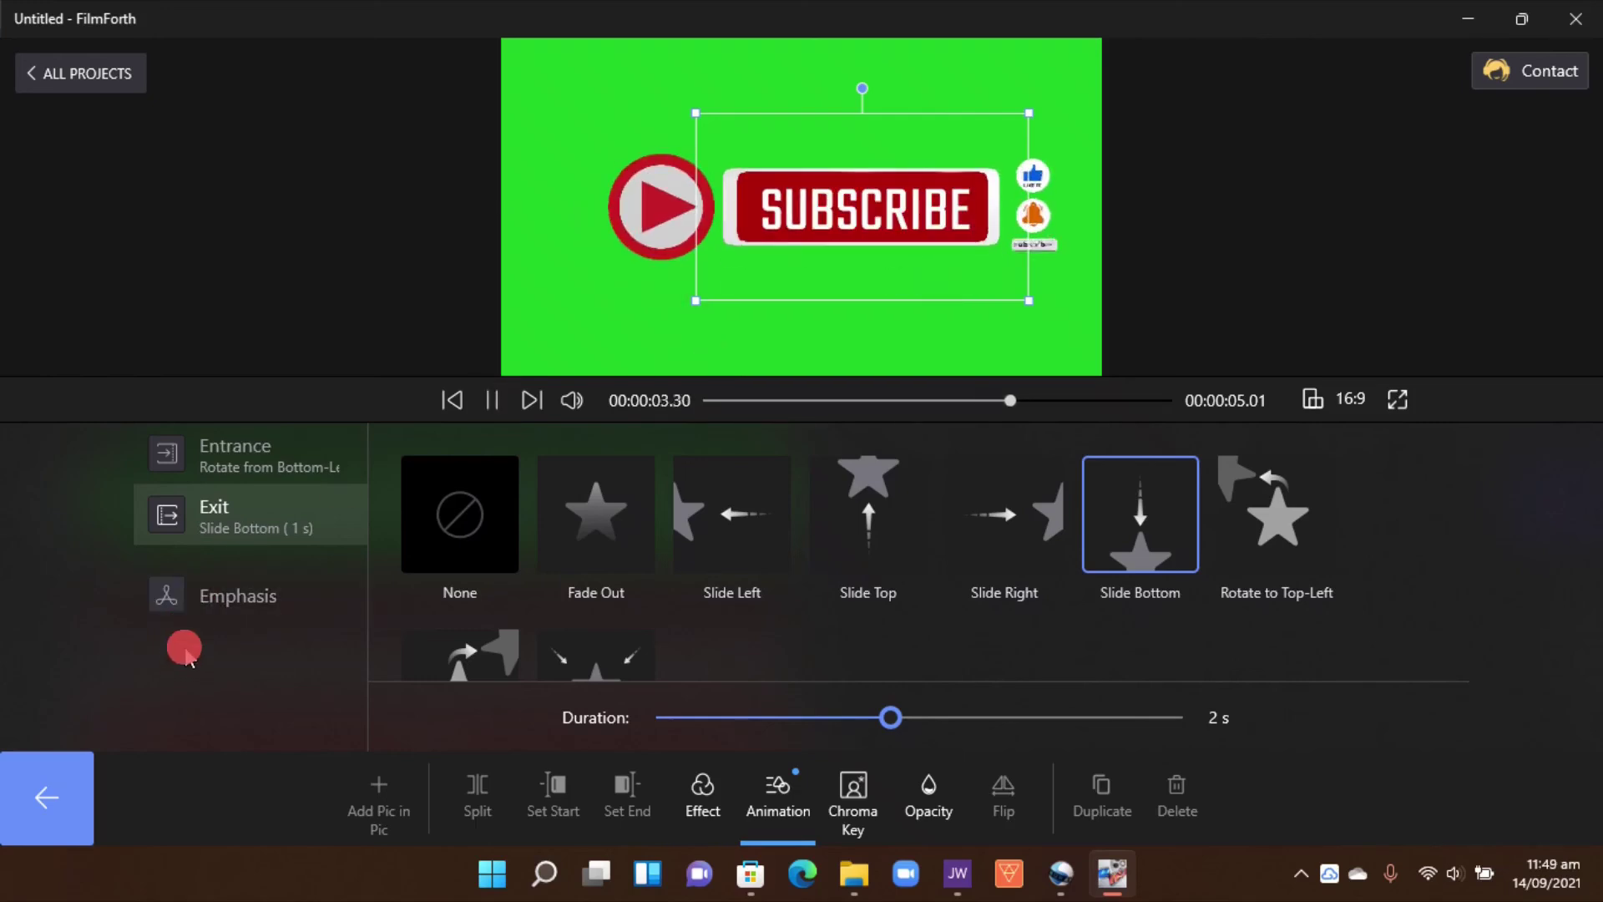
End the SUBSCRIBE text clip at about 4.58 s and preview it from the start.
left_click(181, 648)
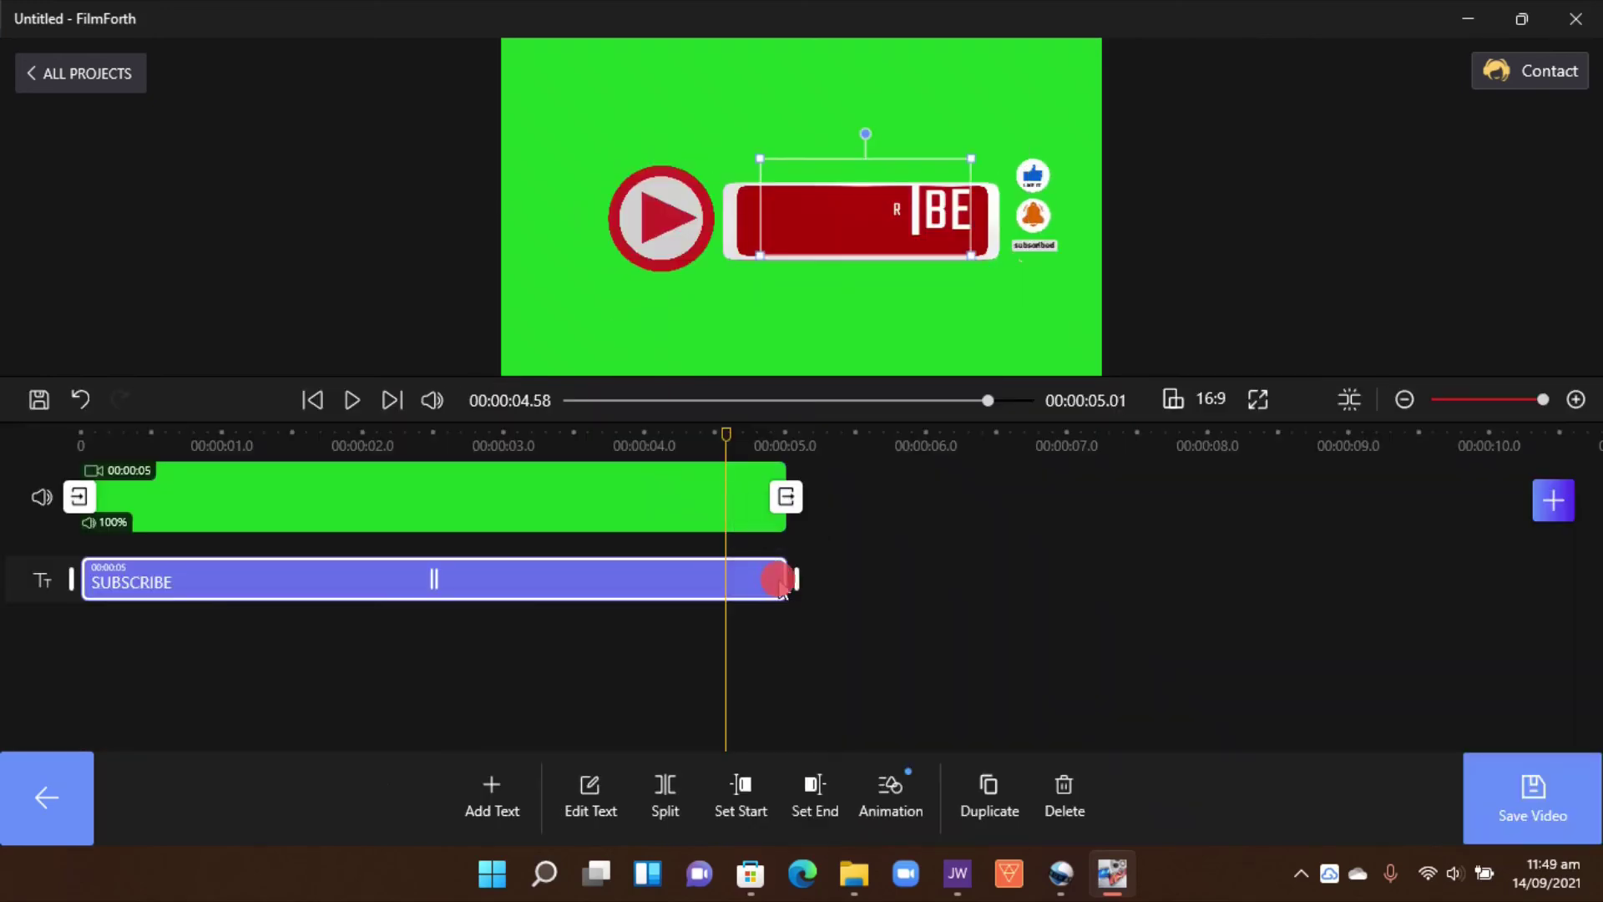
left_click_drag(793, 577, 724, 576)
left_click_drag(732, 415, 50, 439)
key("space")
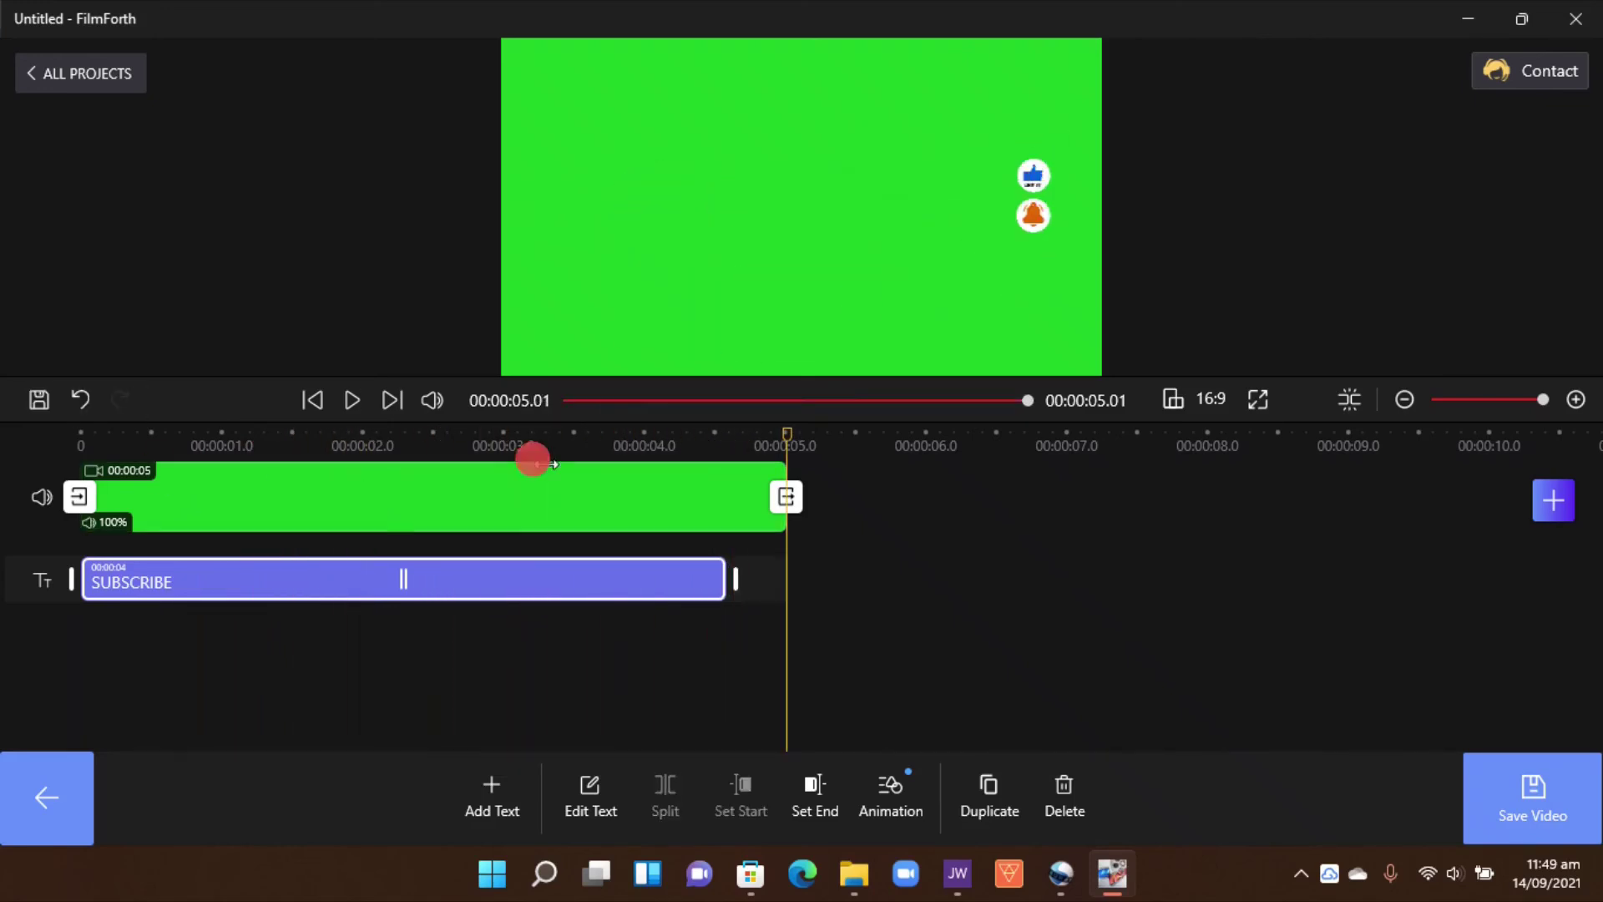
Shorten the like-and-bell icons clip so it ends shortly before 5 s.
left_click(25, 792)
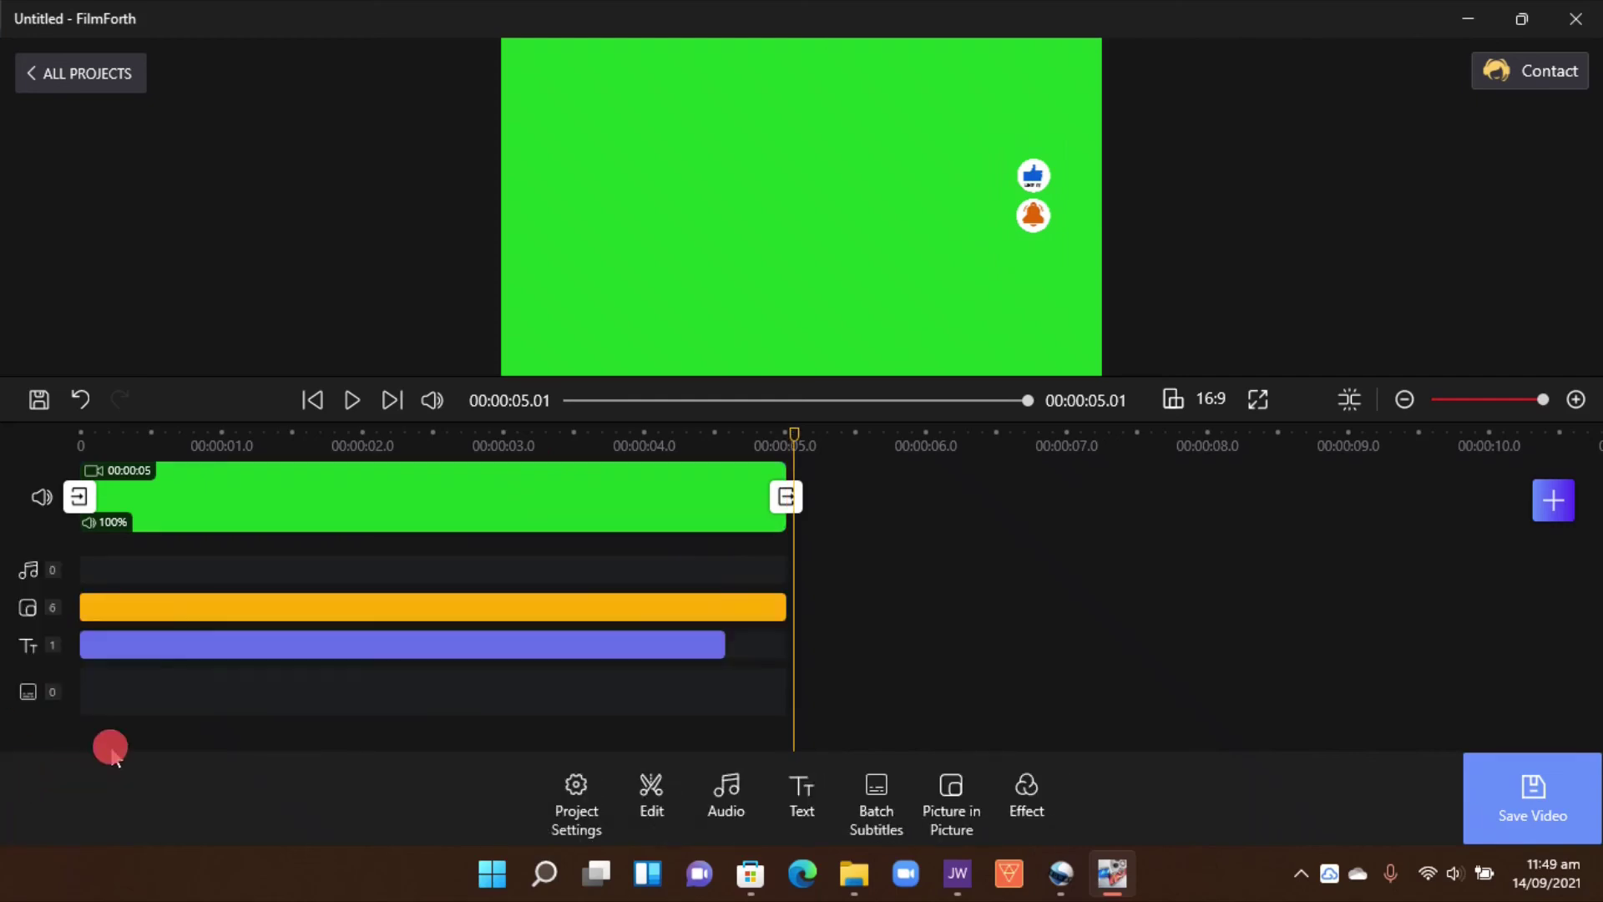
left_click(168, 605)
scroll(501, 634, "down", 3)
left_click(768, 675)
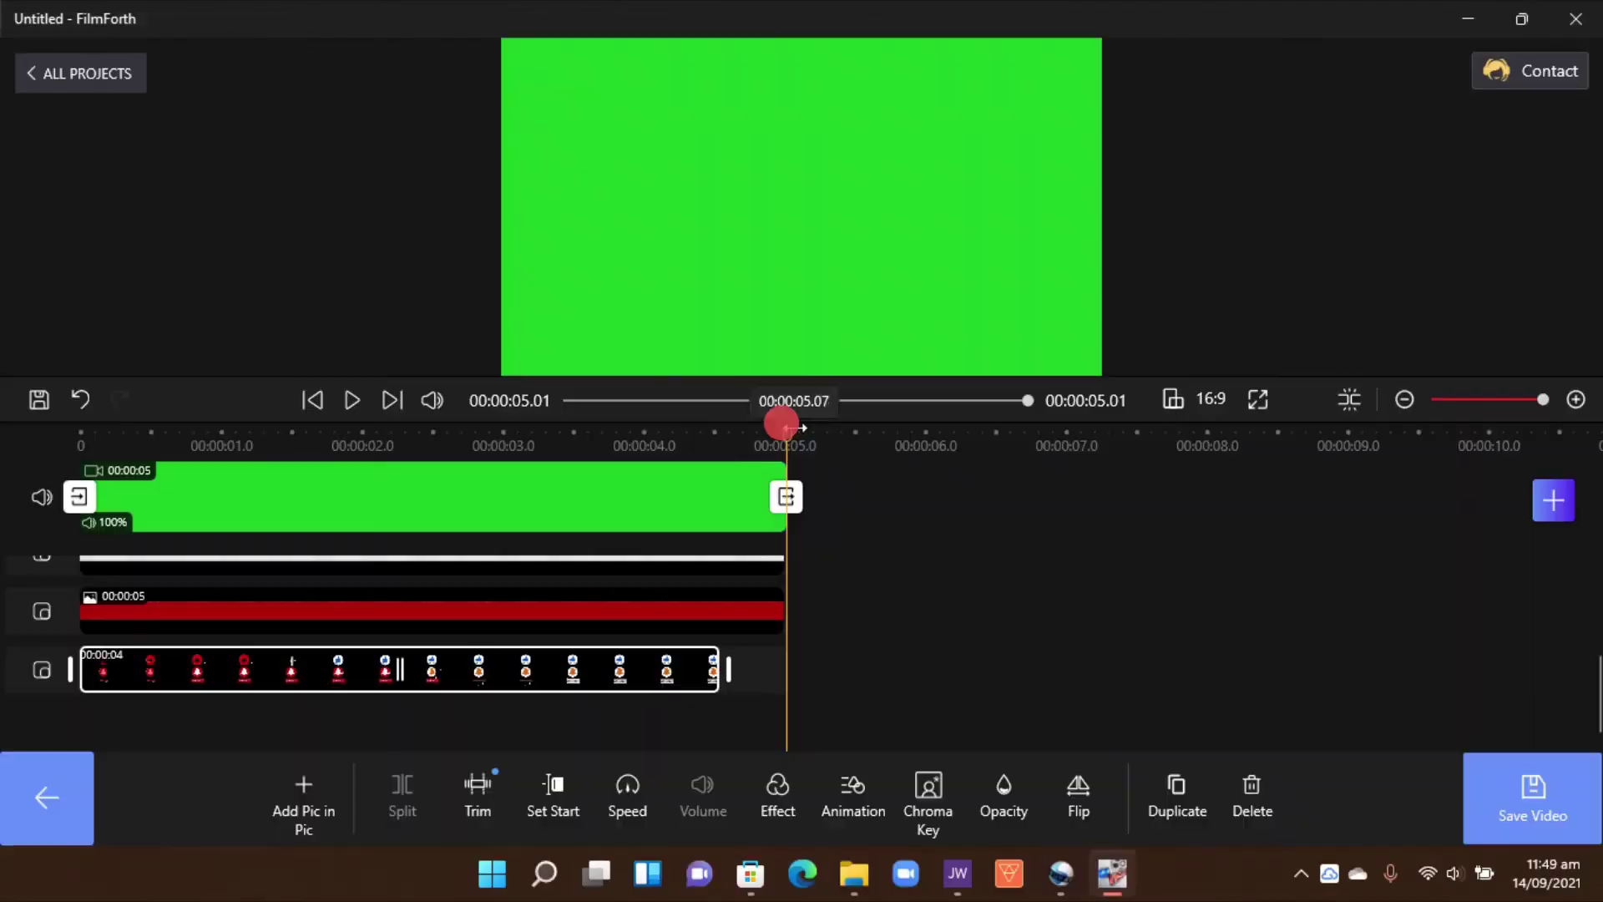
left_click_drag(781, 426, 618, 451)
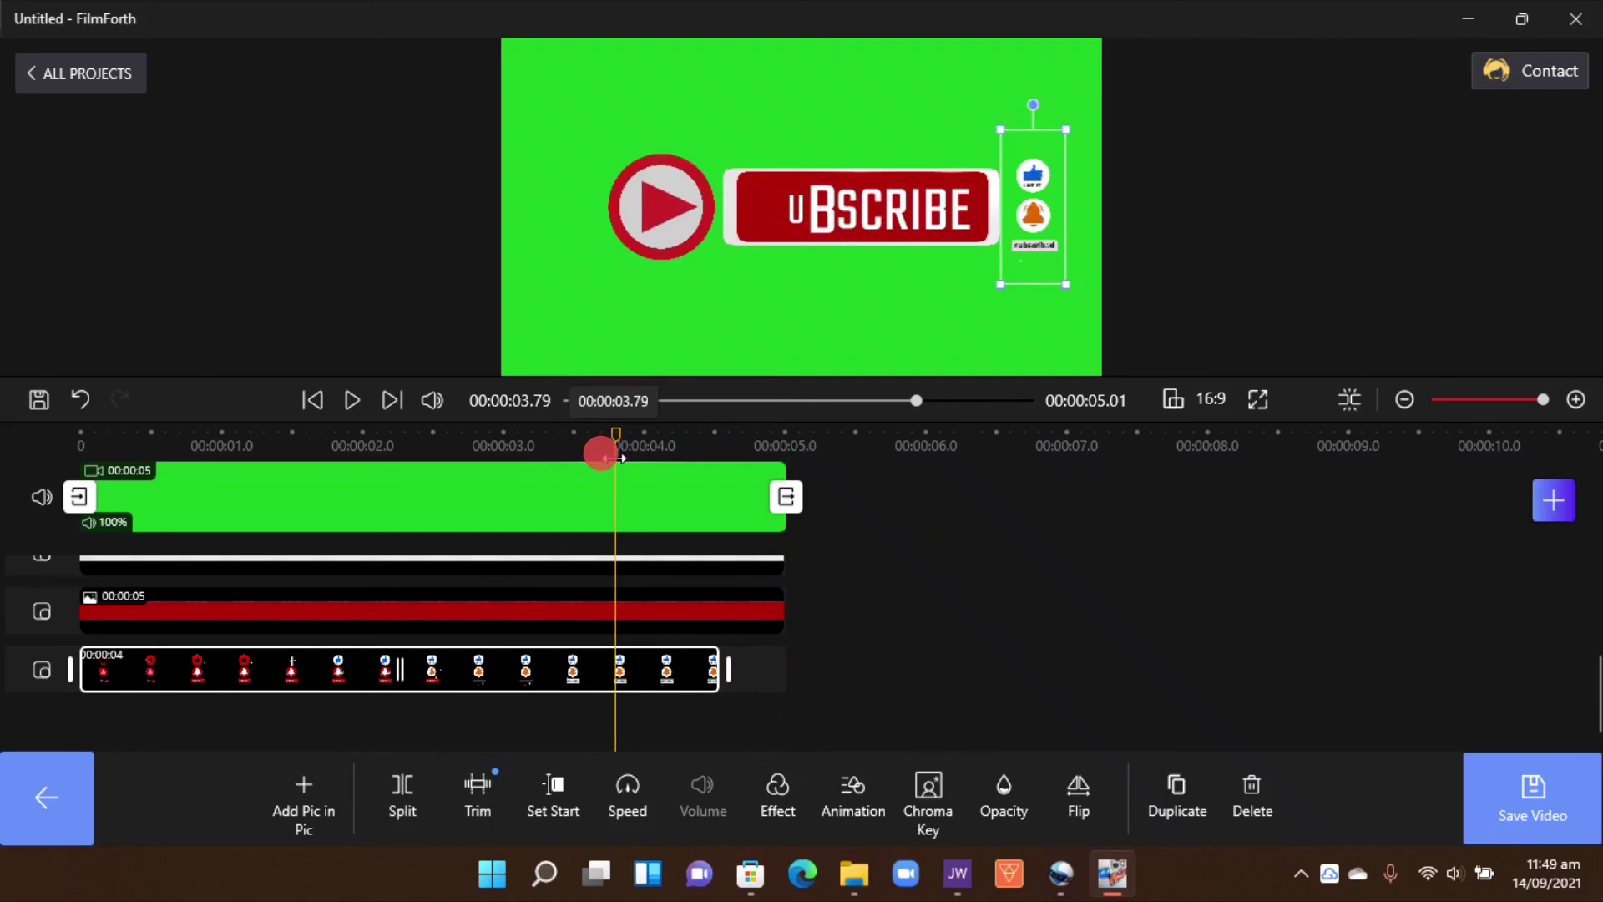
left_click(1531, 794)
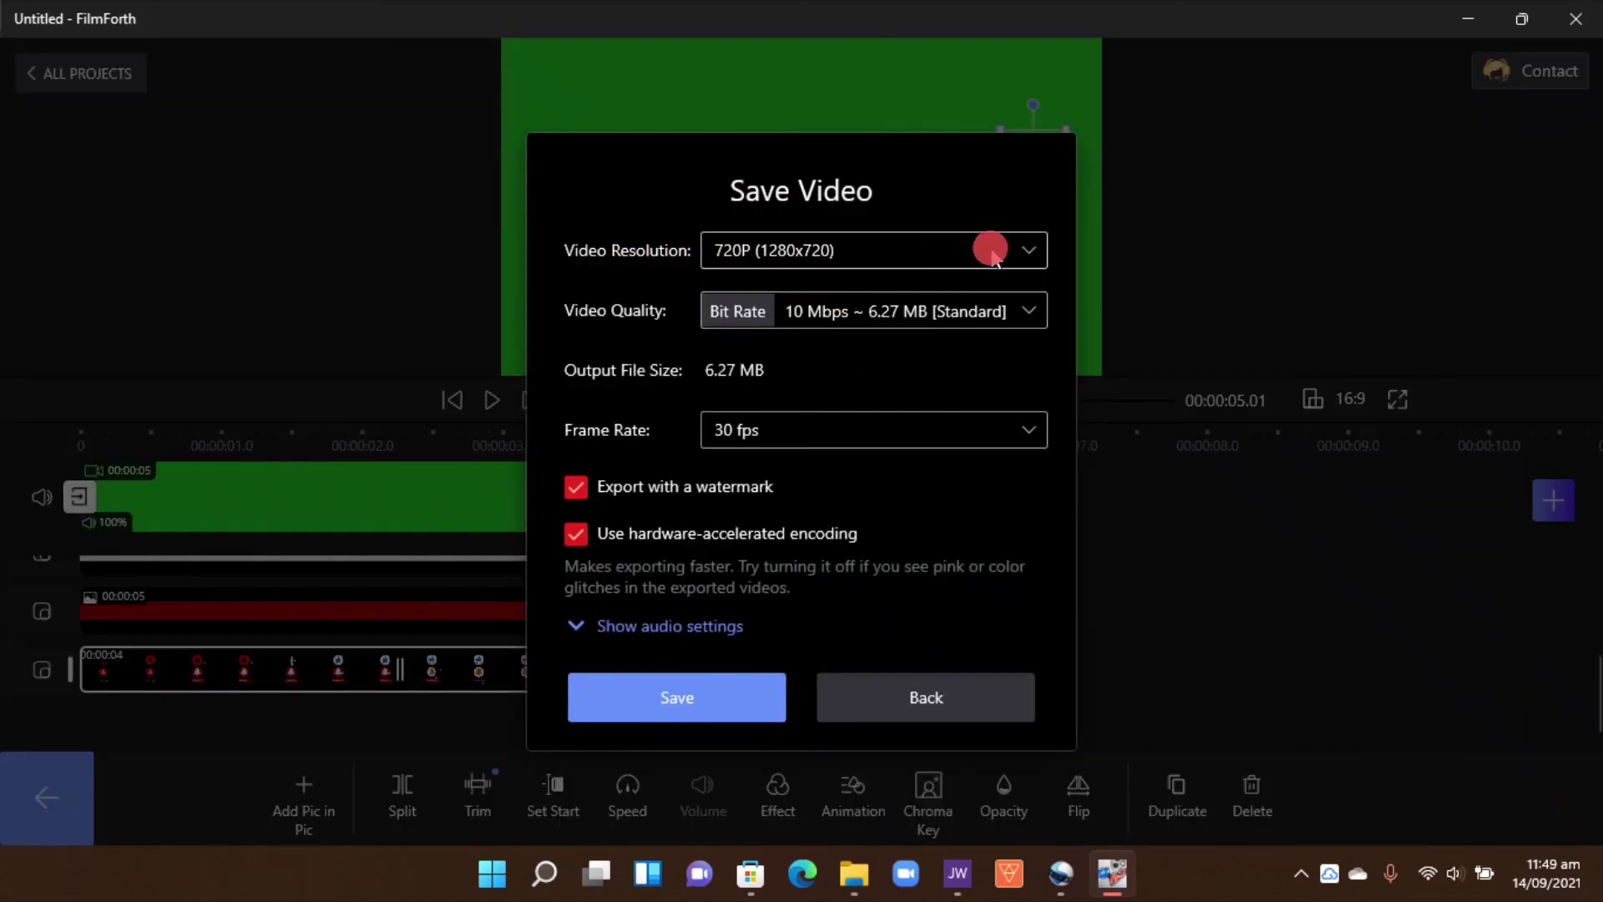
Set the export to 1080P (1920x1080) with the watermark turned off, and save.
left_click(1035, 250)
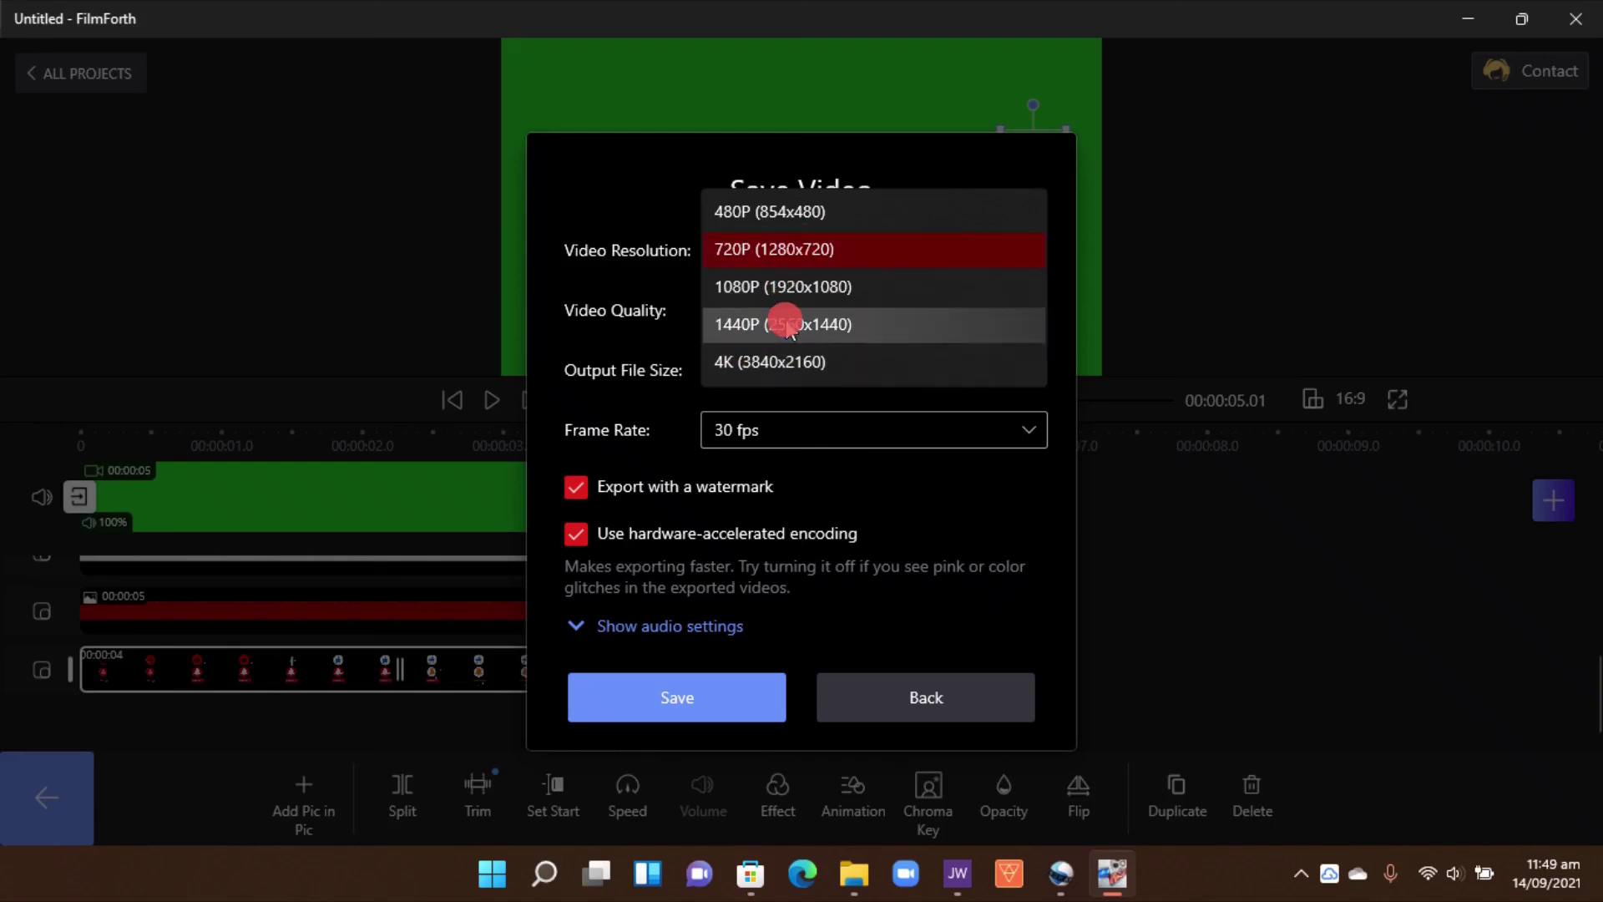
left_click(801, 288)
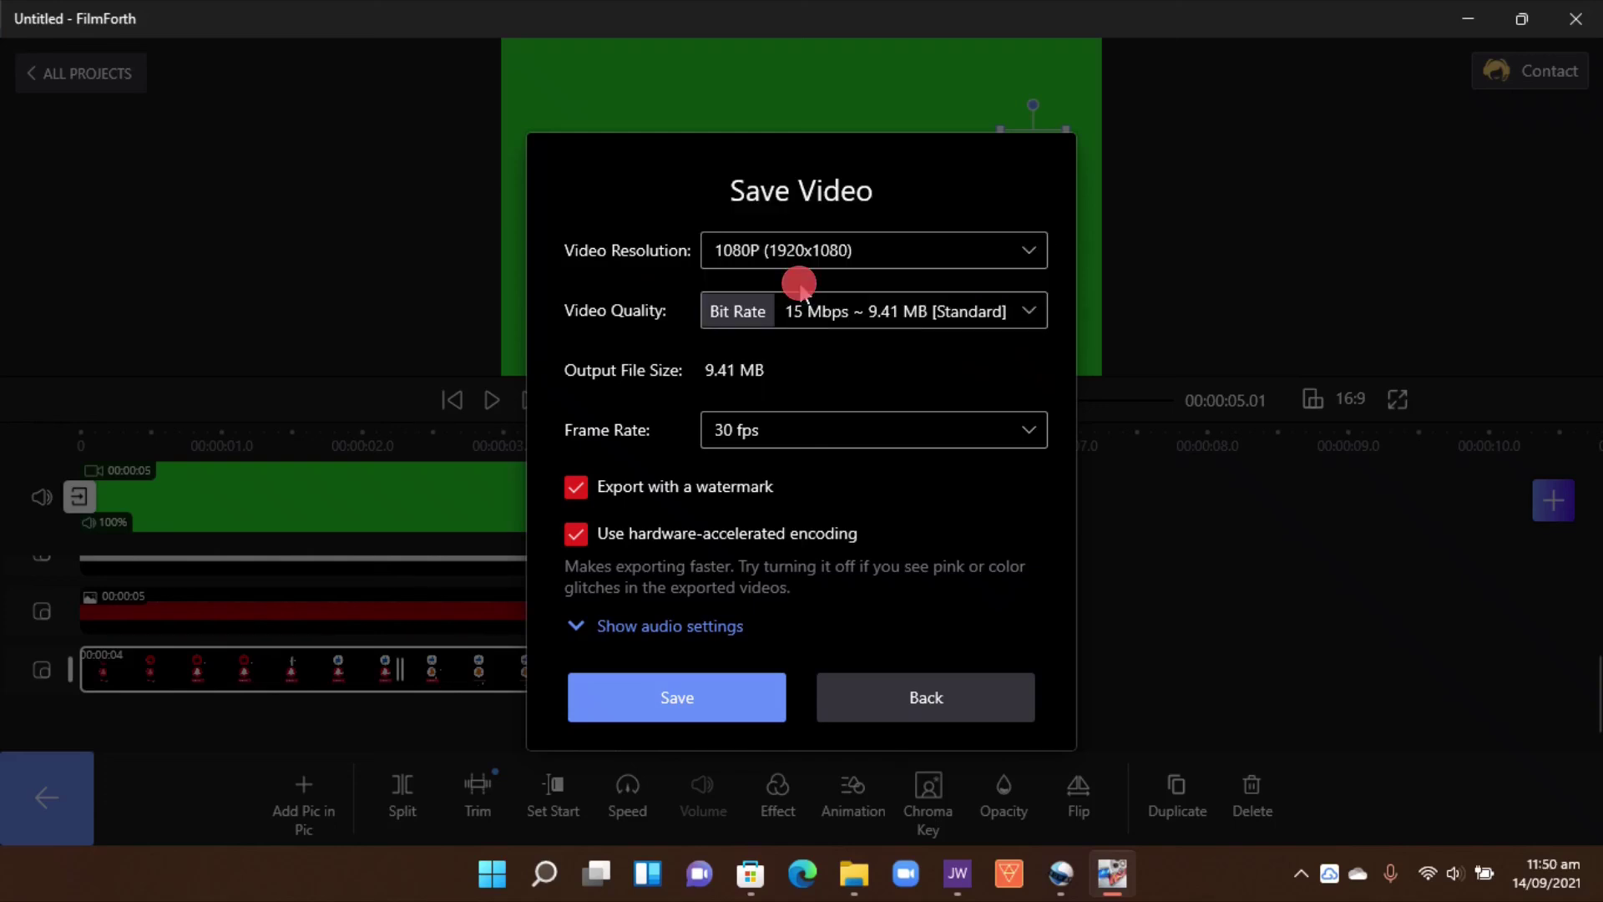
left_click(578, 493)
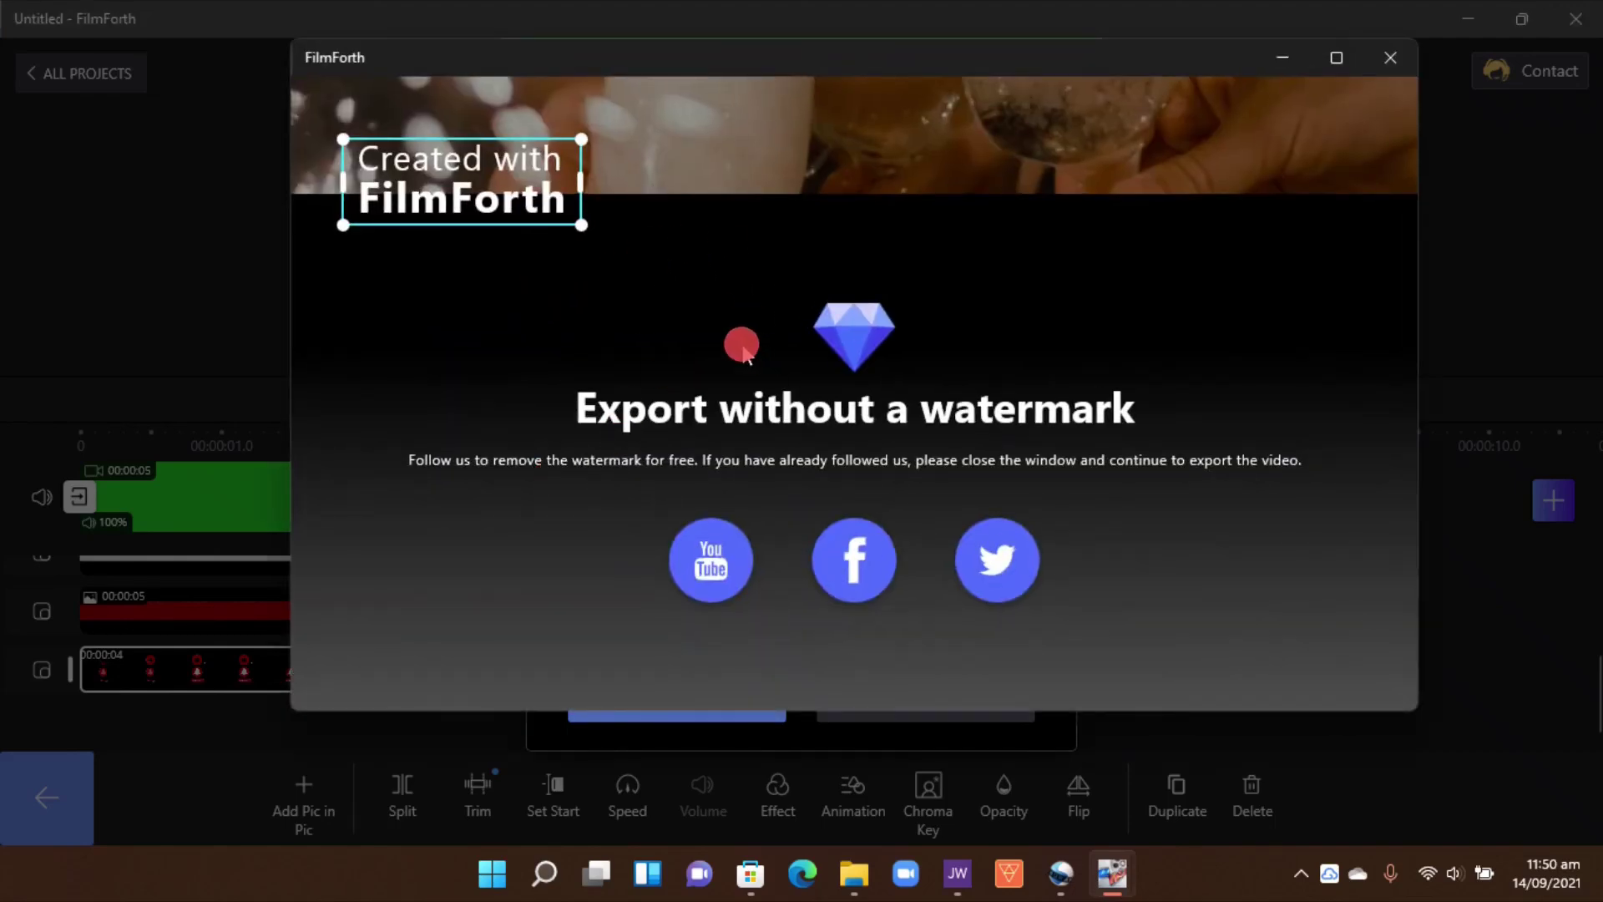
left_click(1393, 58)
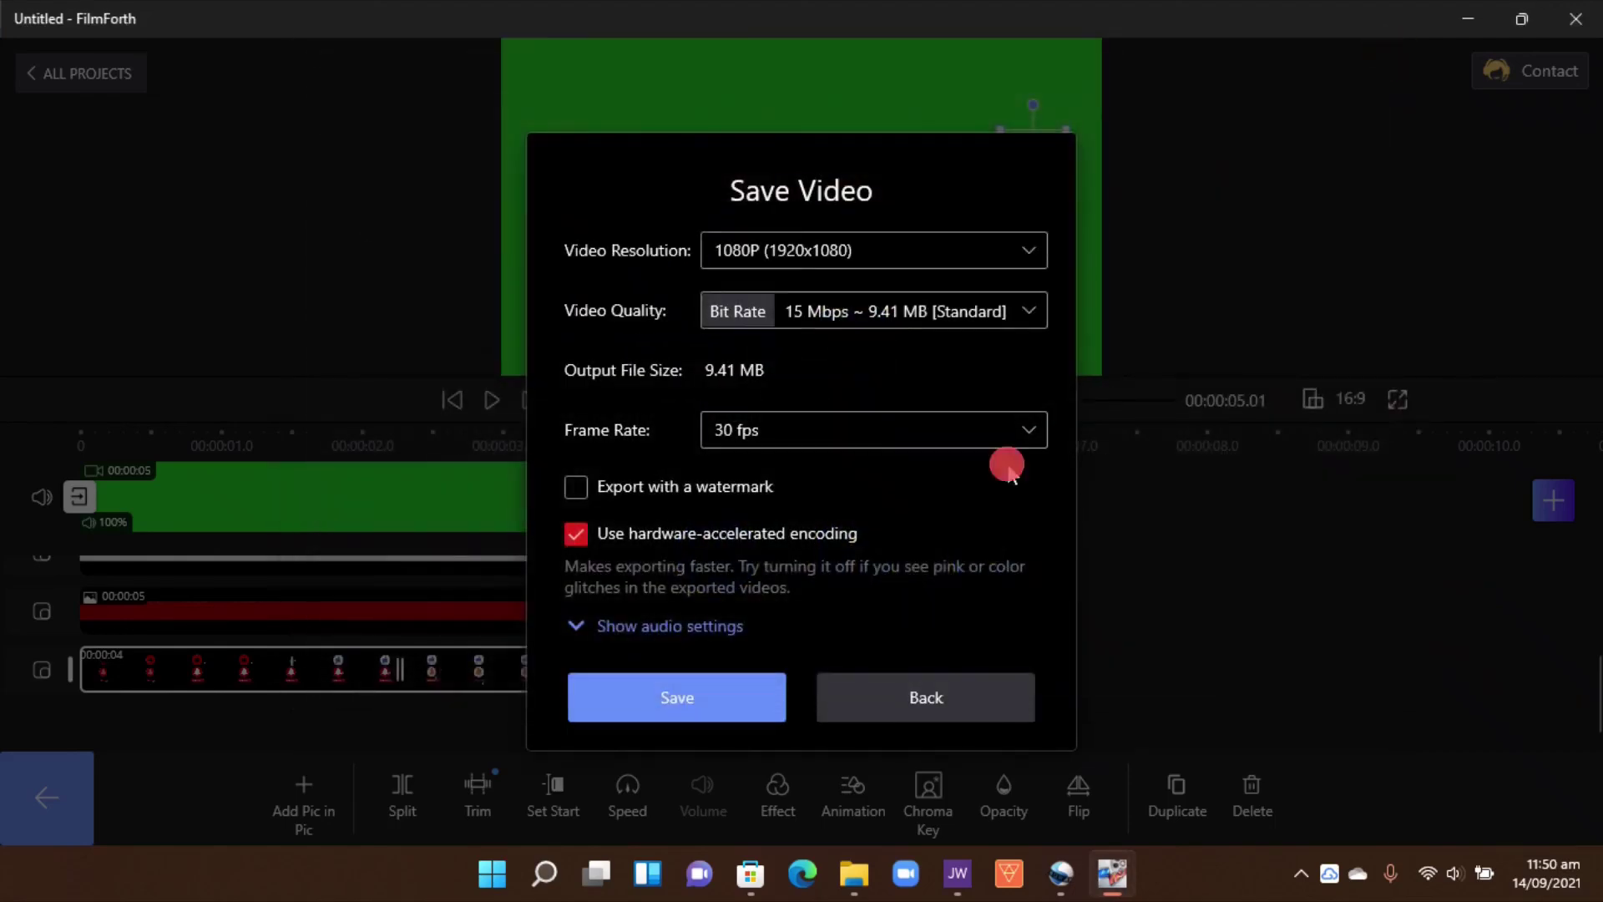
left_click(690, 704)
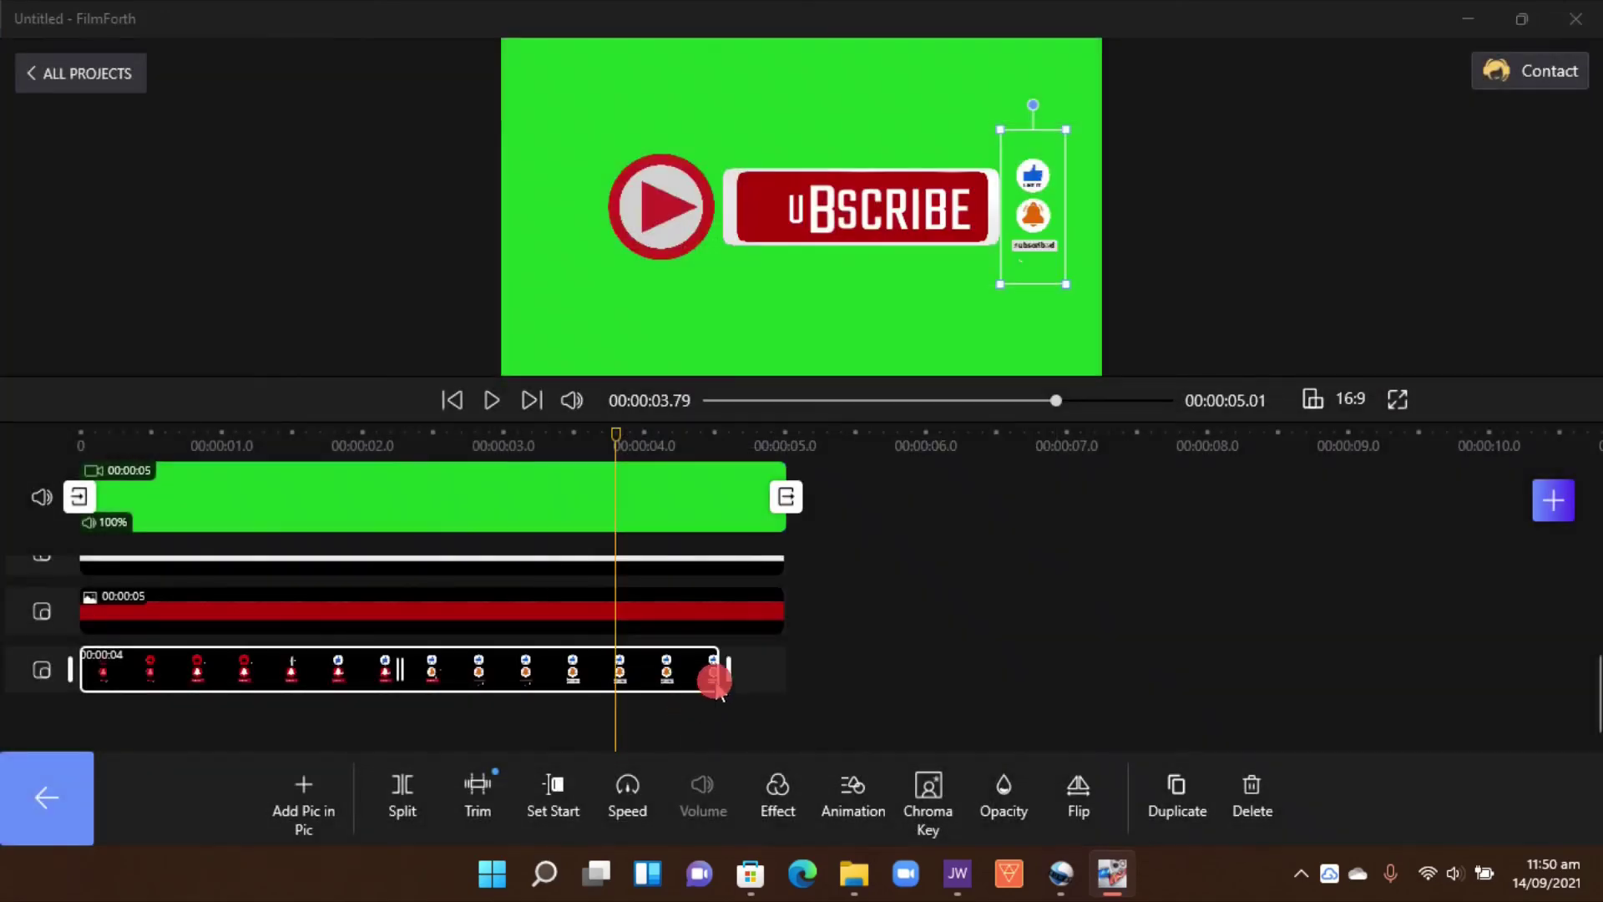
Confirm the Save As dialog so the video starts exporting.
left_click(582, 601)
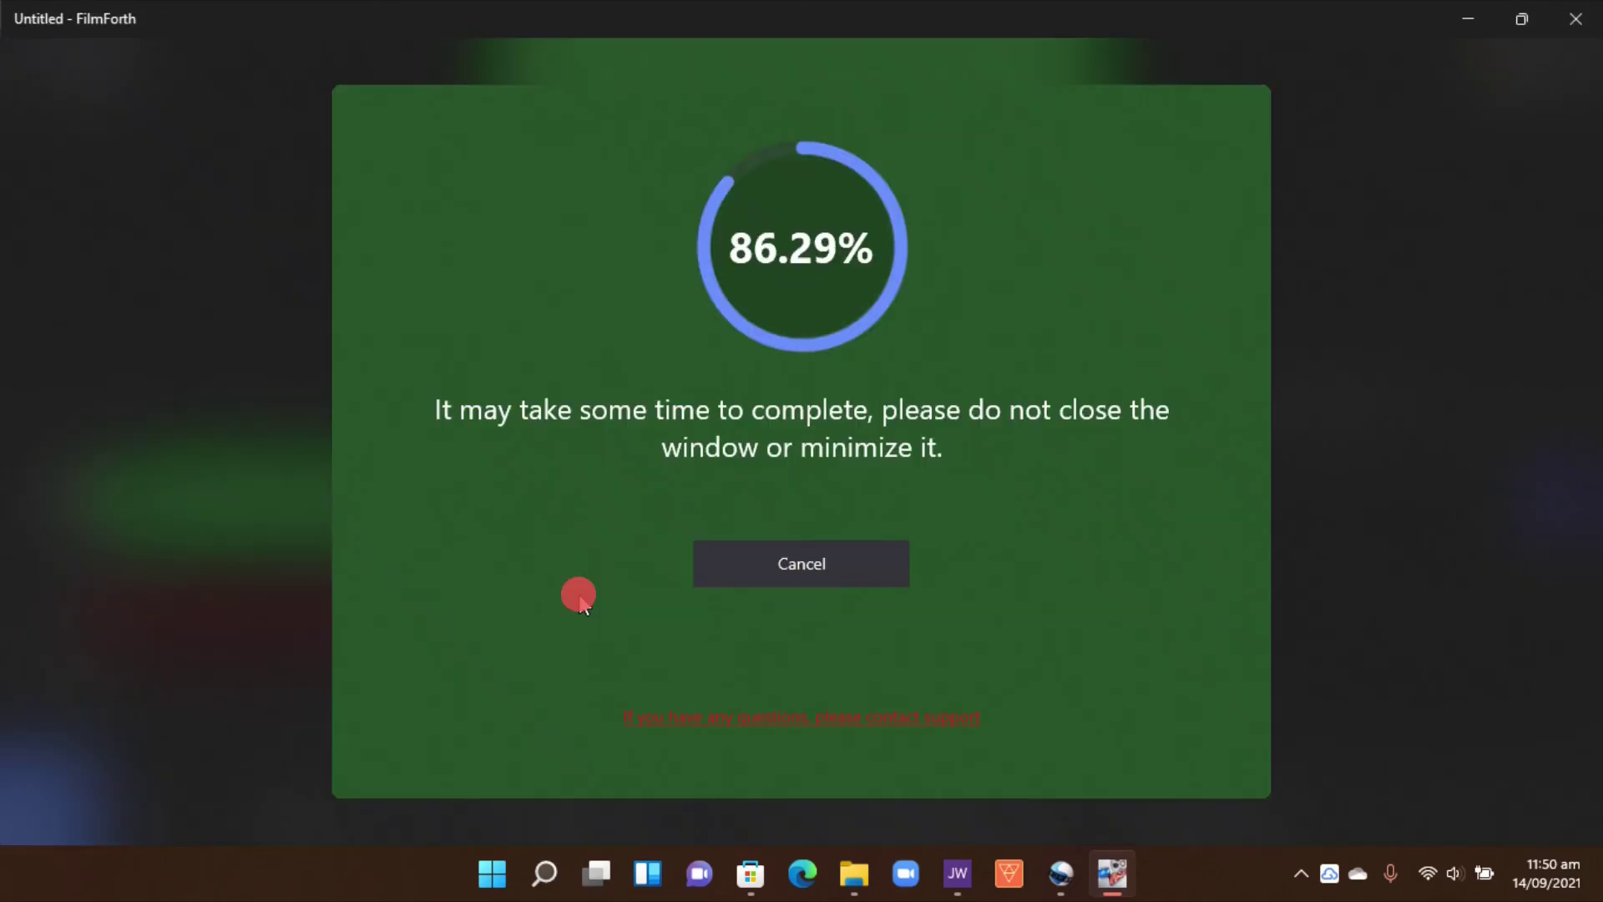